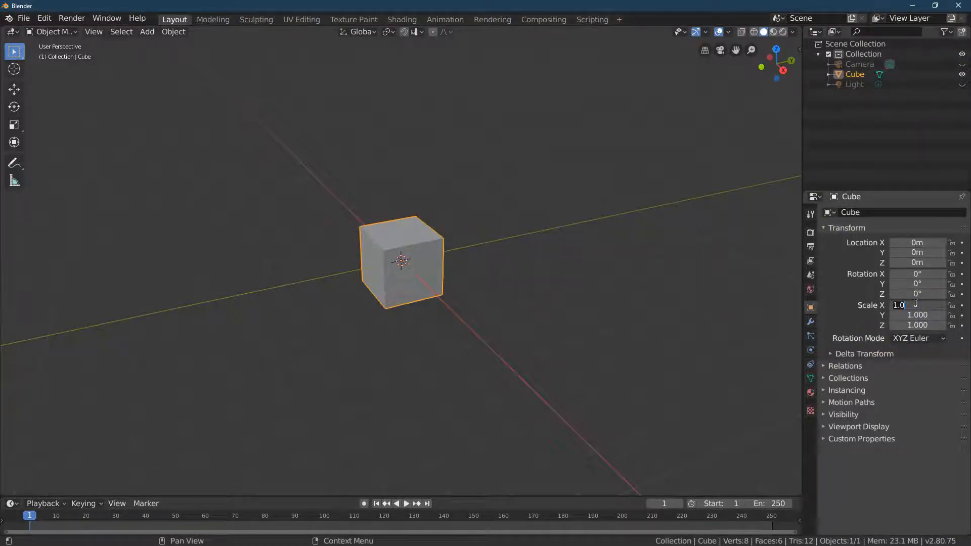
Step: Scale the cube into a flat slab with X and Y scale 5 and Z scale 0.4
{"action": "key", "text": "Tab"}
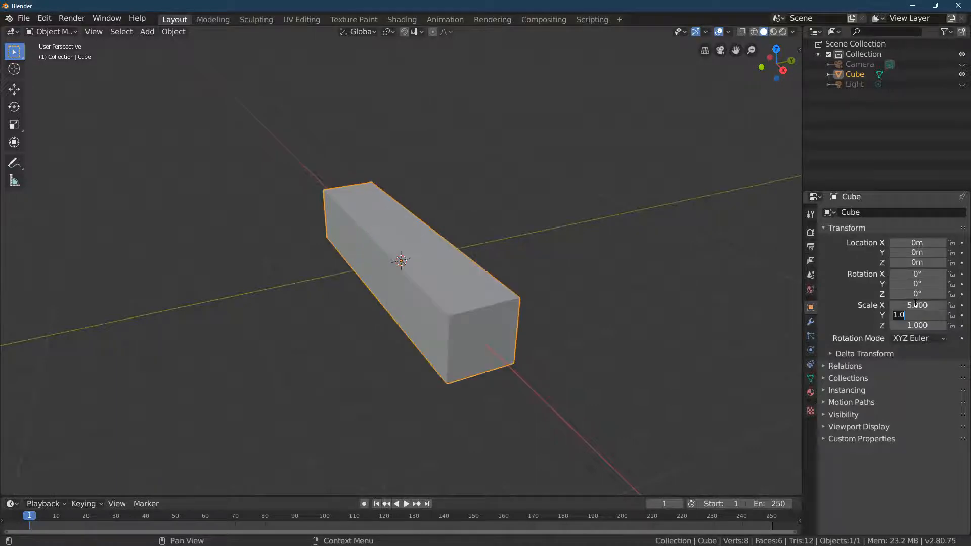
{"action": "type", "text": "5"}
{"action": "key", "text": "Return"}
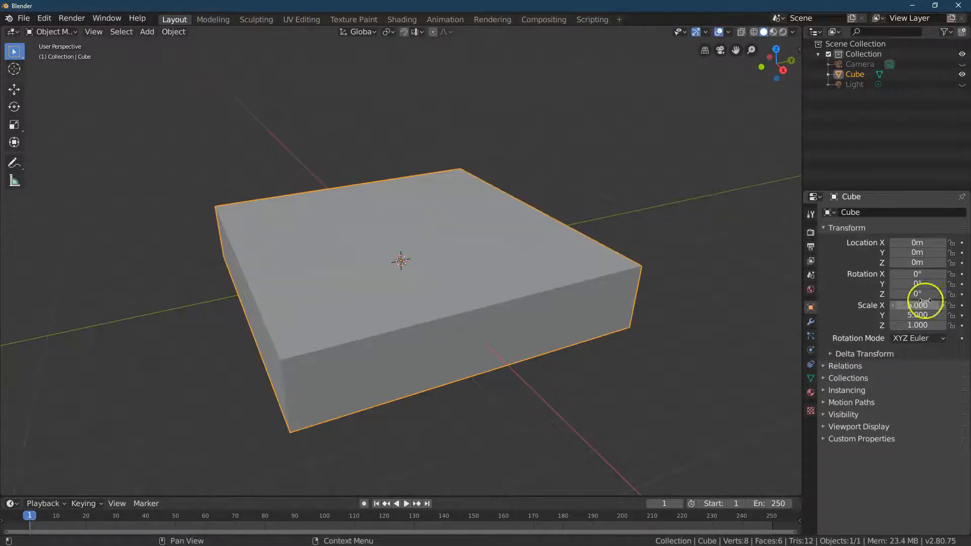
{"action": "left_click", "coordinate": [910, 325]}
{"action": "type", "text": "0.4"}
{"action": "key", "text": "Return"}
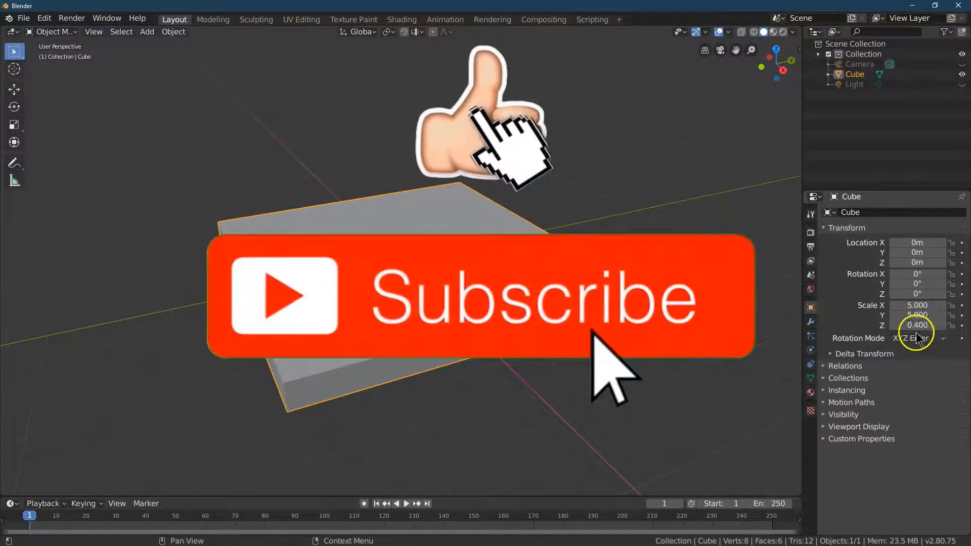
Step: Apply the slab's scale to its mesh
{"action": "left_click", "coordinate": [186, 32]}
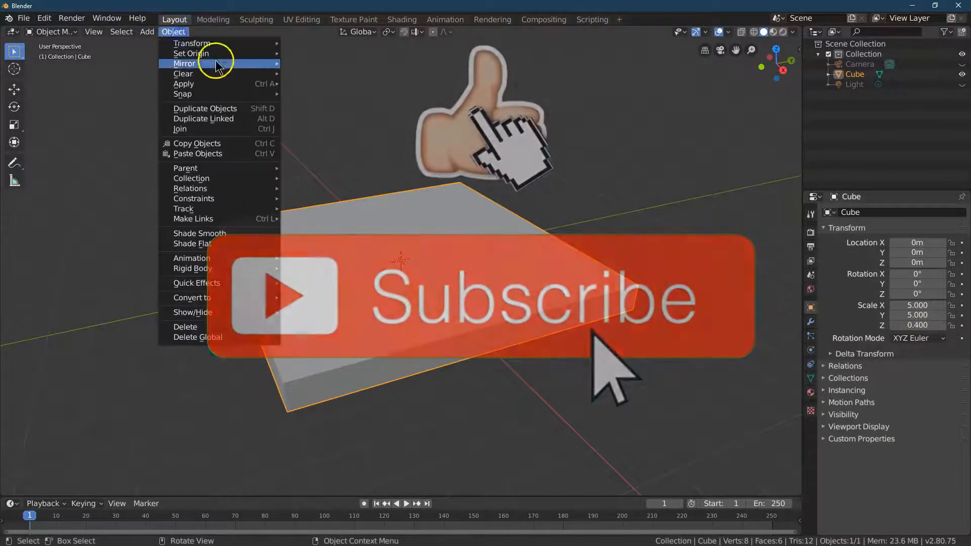
{"action": "mouse_move", "coordinate": [238, 92]}
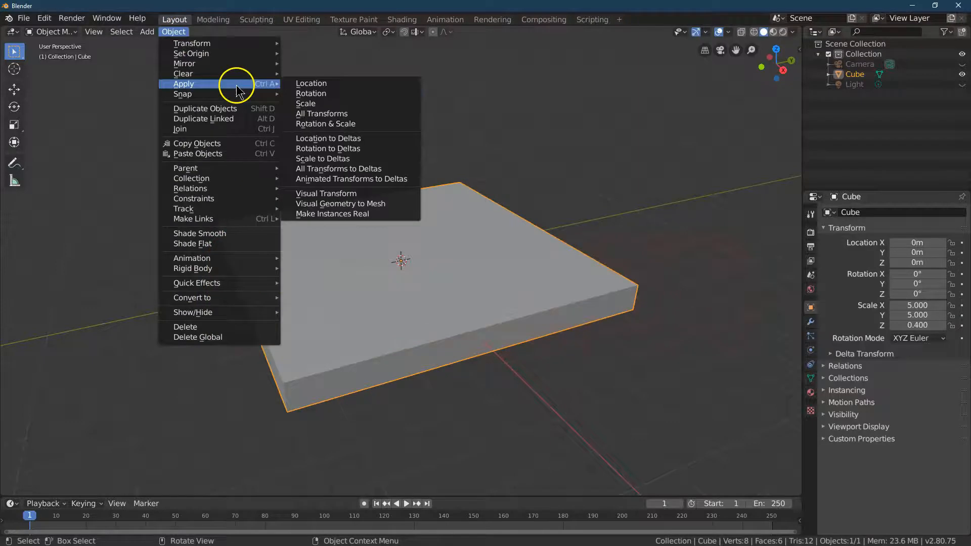
{"action": "left_click", "coordinate": [332, 103]}
{"action": "left_click", "coordinate": [75, 489]}
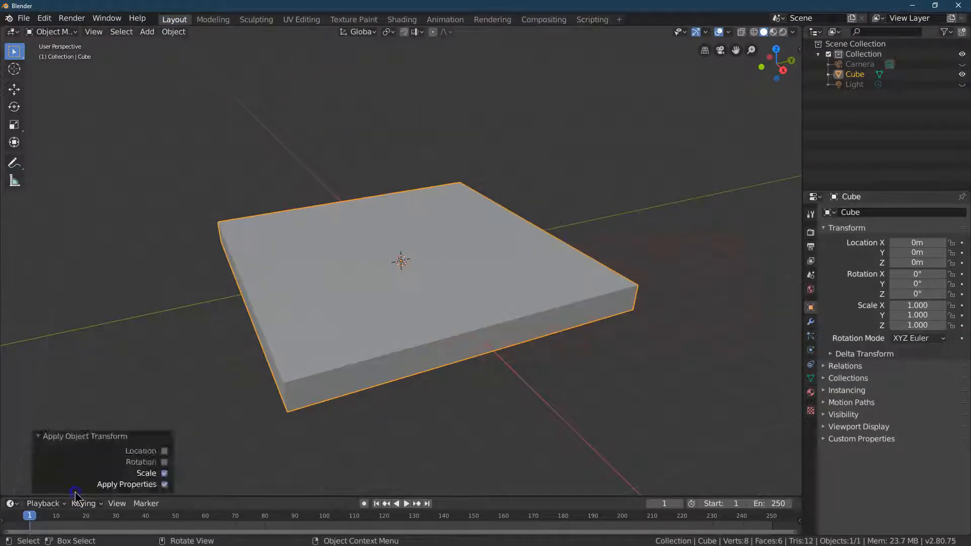
Step: In Edit Mode, add loop cuts across the slab parallel to the Y axis, with the number of cuts set to 6
{"action": "left_click", "coordinate": [51, 32]}
{"action": "left_click", "coordinate": [74, 57]}
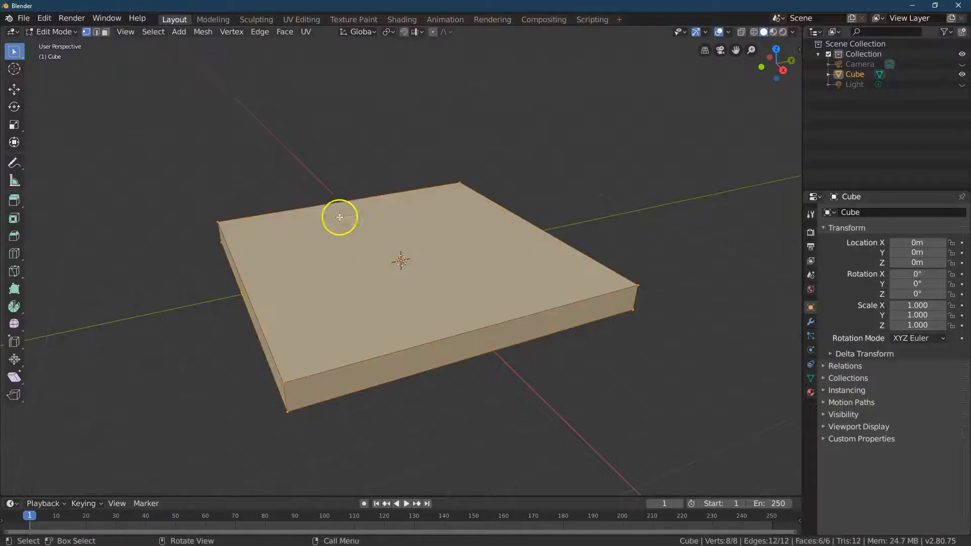
{"action": "left_click", "coordinate": [14, 253]}
{"action": "left_click", "coordinate": [248, 275]}
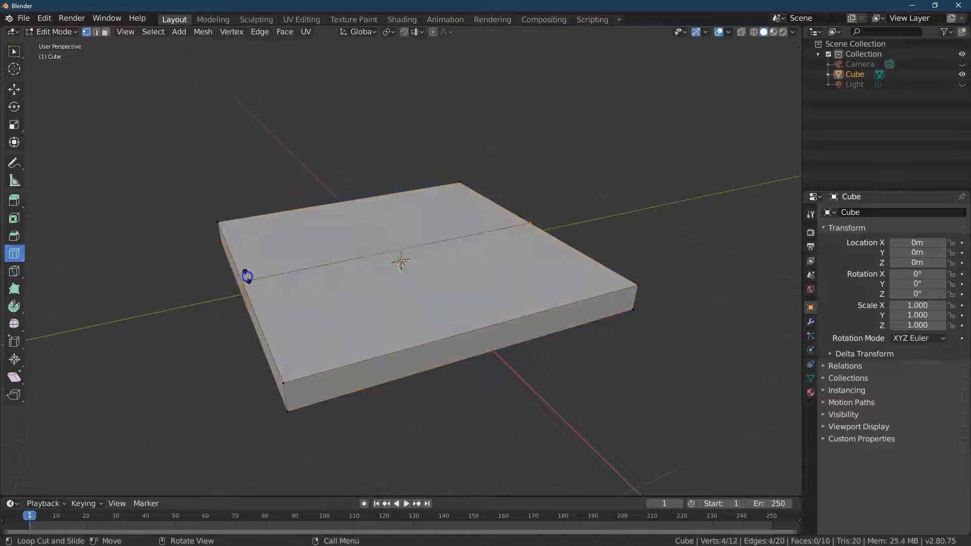
{"action": "left_click", "coordinate": [151, 406]}
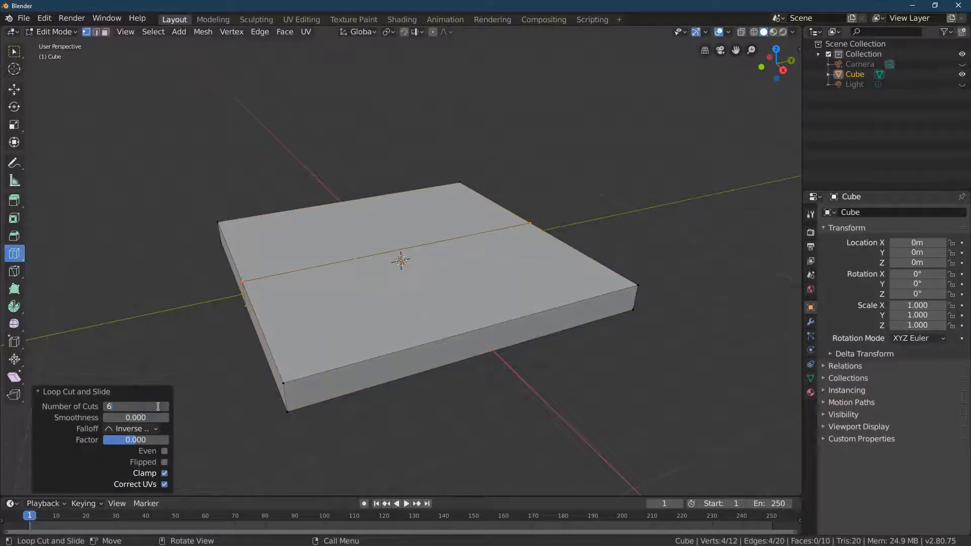
{"action": "type", "text": "6"}
{"action": "key", "text": "Return"}
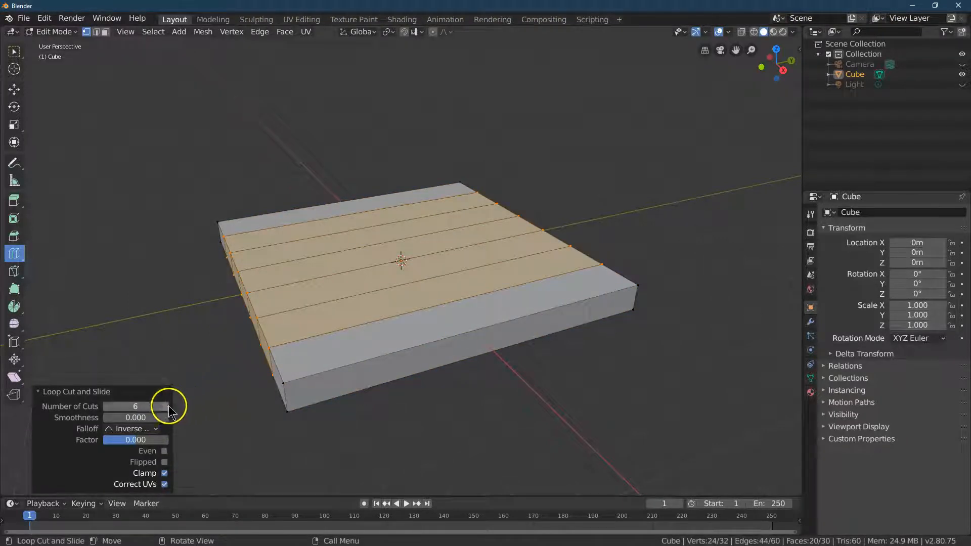
Step: Add 6 loop cuts parallel to the X axis to form a grid on the slab, and return to Object Mode
{"action": "left_click", "coordinate": [444, 368]}
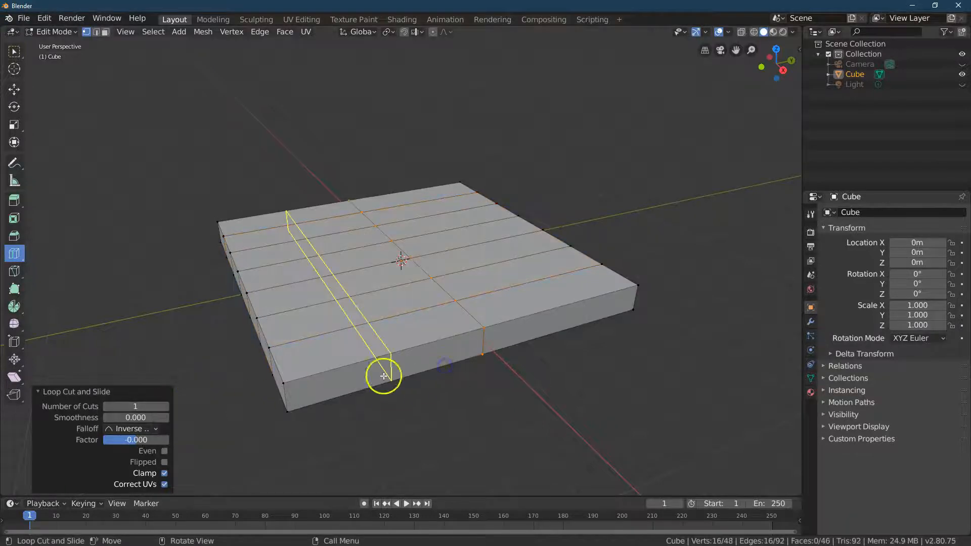
{"action": "left_click", "coordinate": [133, 407]}
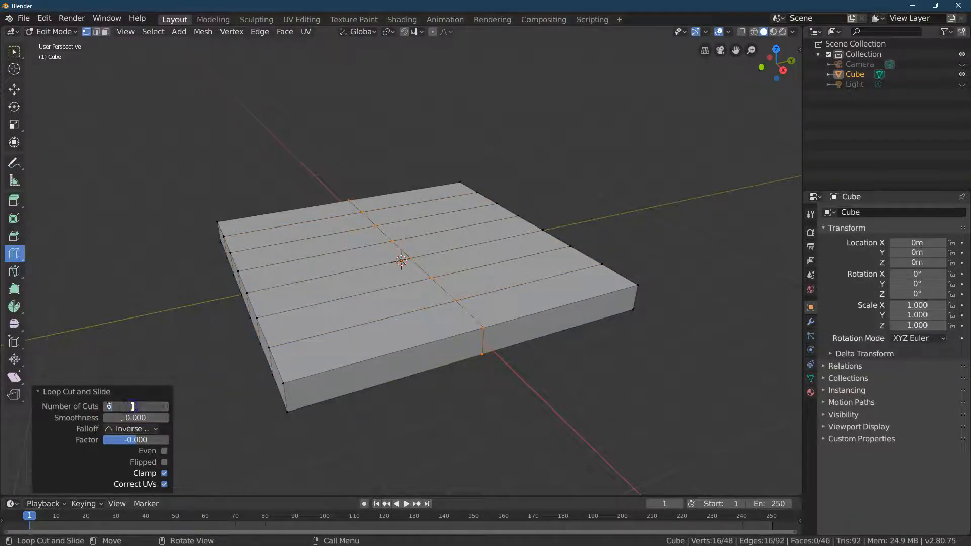
{"action": "type", "text": "6"}
{"action": "key", "text": "Return"}
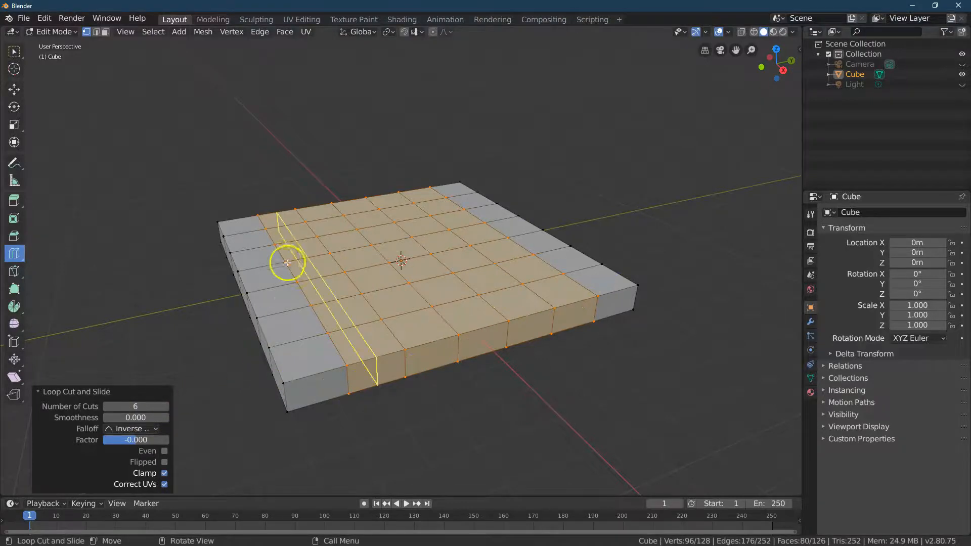
{"action": "left_click", "coordinate": [55, 32]}
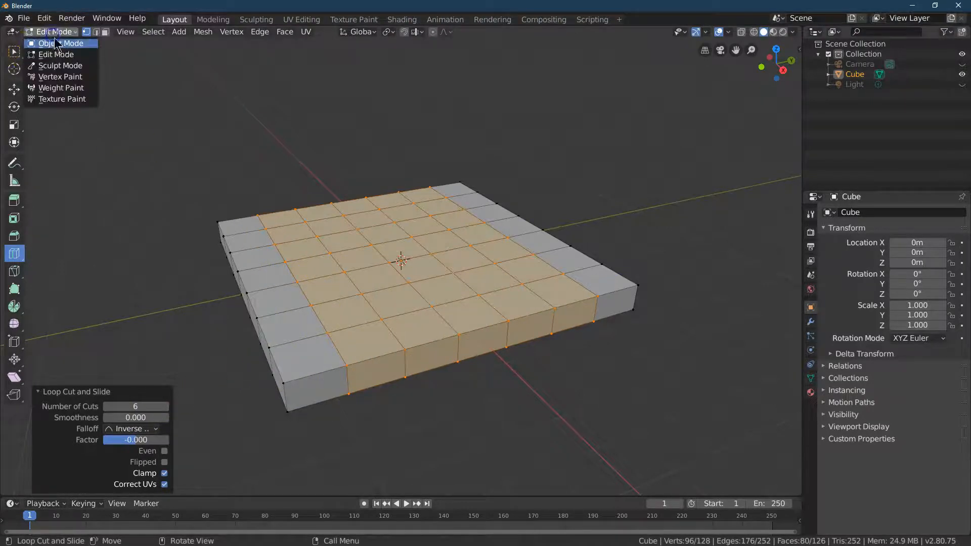
{"action": "left_click", "coordinate": [55, 34]}
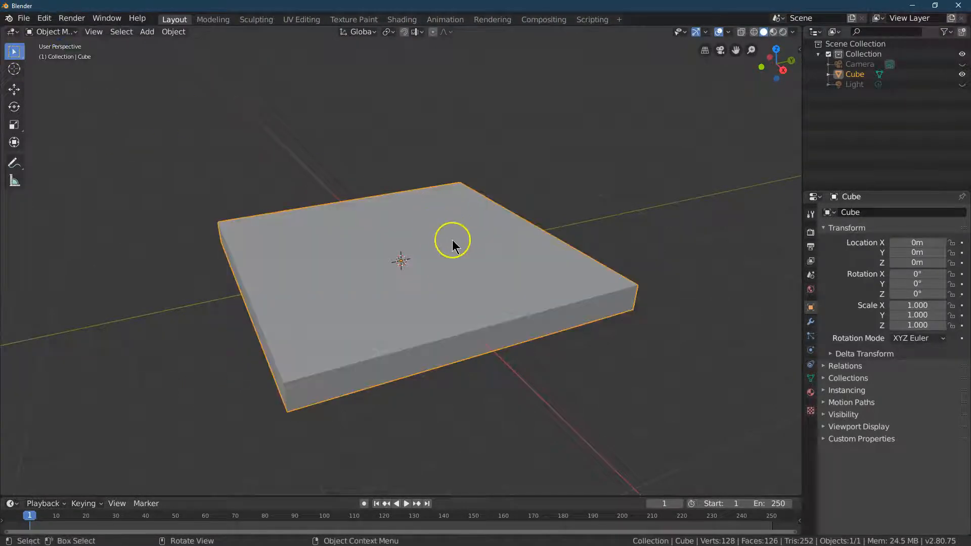
Step: Add a Displace modifier to the slab and give it a new texture of type Clouds
{"action": "left_click", "coordinate": [810, 325]}
{"action": "left_click", "coordinate": [843, 212]}
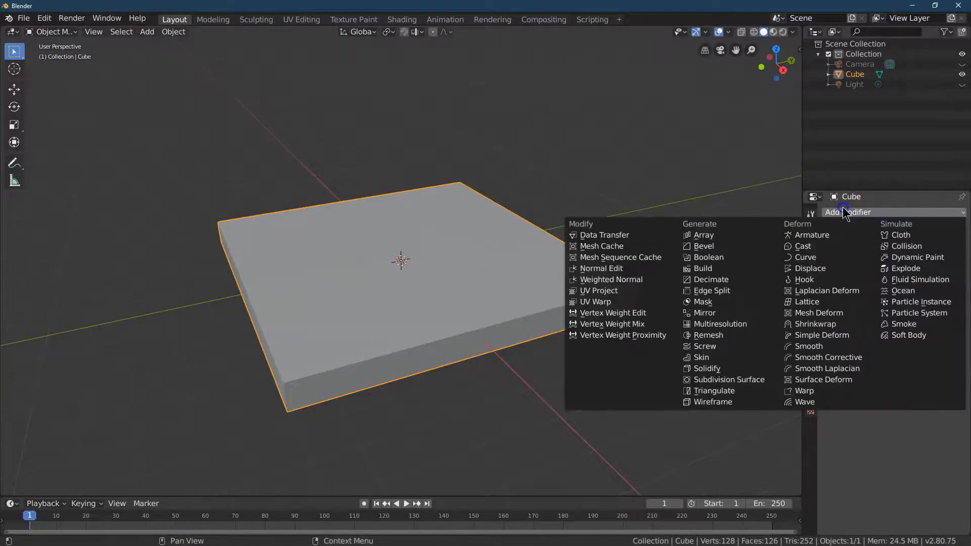
{"action": "left_click", "coordinate": [807, 268]}
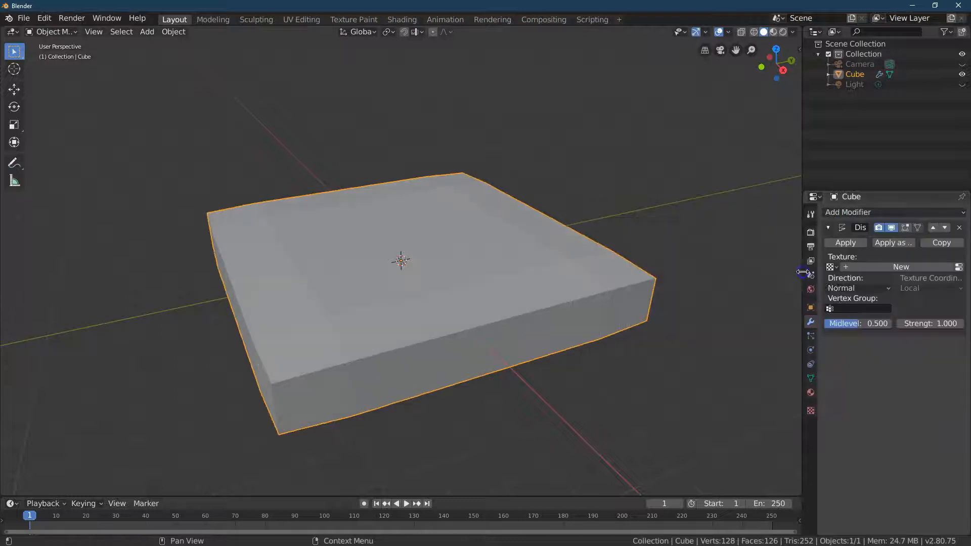
{"action": "left_click", "coordinate": [886, 268]}
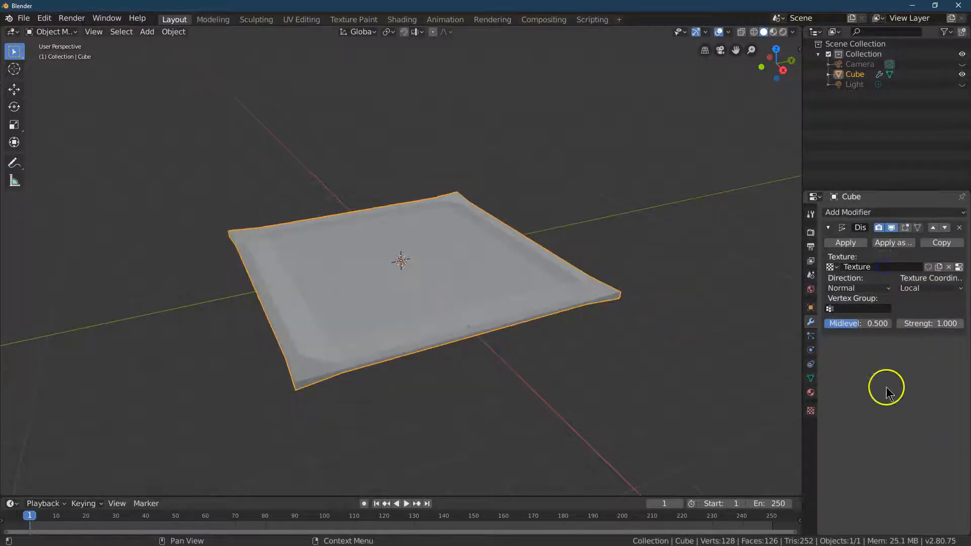
{"action": "left_click", "coordinate": [812, 412]}
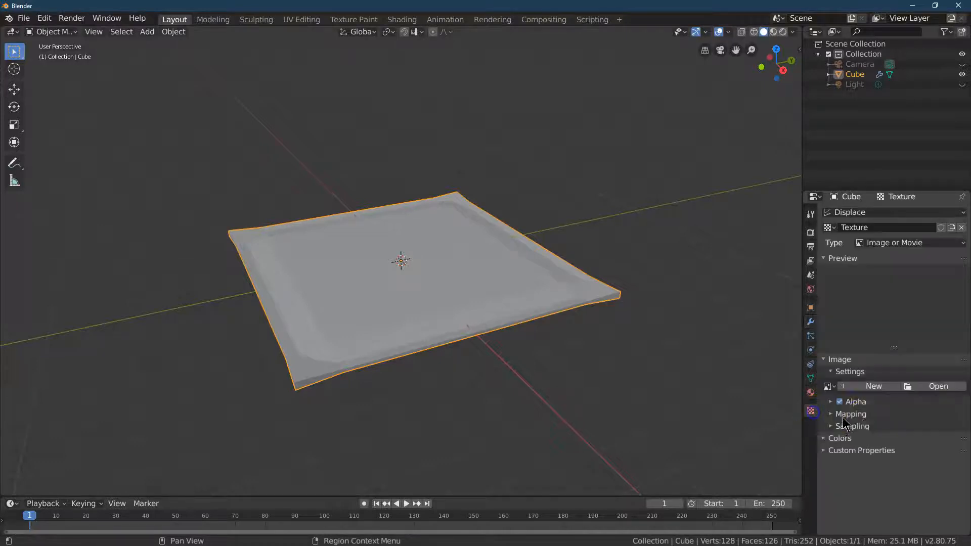
{"action": "left_click", "coordinate": [891, 246]}
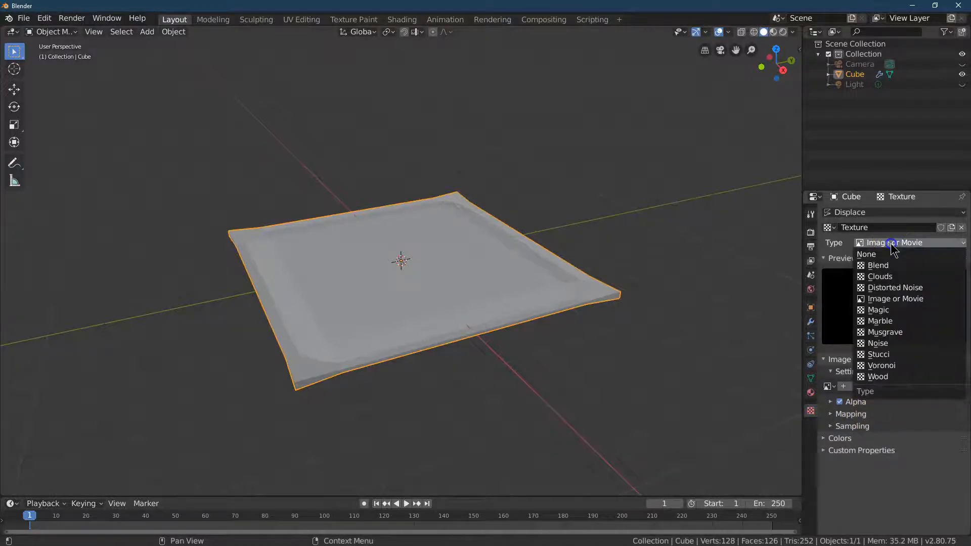
{"action": "left_click", "coordinate": [893, 277]}
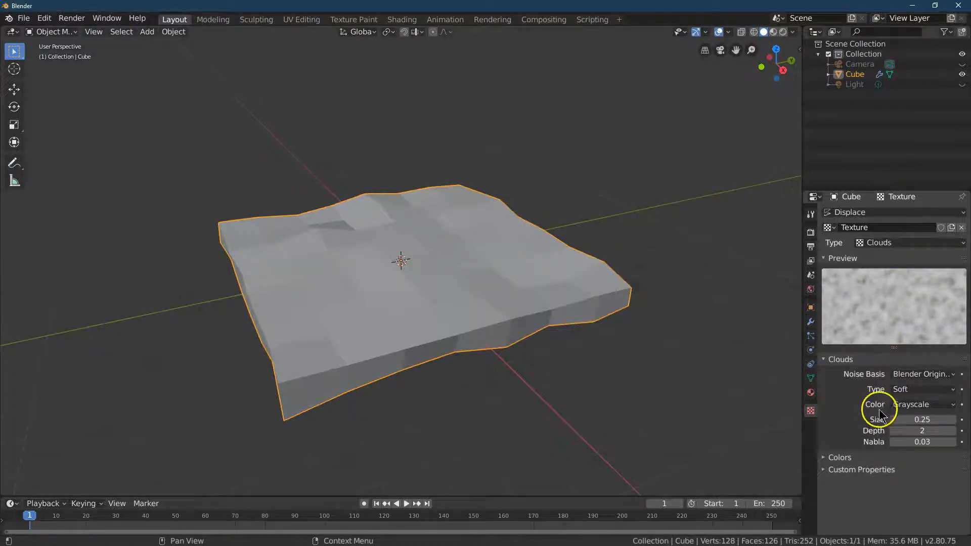
Step: Set the Displace modifier's strength to 1.5
{"action": "left_click", "coordinate": [811, 322]}
{"action": "left_click", "coordinate": [926, 325]}
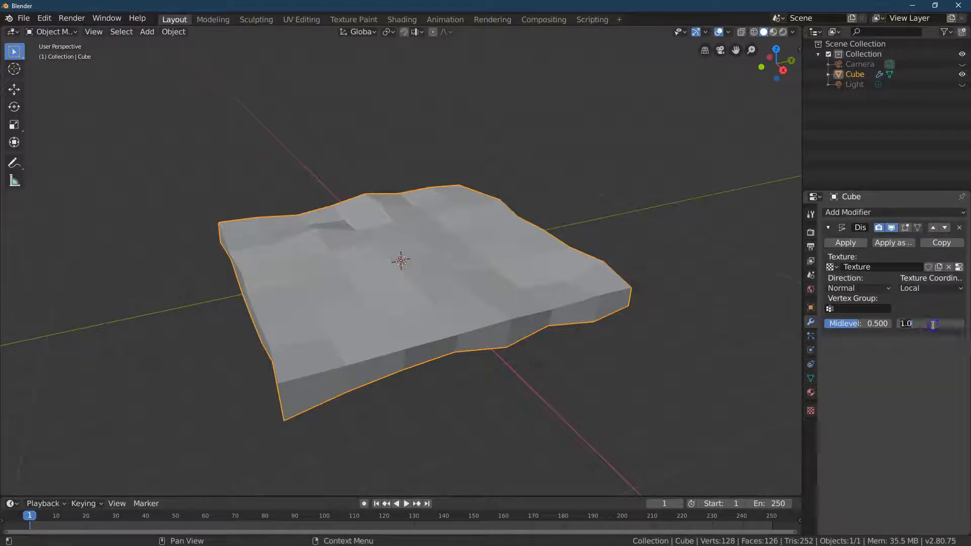
{"action": "key", "text": "Return"}
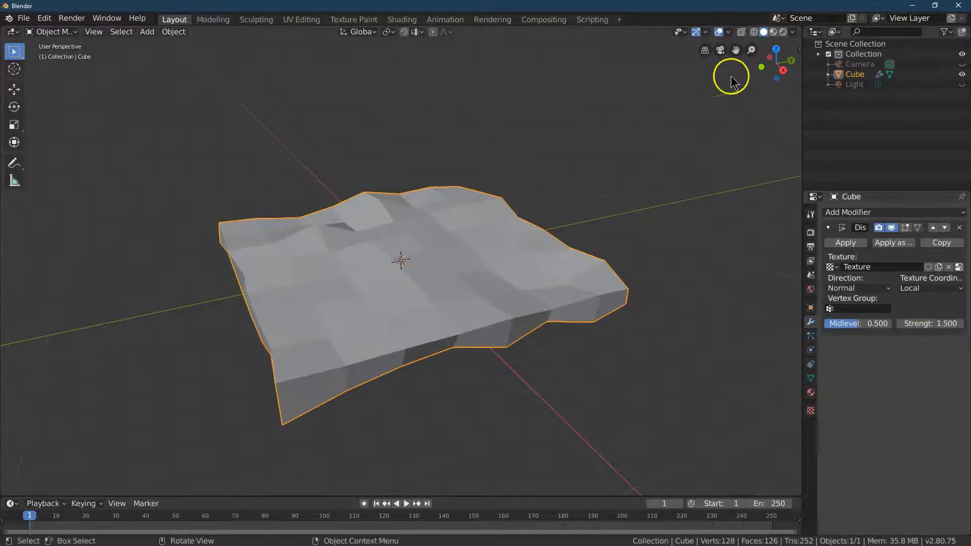
Step: Add a cone mesh at the scene origin and hide the displaced cube
{"action": "left_click_drag", "start_coordinate": [776, 66], "coordinate": [21, 66]}
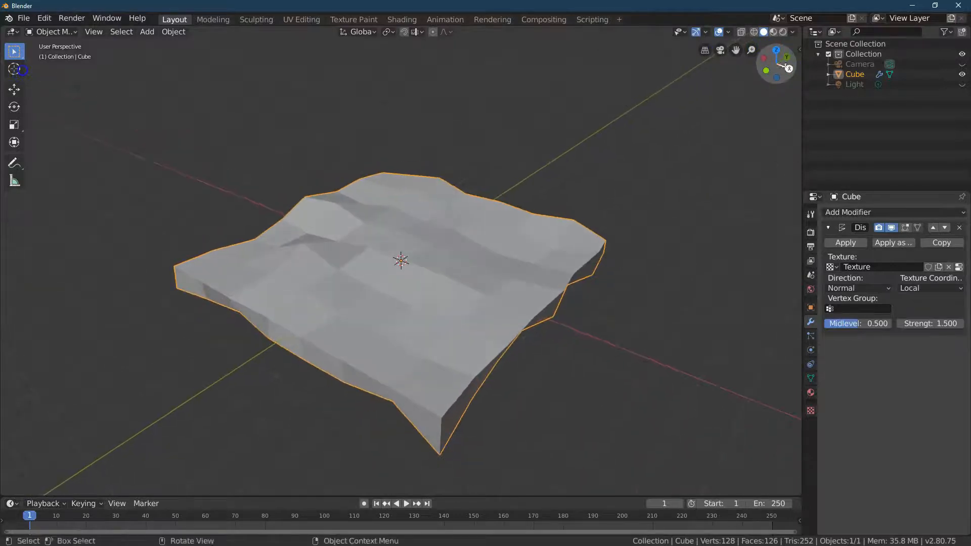
{"action": "left_click", "coordinate": [174, 36]}
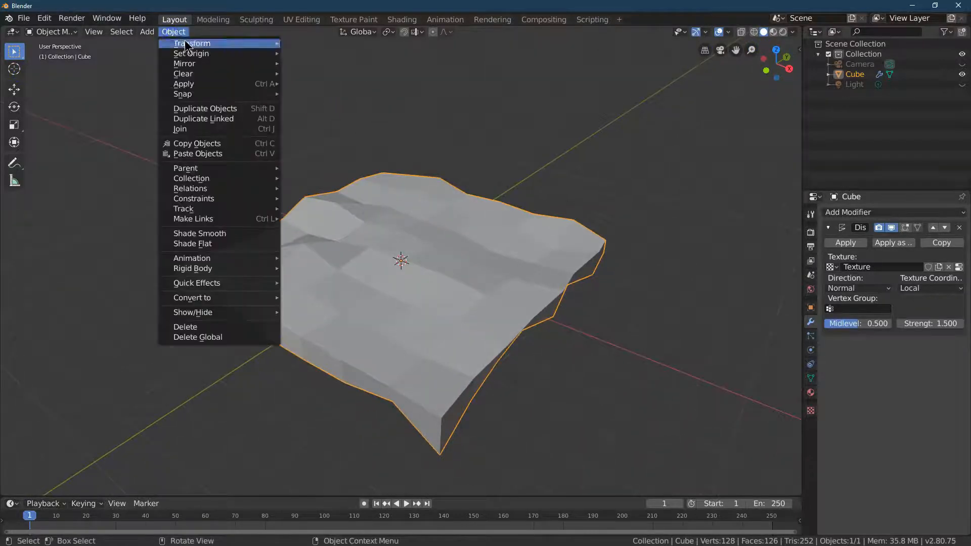
{"action": "mouse_move", "coordinate": [152, 34]}
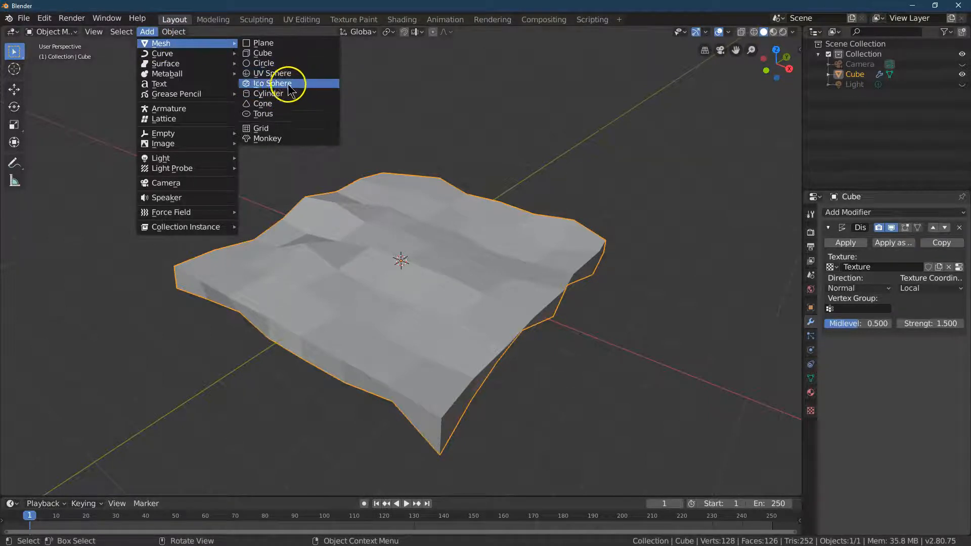
{"action": "left_click", "coordinate": [288, 103]}
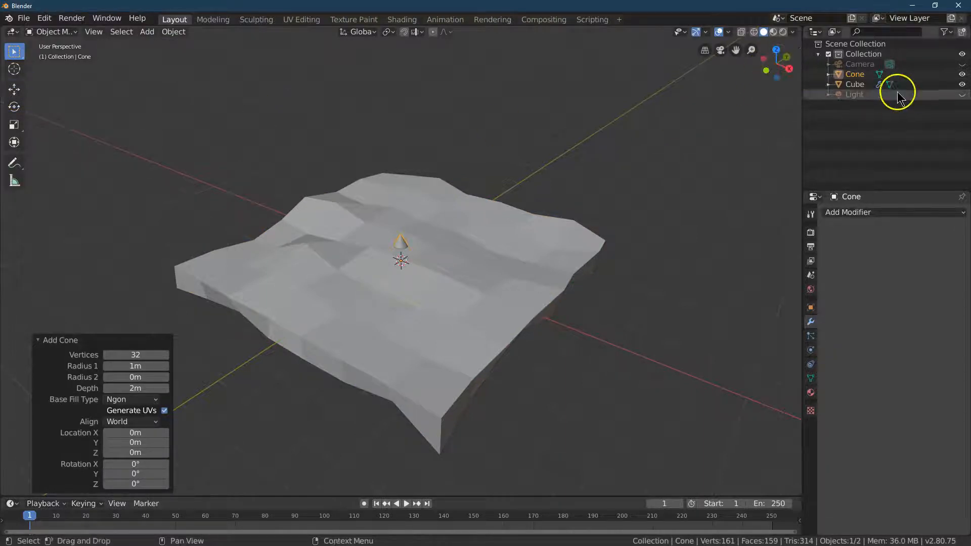
{"action": "left_click", "coordinate": [962, 84]}
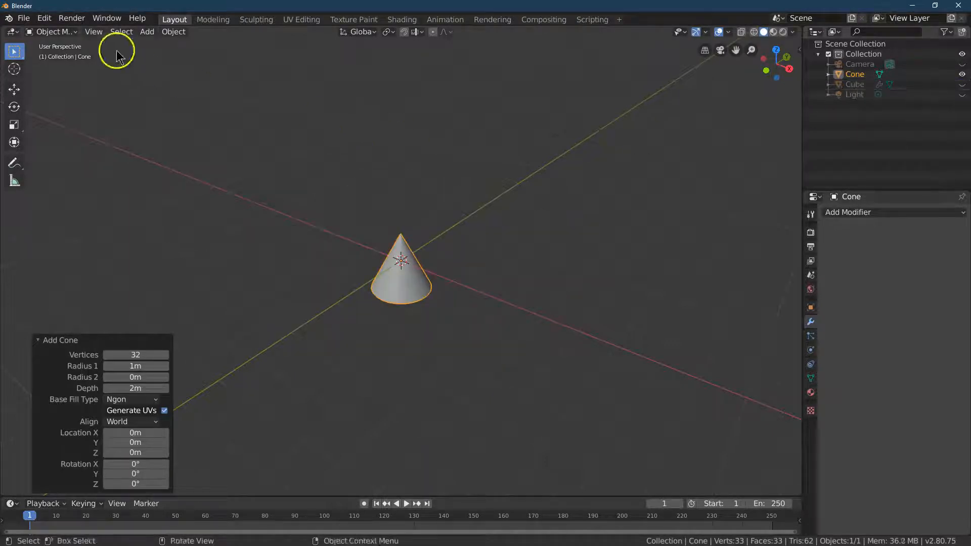
Step: In Edit Mode, select the cone's base face and scale it up uniformly by a factor of about 1.9
{"action": "left_click", "coordinate": [55, 31]}
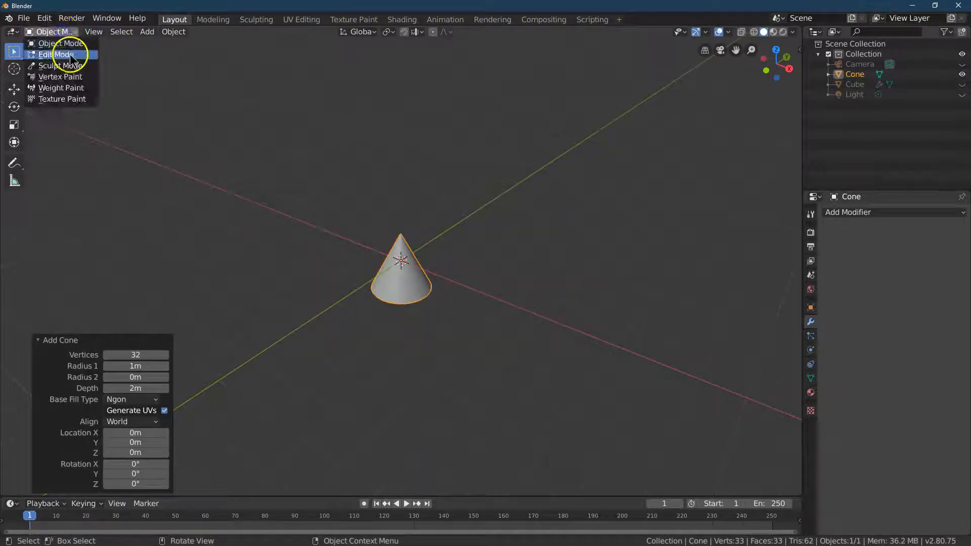
{"action": "left_click", "coordinate": [56, 52]}
{"action": "left_click_drag", "start_coordinate": [787, 70], "coordinate": [623, 113]}
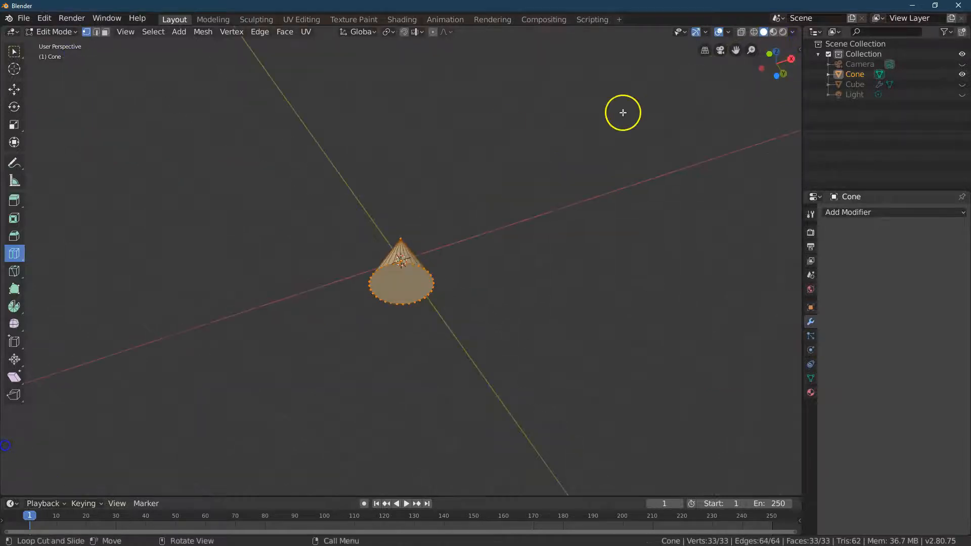
{"action": "left_click", "coordinate": [105, 31]}
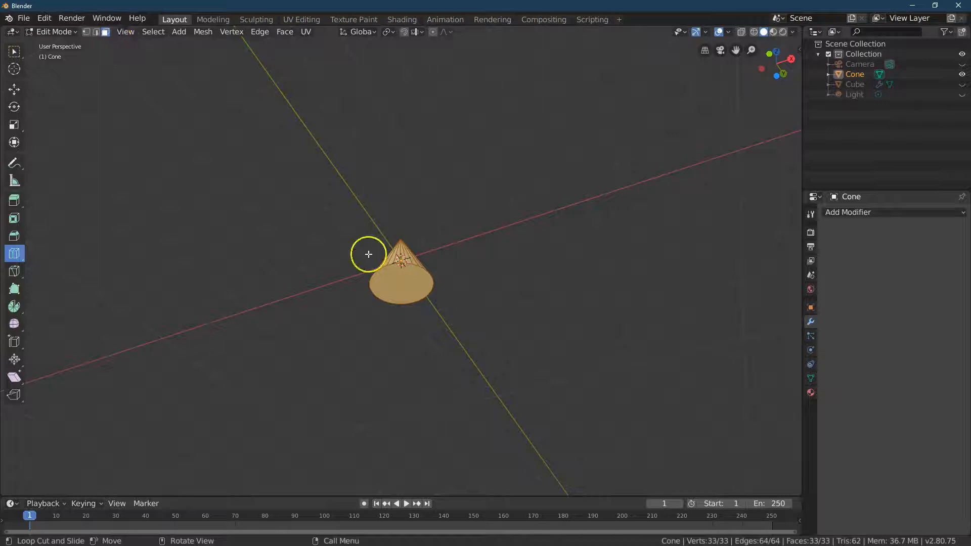
{"action": "left_click", "coordinate": [14, 51]}
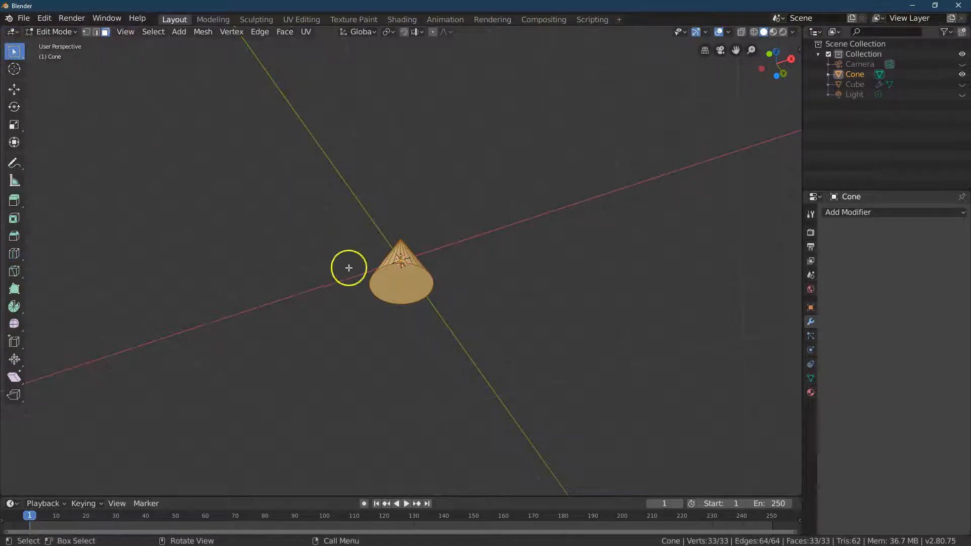
{"action": "left_click", "coordinate": [398, 286]}
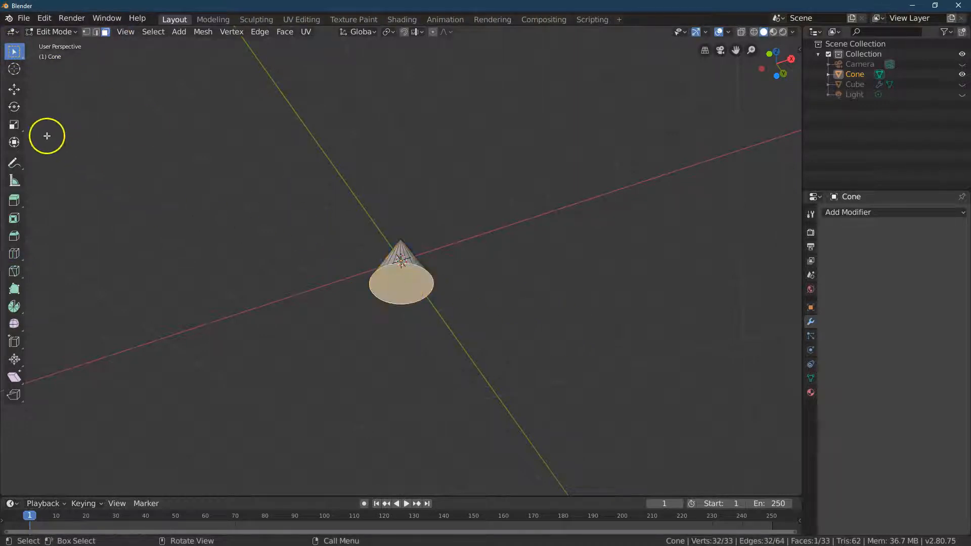
{"action": "left_click", "coordinate": [14, 125]}
{"action": "left_click_drag", "start_coordinate": [448, 298], "coordinate": [484, 300]}
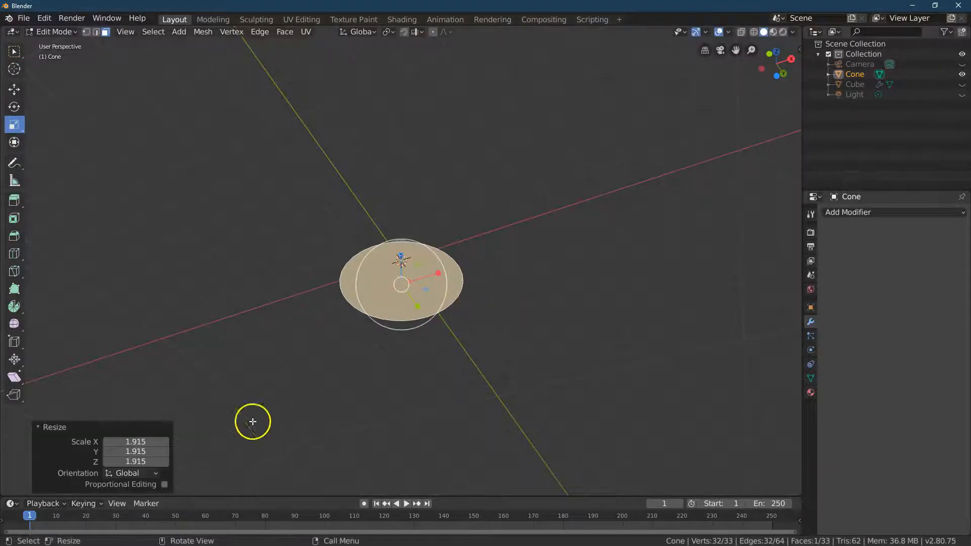
Step: Set the base face's scale factor to 2.2 on the X, Y and Z axes
{"action": "left_click_drag", "start_coordinate": [782, 75], "coordinate": [789, 156]}
{"action": "left_click", "coordinate": [132, 446]}
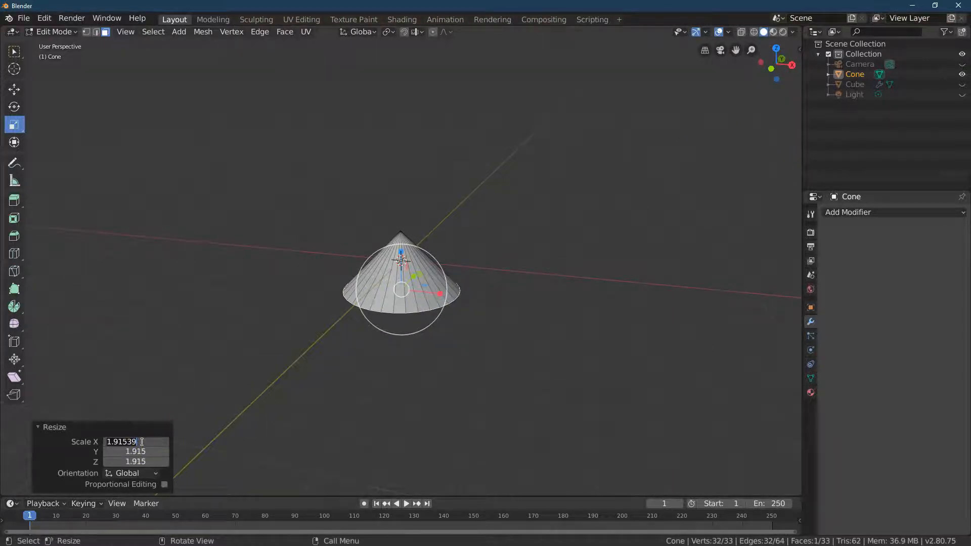
{"action": "key", "text": "Tab"}
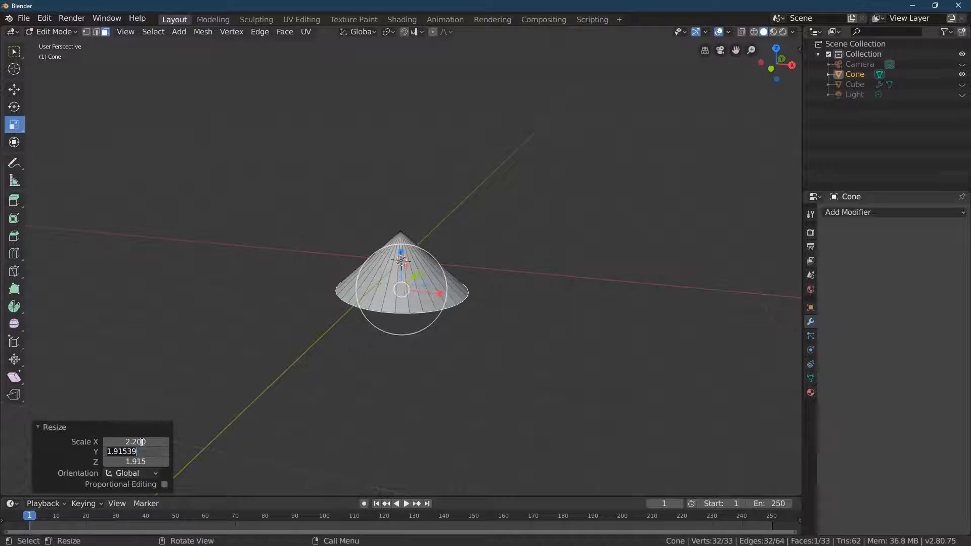
{"action": "type", "text": "2.2"}
{"action": "key", "text": "Tab"}
{"action": "type", "text": "2."}
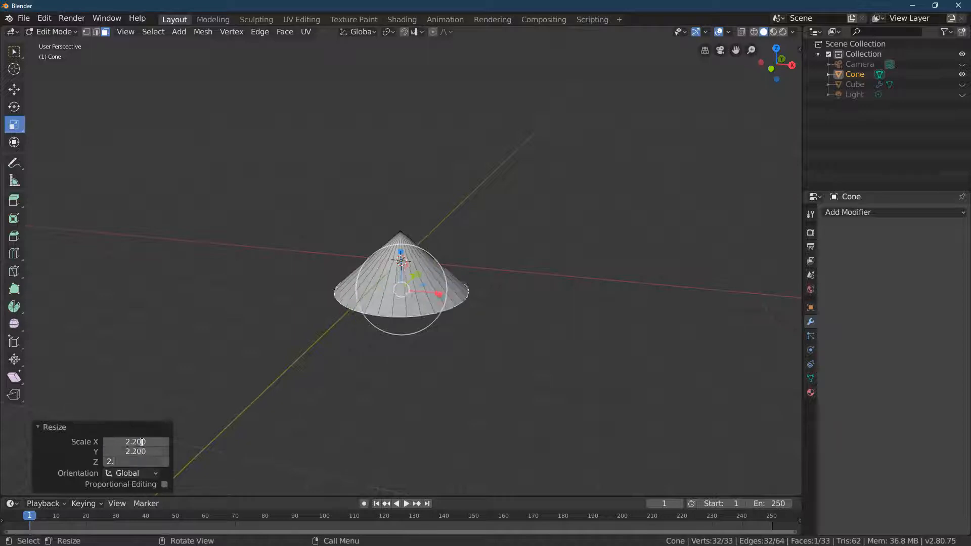
{"action": "type", "text": "2"}
{"action": "key", "text": "Return"}
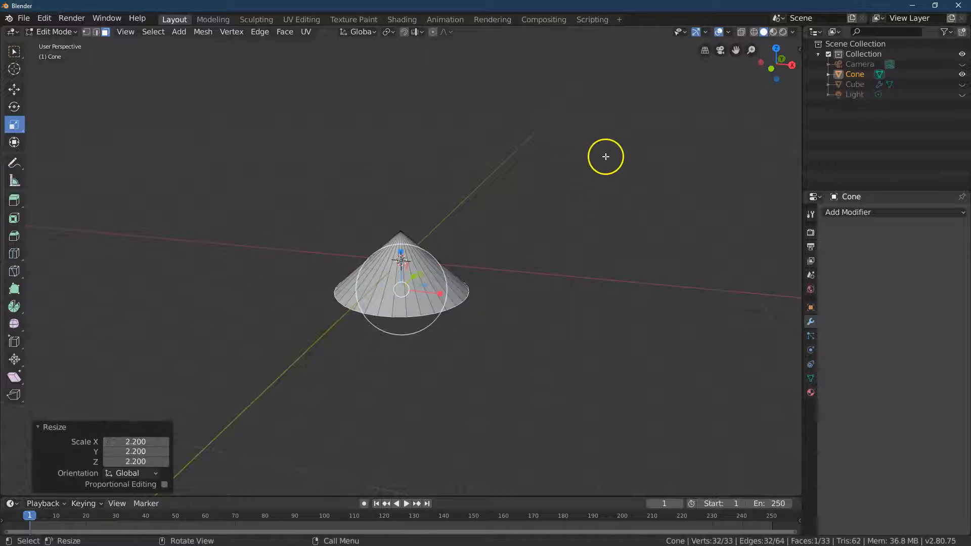
Step: Select only the cone's apex vertex and move it up about 0.885 m along Z, then clear the selection
{"action": "left_click", "coordinate": [87, 33]}
{"action": "left_click", "coordinate": [15, 52]}
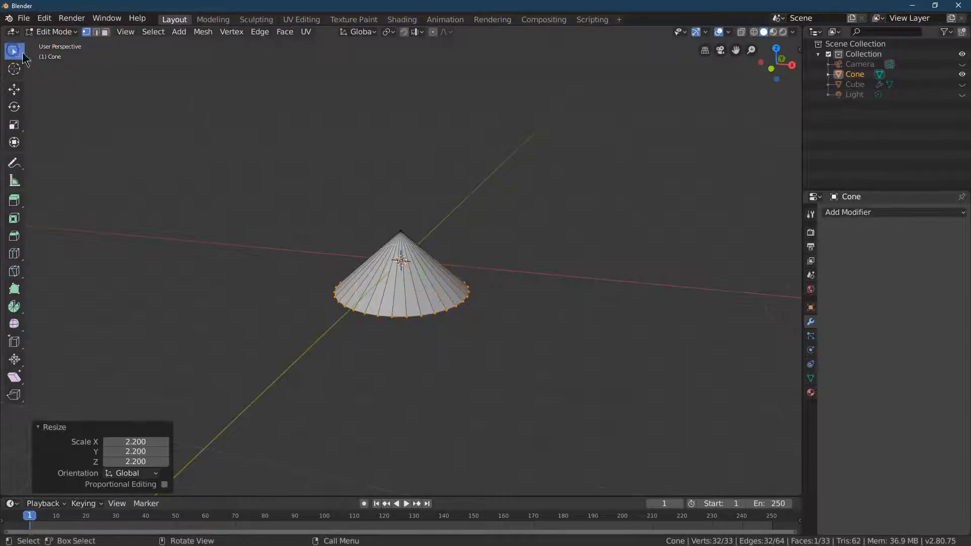
{"action": "left_click_drag", "start_coordinate": [751, 49], "coordinate": [760, 464]}
{"action": "left_click", "coordinate": [400, 180]}
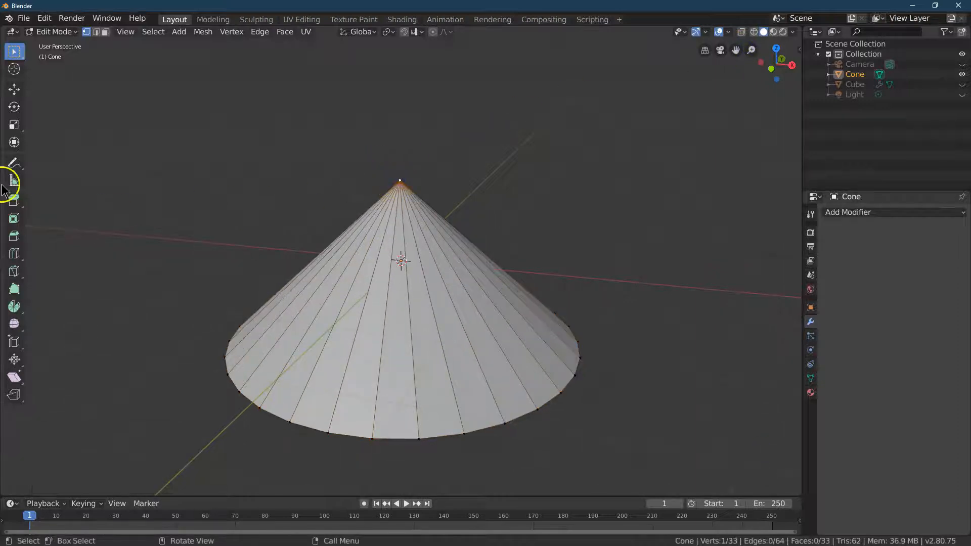
{"action": "left_click", "coordinate": [14, 89]}
{"action": "left_click_drag", "start_coordinate": [400, 140], "coordinate": [400, 62]}
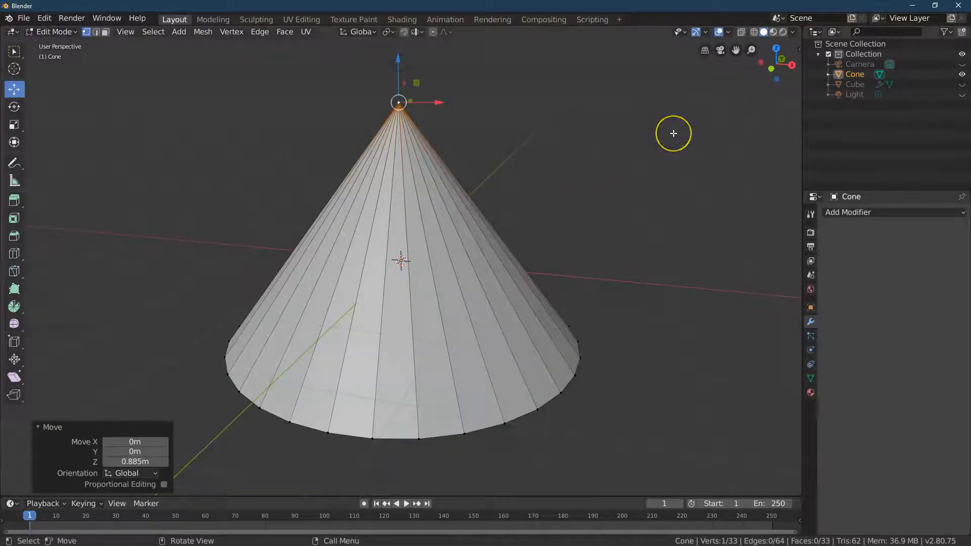
{"action": "left_click", "coordinate": [673, 133]}
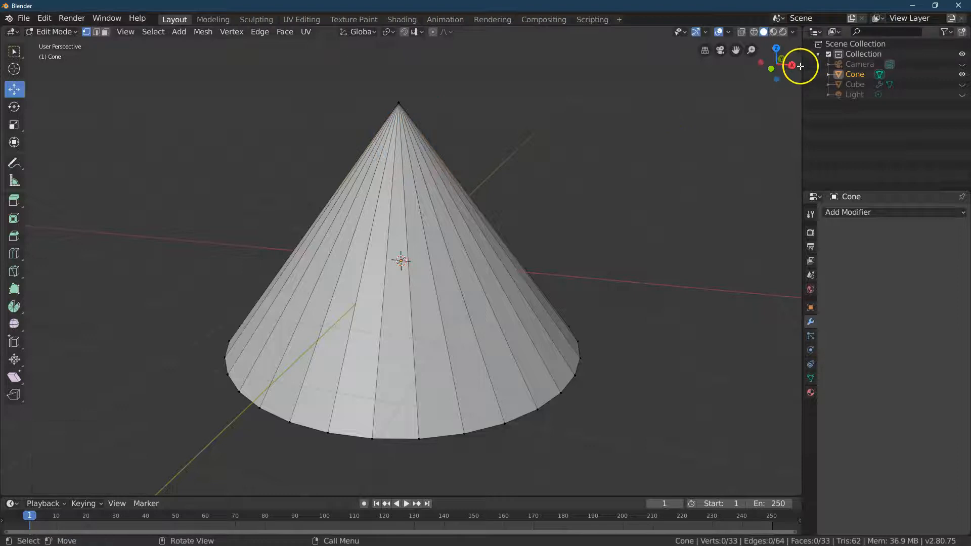
Step: From the top view, select all of the cone's side faces and inset them with a thickness of 1.5 m
{"action": "left_click_drag", "start_coordinate": [792, 65], "coordinate": [792, 64]}
{"action": "left_click", "coordinate": [777, 53]}
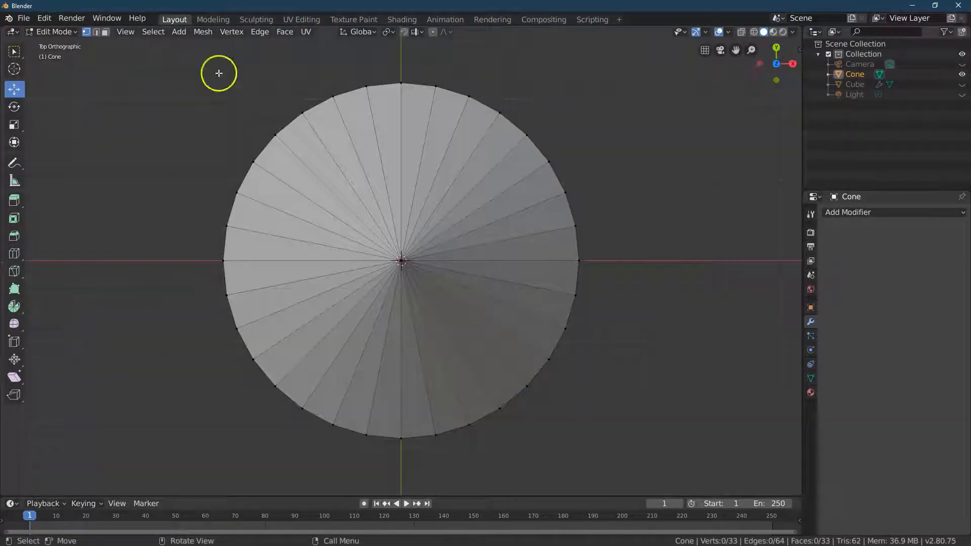
{"action": "left_click", "coordinate": [14, 51]}
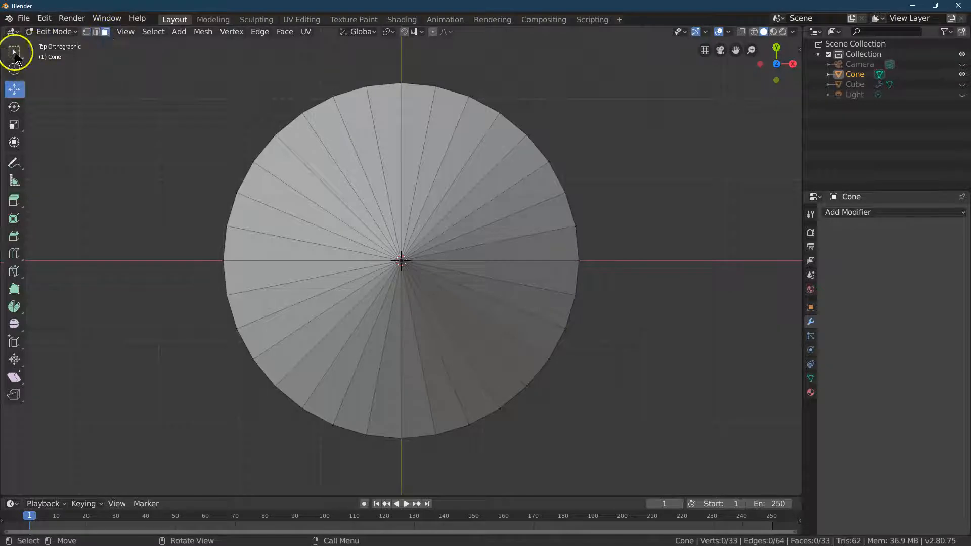
{"action": "left_click_drag", "start_coordinate": [265, 151], "coordinate": [527, 368]}
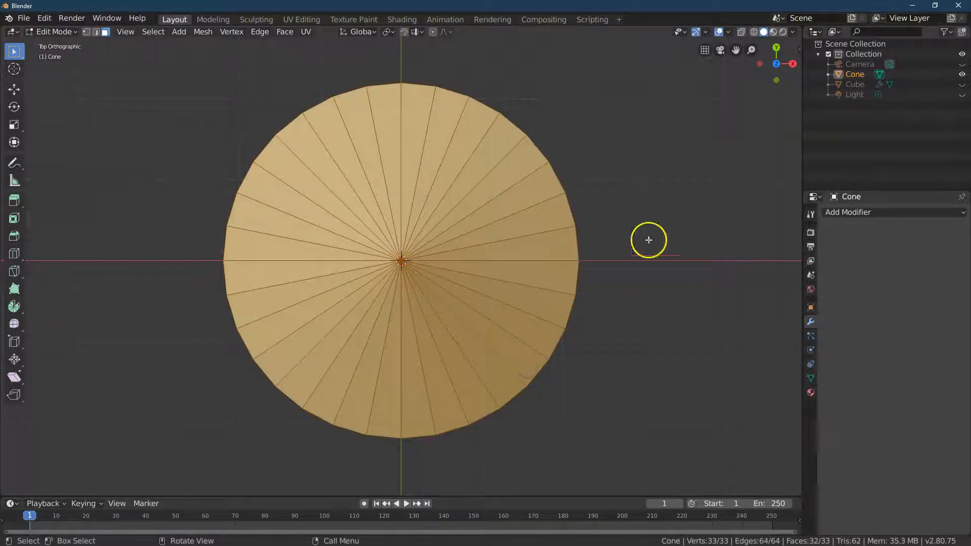
{"action": "left_click", "coordinate": [285, 32]}
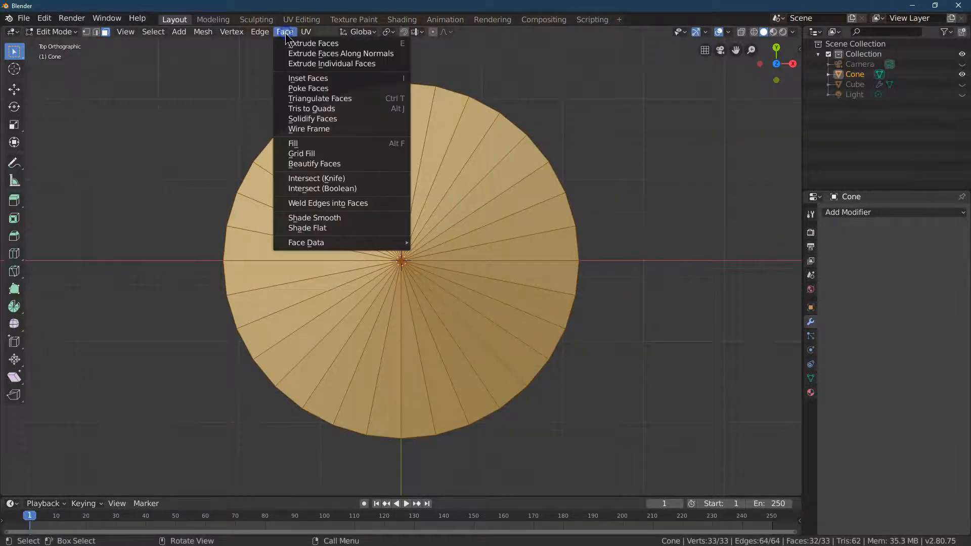
{"action": "left_click", "coordinate": [336, 79]}
{"action": "left_click_drag", "start_coordinate": [336, 79], "coordinate": [380, 221]}
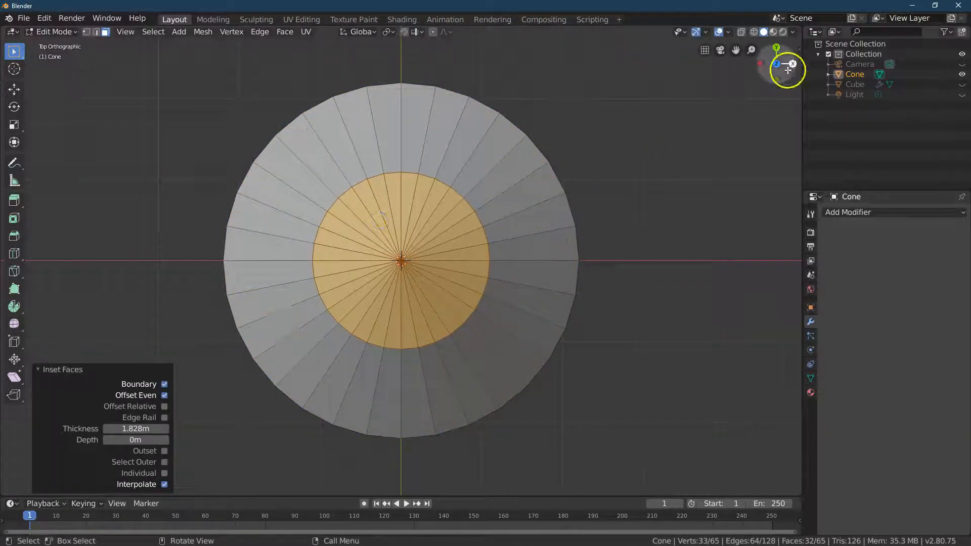
{"action": "left_click_drag", "start_coordinate": [789, 64], "coordinate": [635, 181]}
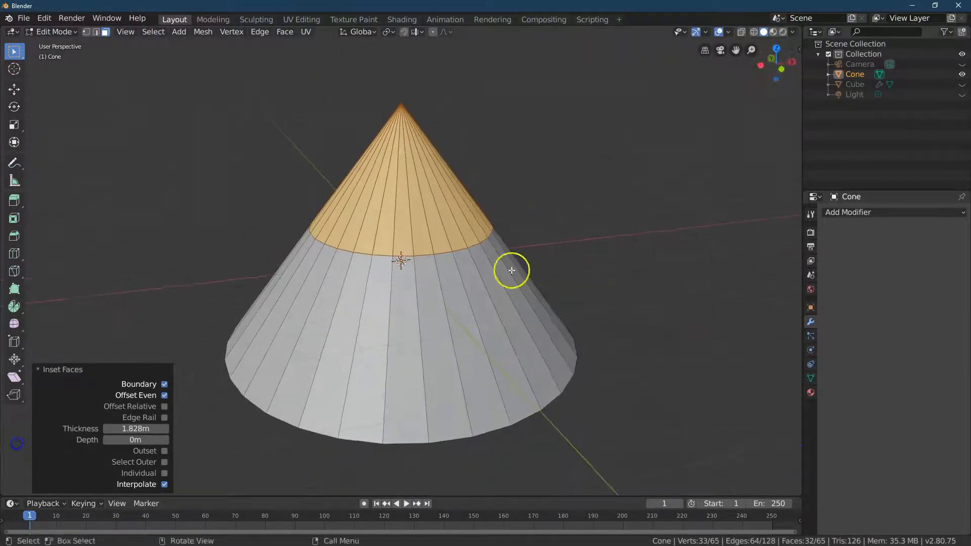
{"action": "left_click", "coordinate": [133, 429]}
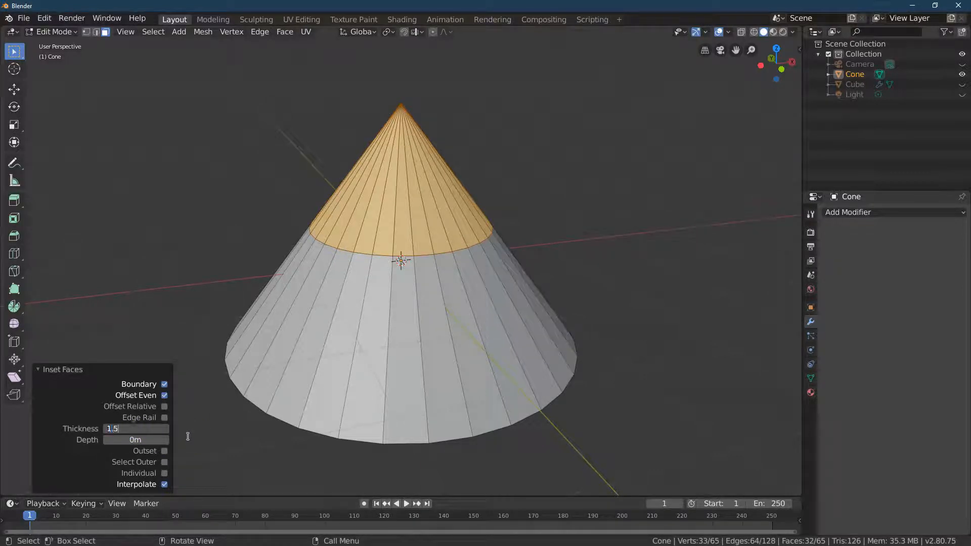
{"action": "key", "text": "Return"}
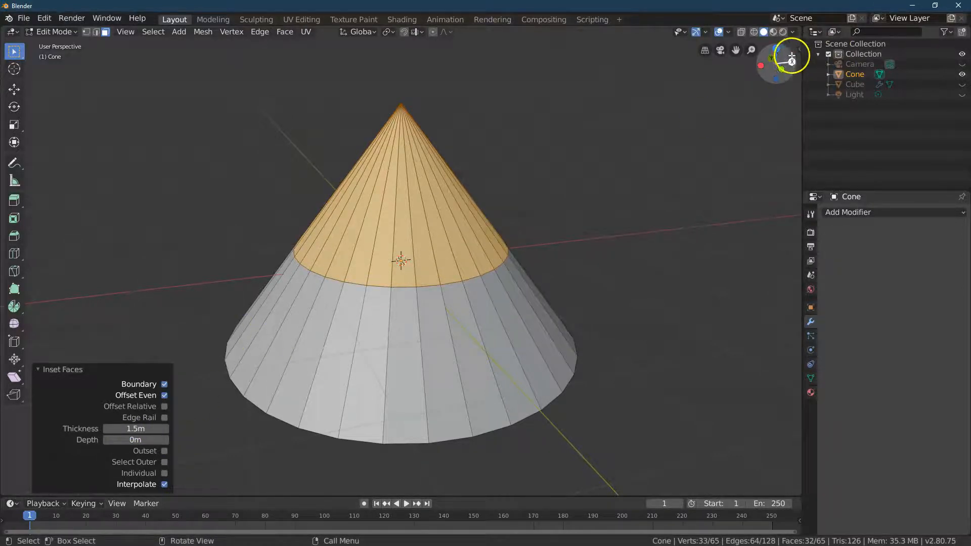
Step: Inset the selected upper faces a second time from the top view, by about 0.7 m
{"action": "left_click", "coordinate": [776, 50]}
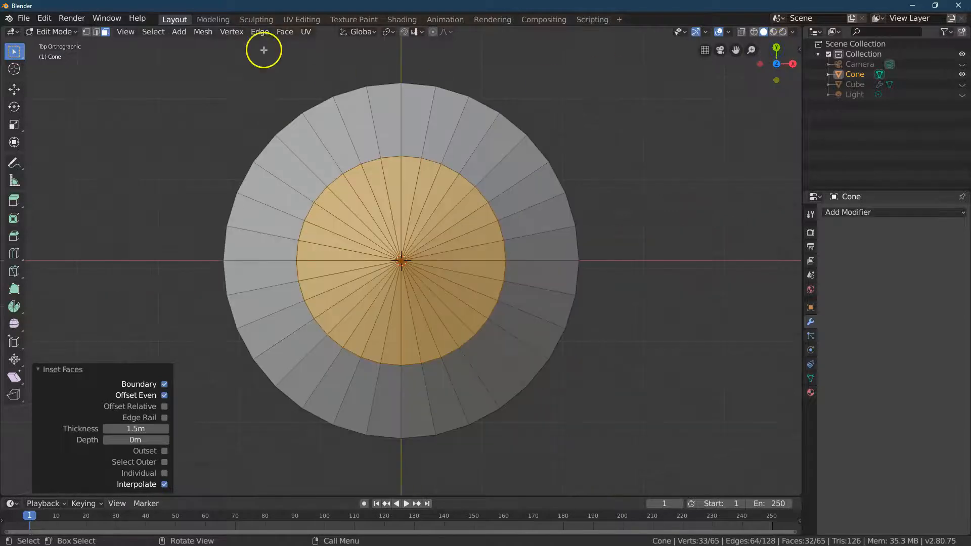
{"action": "left_click", "coordinate": [284, 32]}
{"action": "left_click", "coordinate": [326, 79]}
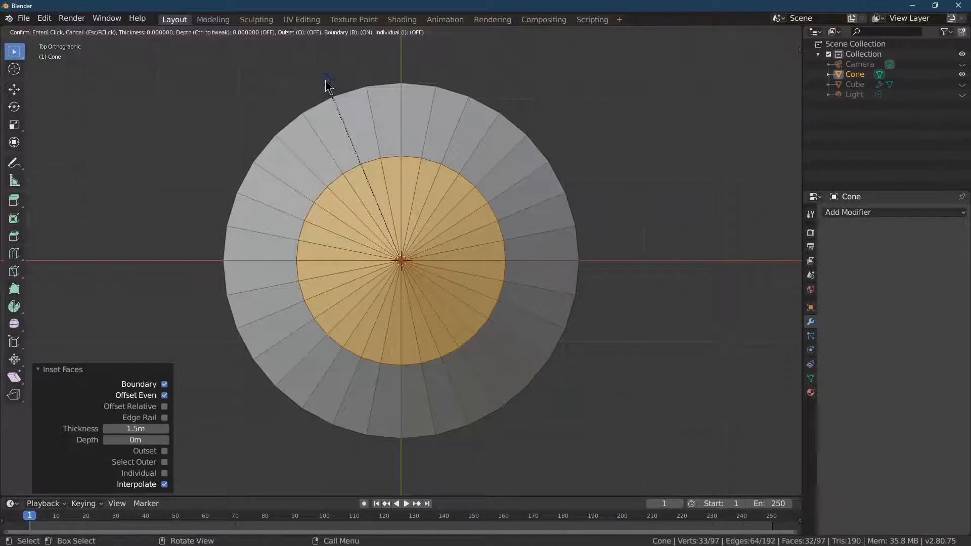
{"action": "left_click", "coordinate": [346, 131]}
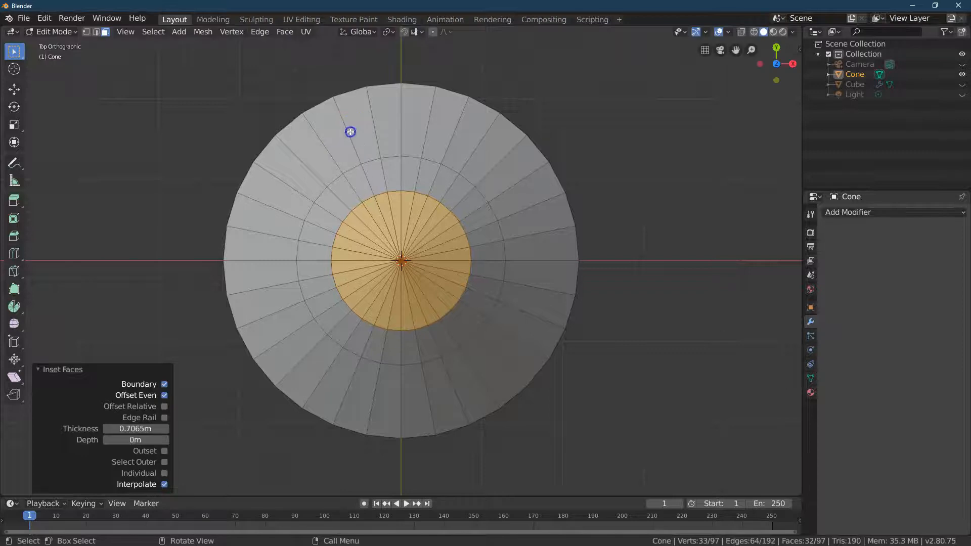
Step: Set the second inset's thickness to 1 m
{"action": "left_click_drag", "start_coordinate": [789, 62], "coordinate": [790, 454]}
{"action": "left_click", "coordinate": [136, 429]}
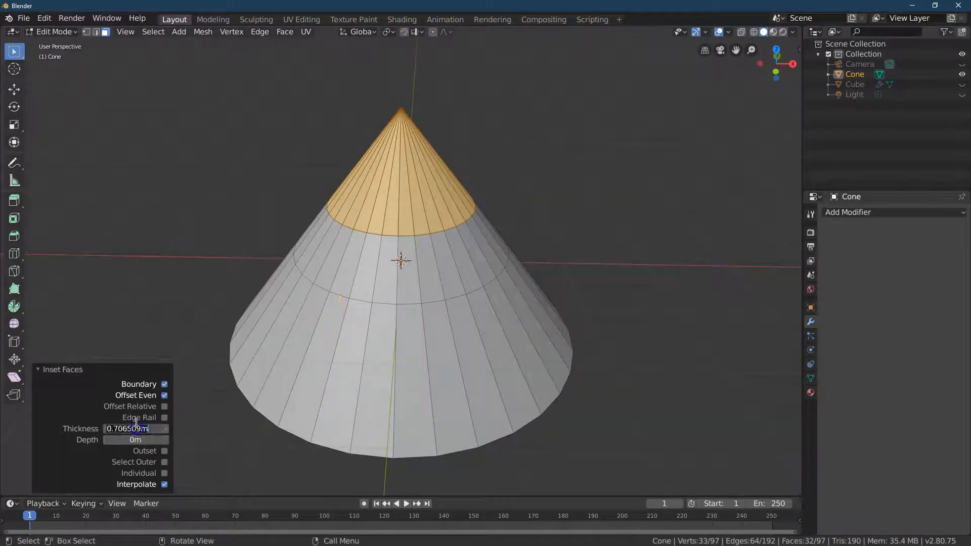
{"action": "type", "text": "0.6"}
{"action": "key", "text": "Return"}
{"action": "left_click", "coordinate": [137, 429]}
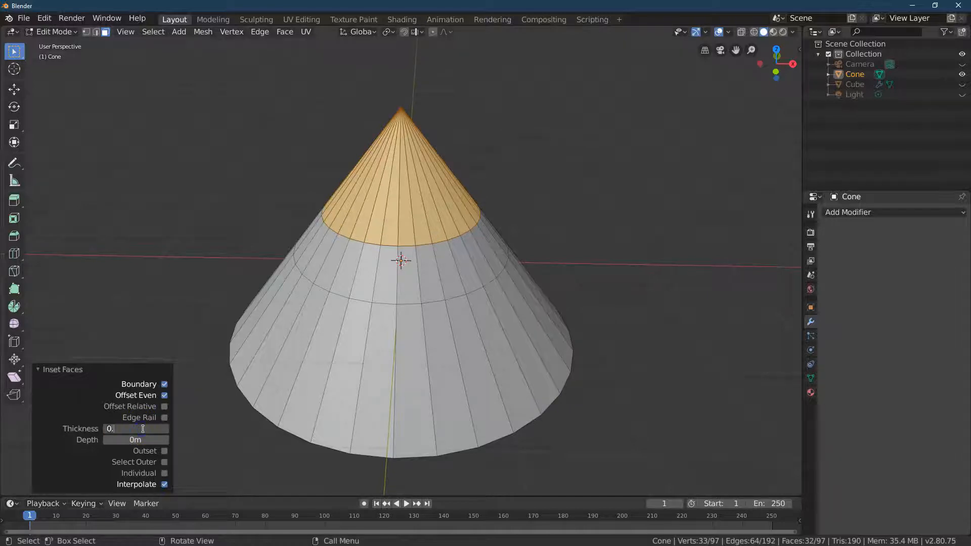
{"action": "key", "text": "Return"}
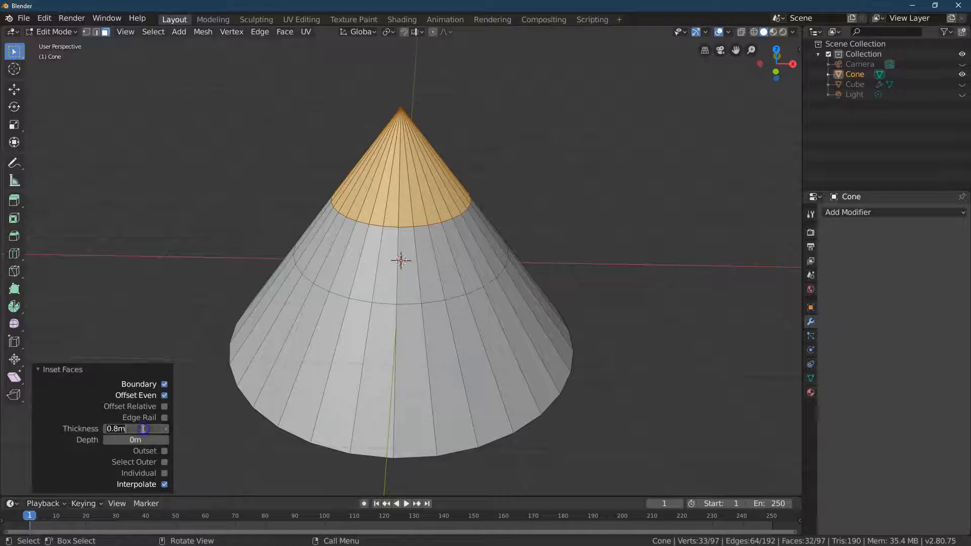
{"action": "type", "text": "1"}
{"action": "key", "text": "Return"}
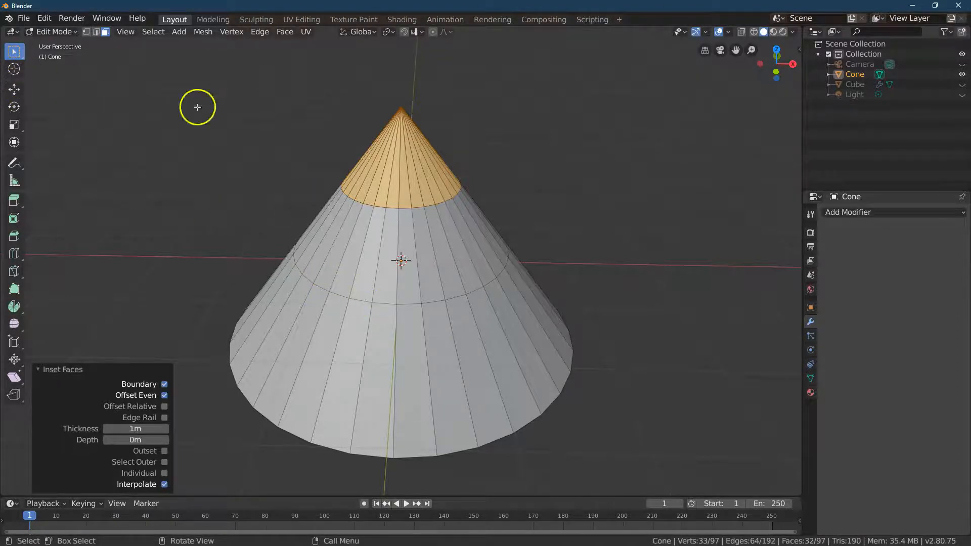
Step: Select the full lower edge loop around the cone's side and scale it to 0.95 along X
{"action": "left_click", "coordinate": [97, 32]}
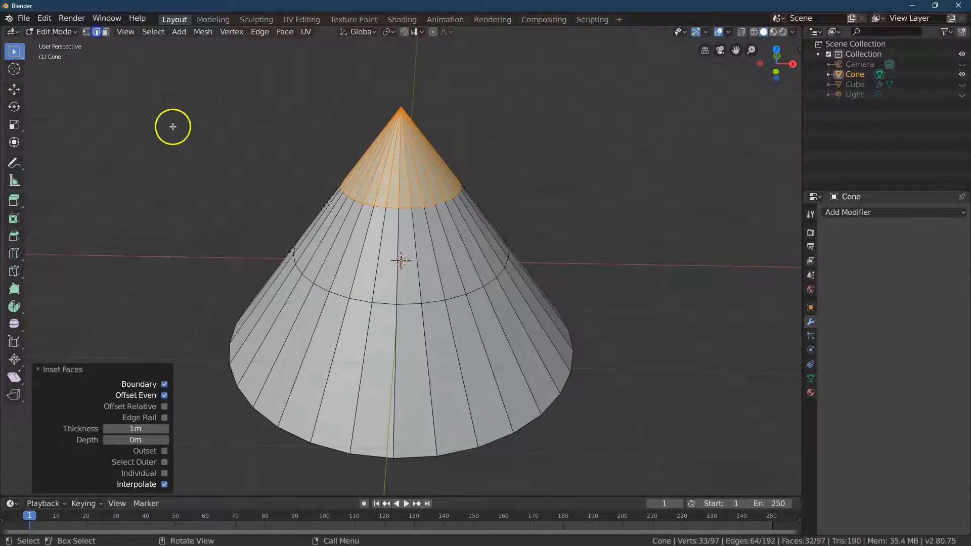
{"action": "left_click", "coordinate": [390, 299]}
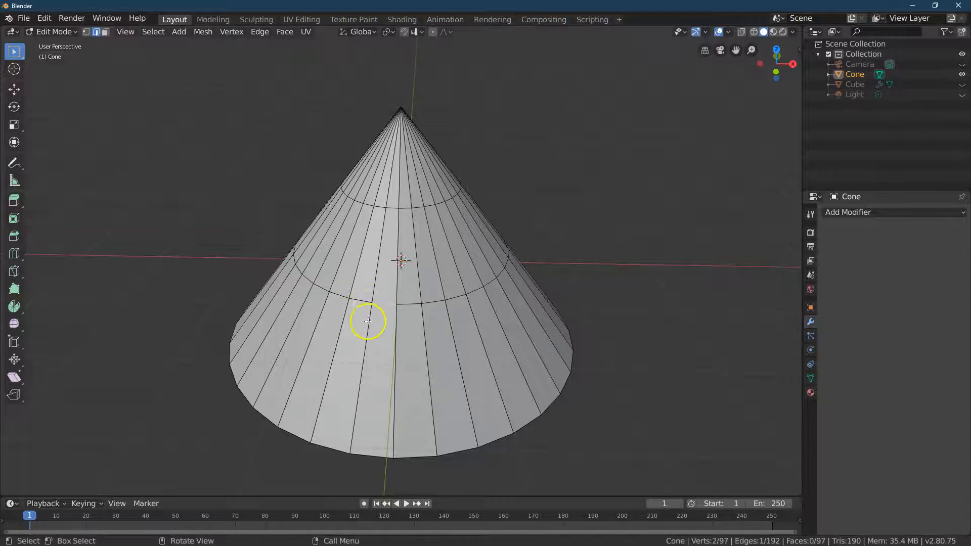
{"action": "left_click", "coordinate": [151, 39]}
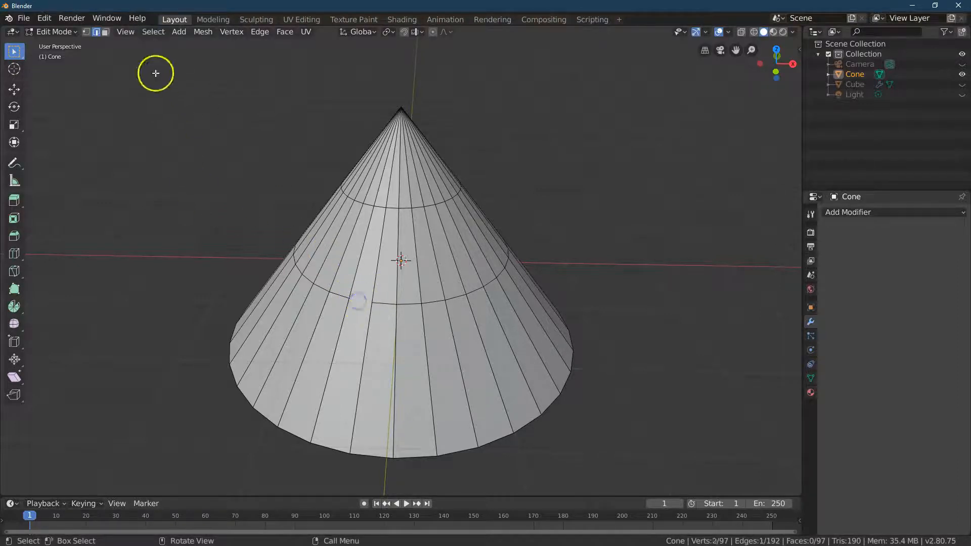
{"action": "left_click", "coordinate": [153, 32]}
{"action": "mouse_move", "coordinate": [204, 188]}
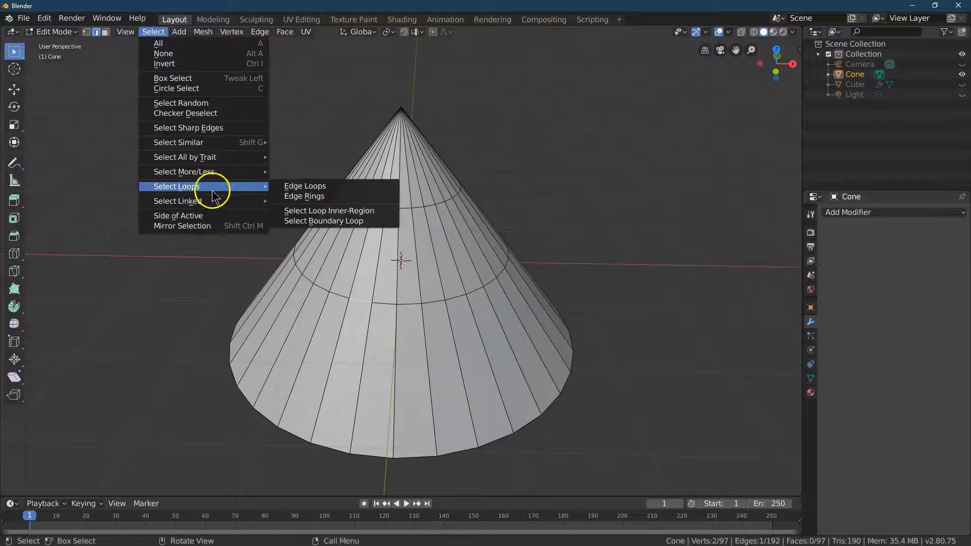
{"action": "left_click", "coordinate": [303, 189]}
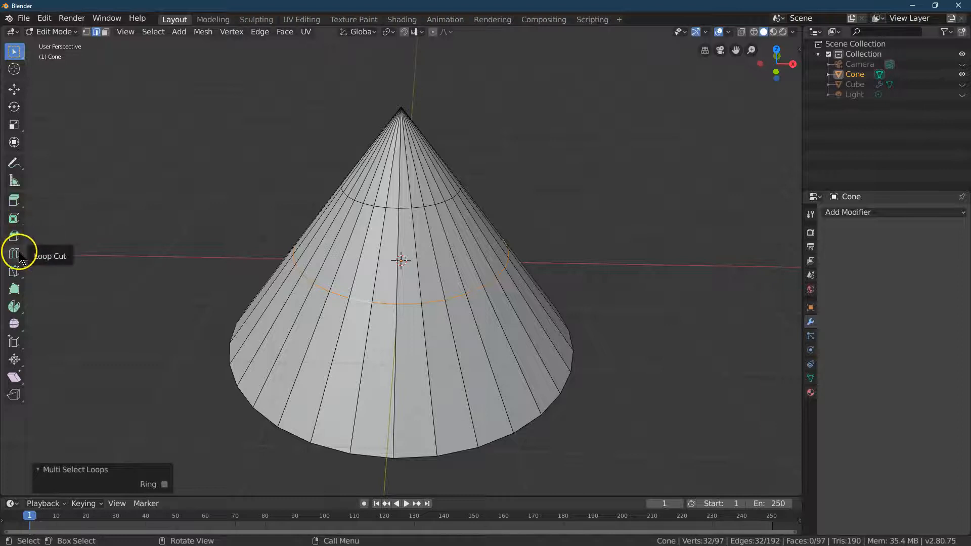
{"action": "left_click", "coordinate": [10, 129]}
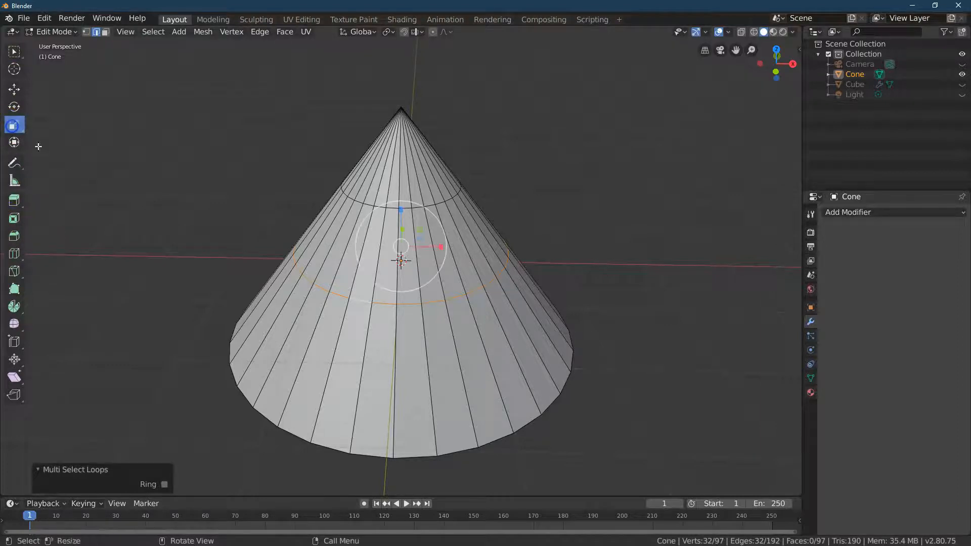
{"action": "left_click_drag", "start_coordinate": [444, 253], "coordinate": [441, 252]}
{"action": "left_click", "coordinate": [147, 439]}
{"action": "left_click", "coordinate": [136, 441]}
{"action": "key", "text": "Return"}
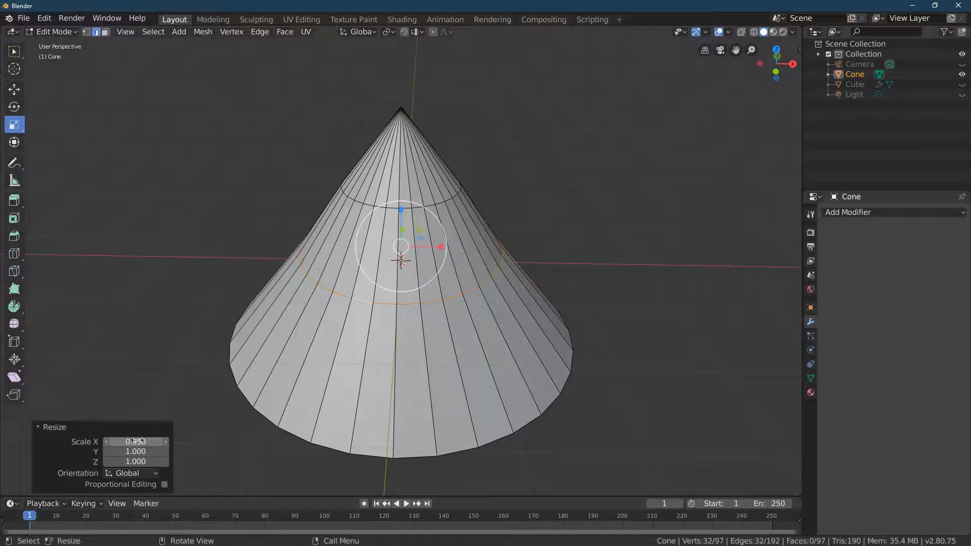
Step: Select the complete upper edge loop around the cone's side, just below the tip
{"action": "left_click", "coordinate": [26, 52]}
{"action": "left_click", "coordinate": [406, 209]}
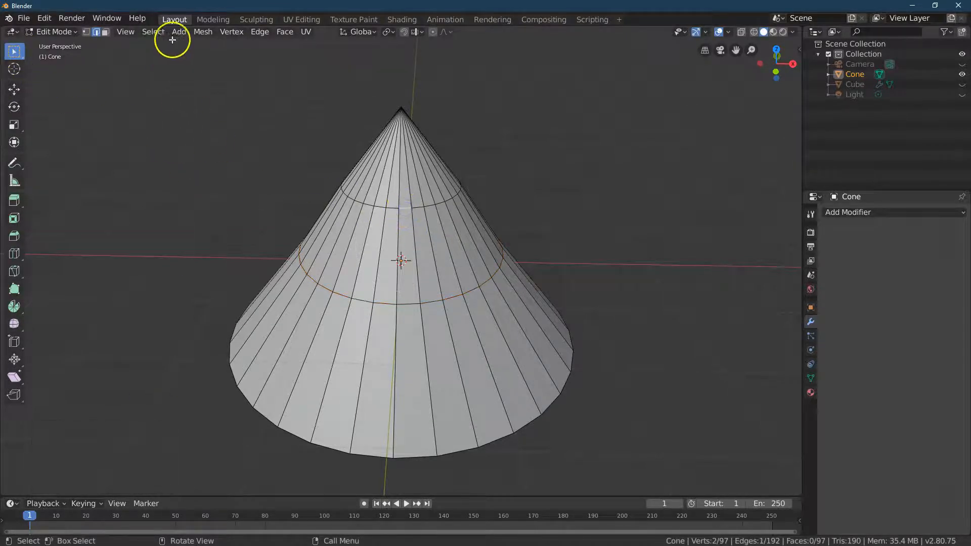
{"action": "left_click", "coordinate": [147, 33]}
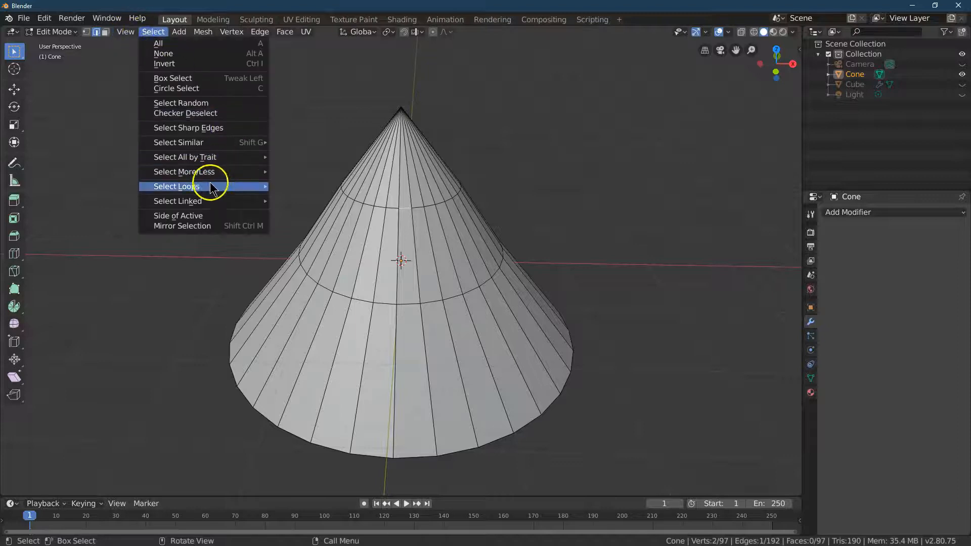
{"action": "mouse_move", "coordinate": [213, 176]}
{"action": "mouse_move", "coordinate": [263, 186]}
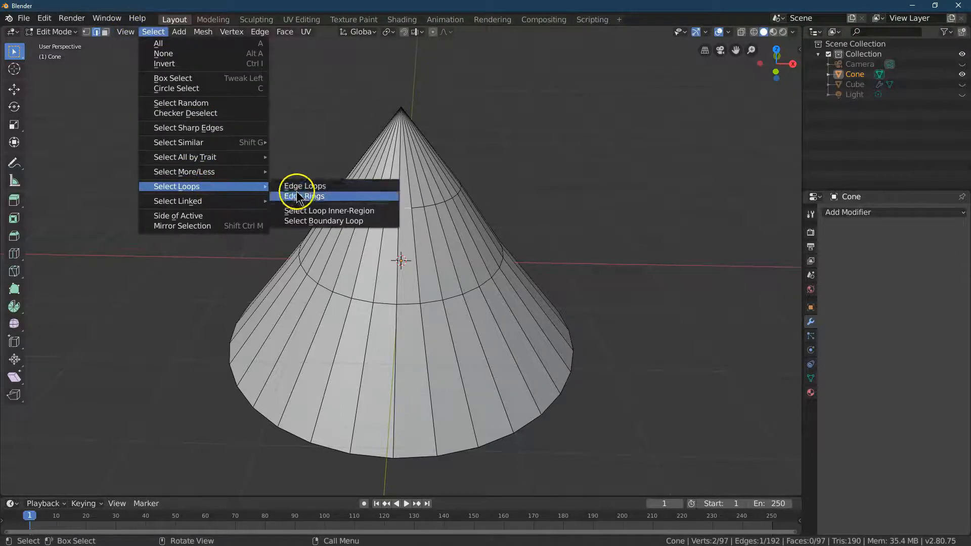
{"action": "left_click", "coordinate": [300, 189]}
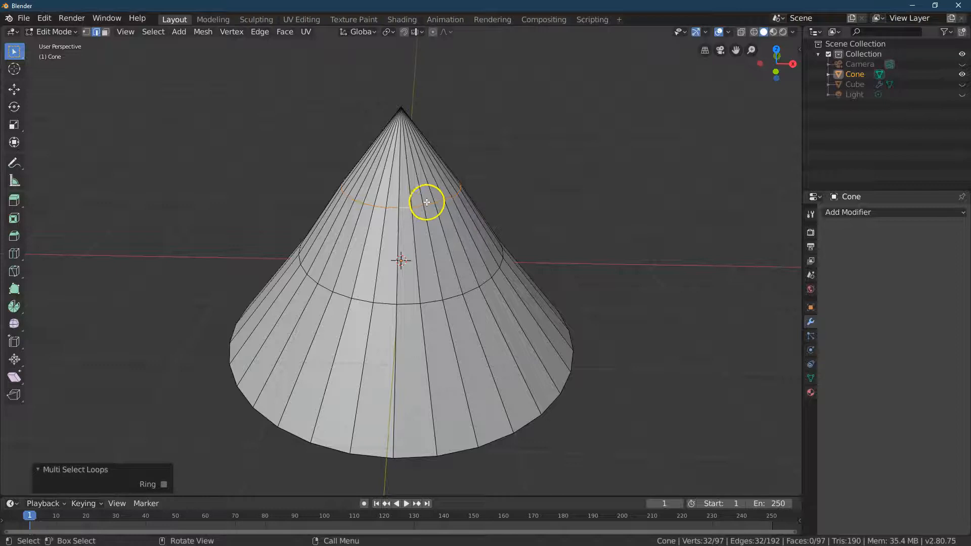
Step: Scale the selected upper edge loop to 0.85 along X, Y and Z
{"action": "left_click", "coordinate": [14, 125]}
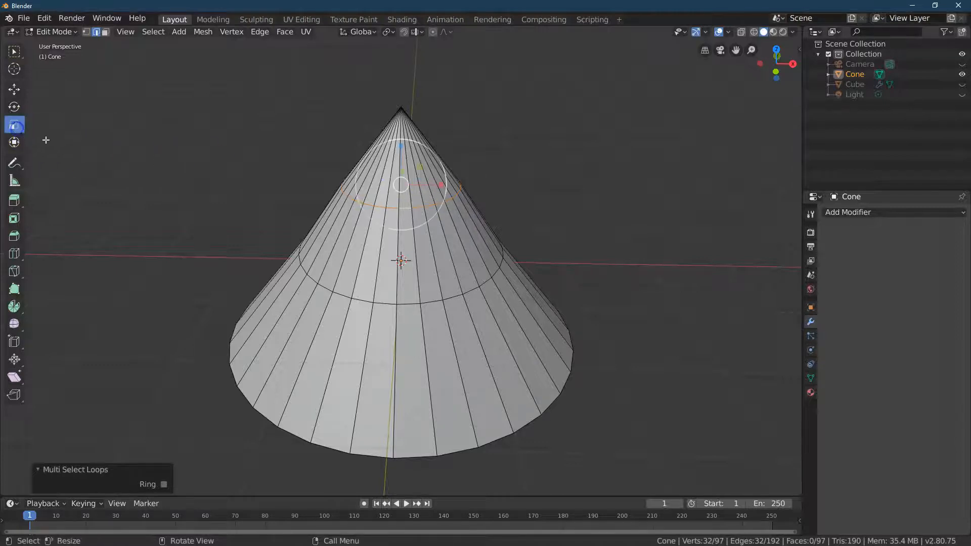
{"action": "left_click_drag", "start_coordinate": [436, 214], "coordinate": [430, 211]}
{"action": "left_click", "coordinate": [139, 444]}
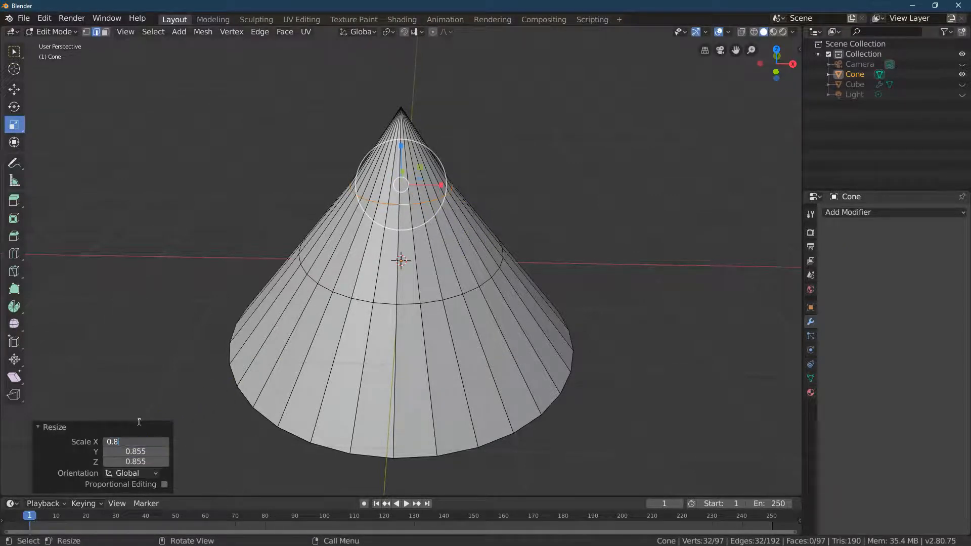
{"action": "key", "text": "Tab"}
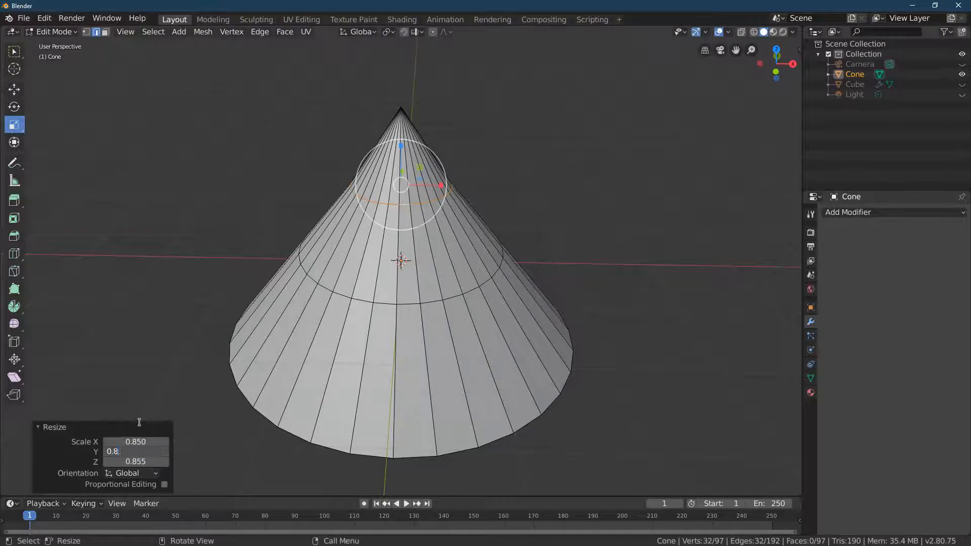
{"action": "type", "text": "0.85"}
{"action": "key", "text": "Tab"}
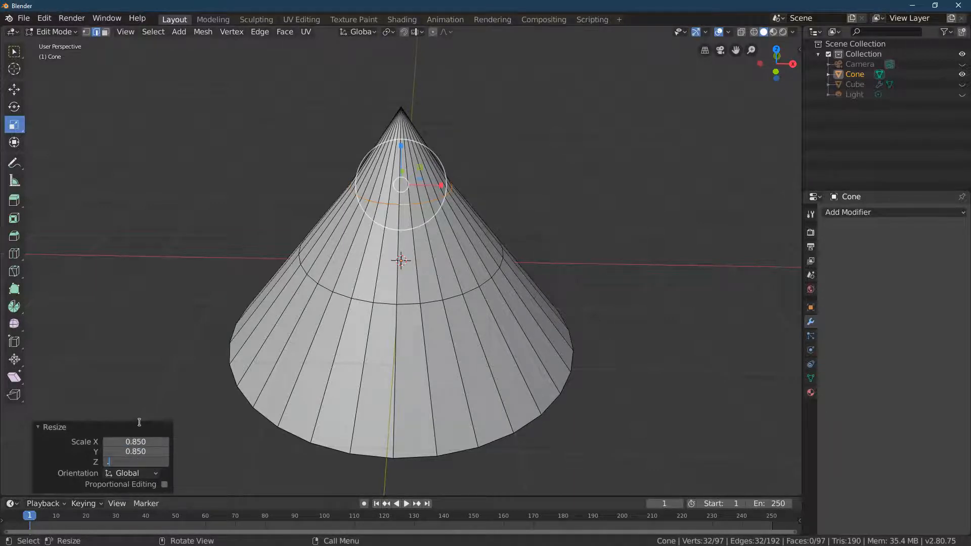
{"action": "type", "text": ".85"}
{"action": "key", "text": "Return"}
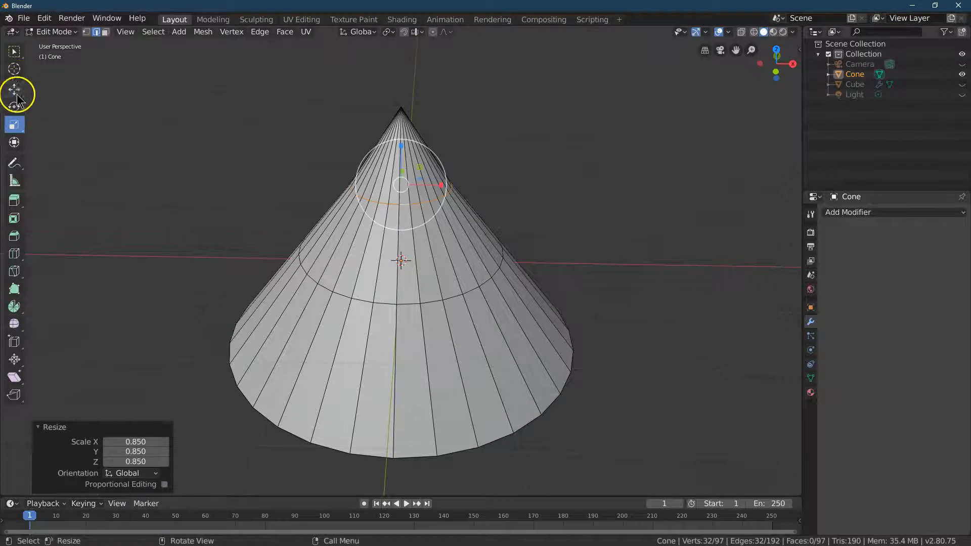
Step: Move the upper edge loop 0.06 m along the X axis
{"action": "left_click", "coordinate": [15, 91]}
{"action": "left_click_drag", "start_coordinate": [441, 185], "coordinate": [445, 180]}
{"action": "left_click", "coordinate": [130, 442]}
{"action": "key", "text": "Return"}
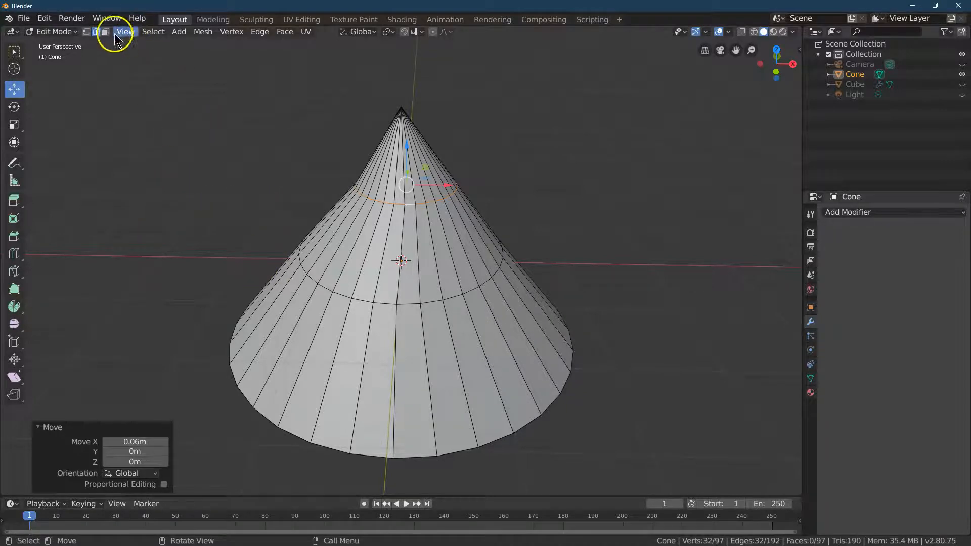
Step: Clear the loop selection and randomly select 30% of the cone's edges
{"action": "left_click", "coordinate": [154, 32]}
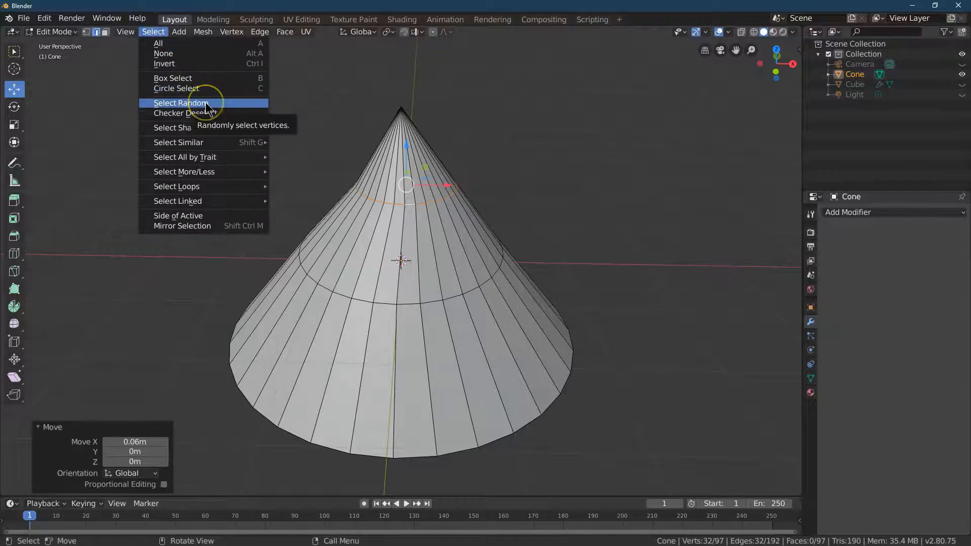
{"action": "left_click", "coordinate": [102, 108]}
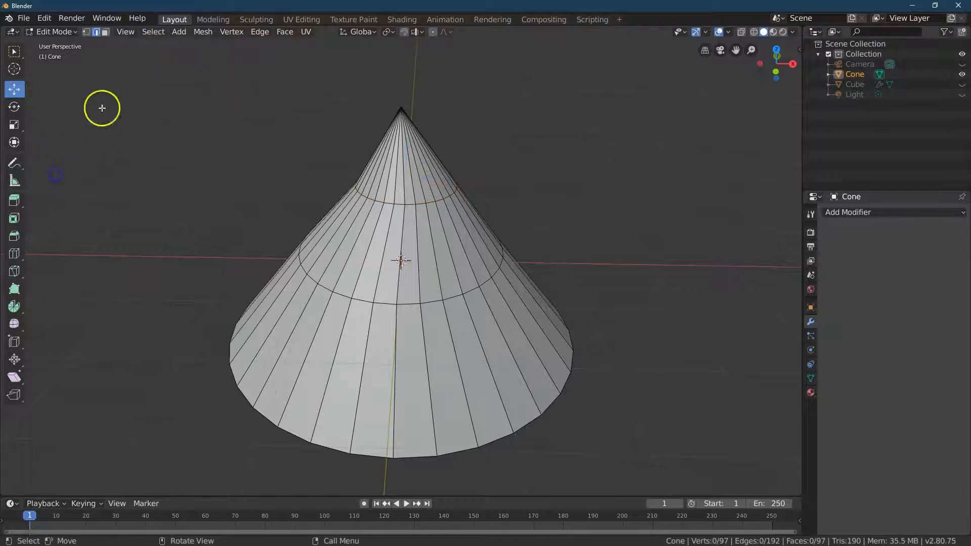
{"action": "left_click", "coordinate": [126, 31]}
{"action": "mouse_move", "coordinate": [152, 32]}
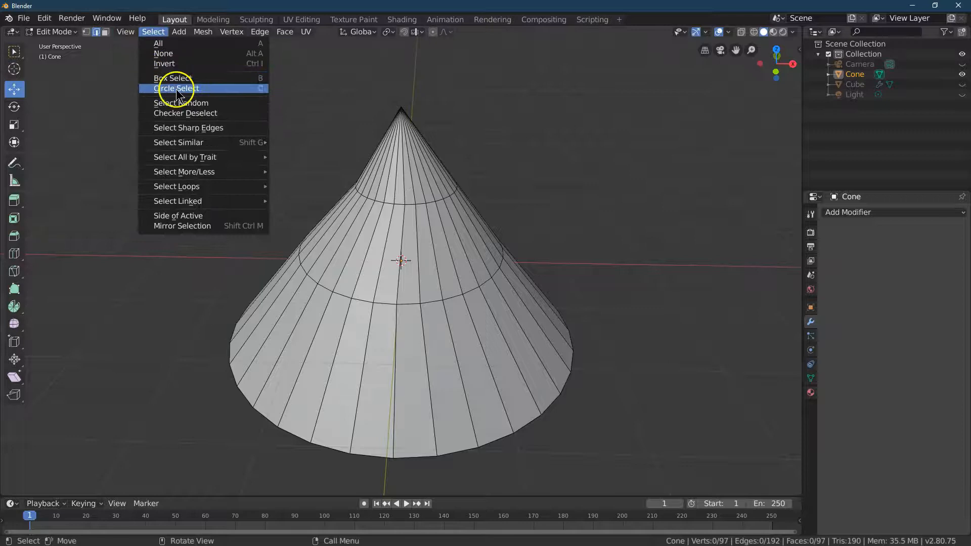
{"action": "left_click", "coordinate": [184, 102]}
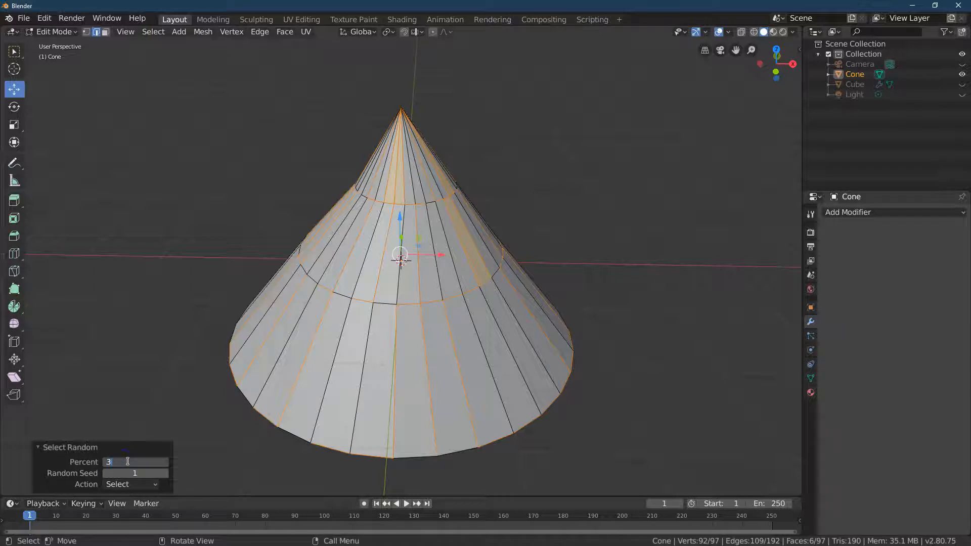
{"action": "type", "text": "0"}
{"action": "key", "text": "Return"}
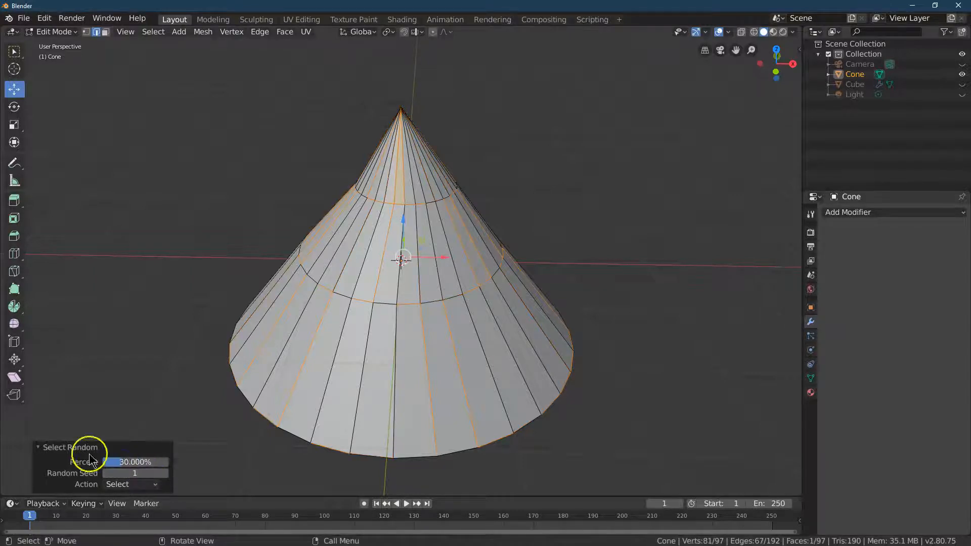
Step: Scale the randomly selected edges to 1.01 along X, 1 along Y and 0.99 along Z
{"action": "left_click", "coordinate": [14, 125]}
{"action": "left_click_drag", "start_coordinate": [432, 289], "coordinate": [435, 295]}
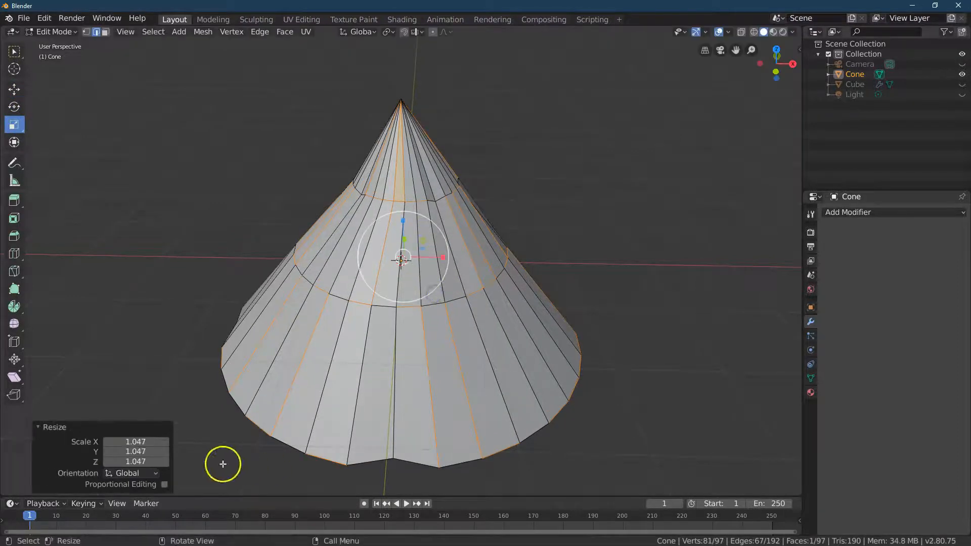
{"action": "left_click", "coordinate": [133, 443]}
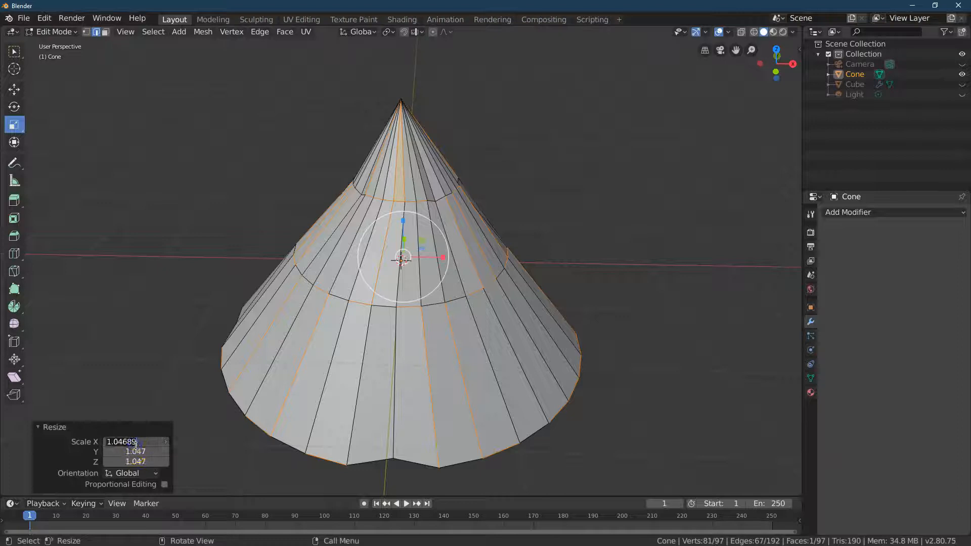
{"action": "type", "text": "1.01"}
{"action": "key", "text": "Return"}
{"action": "left_click", "coordinate": [131, 450]}
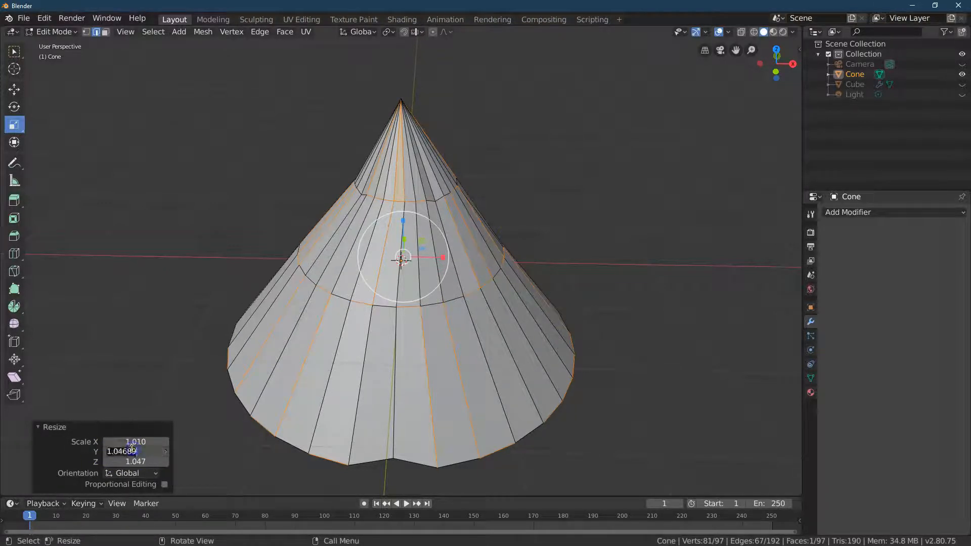
{"action": "type", "text": "1"}
{"action": "key", "text": "Return"}
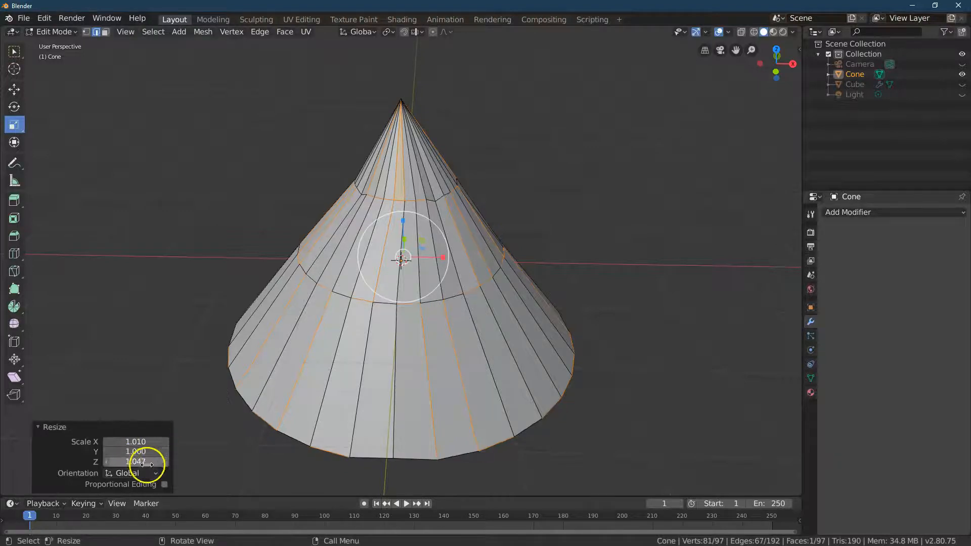
{"action": "left_click", "coordinate": [145, 463]}
{"action": "type", "text": ".99"}
{"action": "key", "text": "Return"}
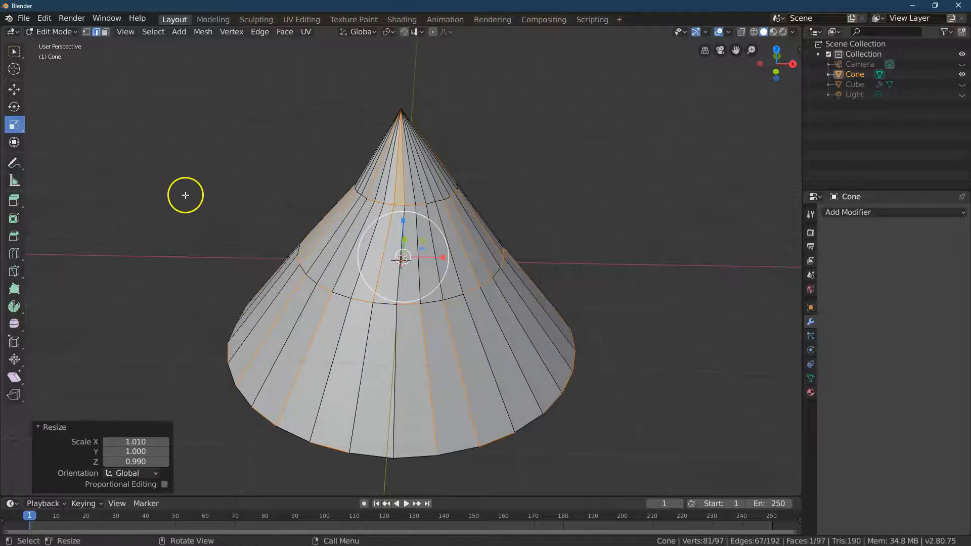
Step: Switch to face selection, clear the current selection and randomly select 30% of the cone's faces
{"action": "left_click", "coordinate": [105, 32]}
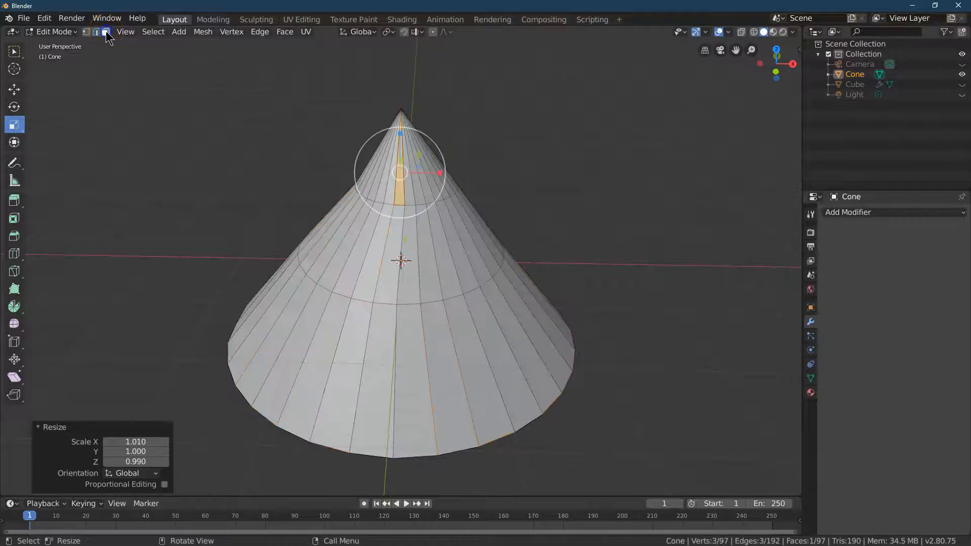
{"action": "left_click", "coordinate": [162, 119]}
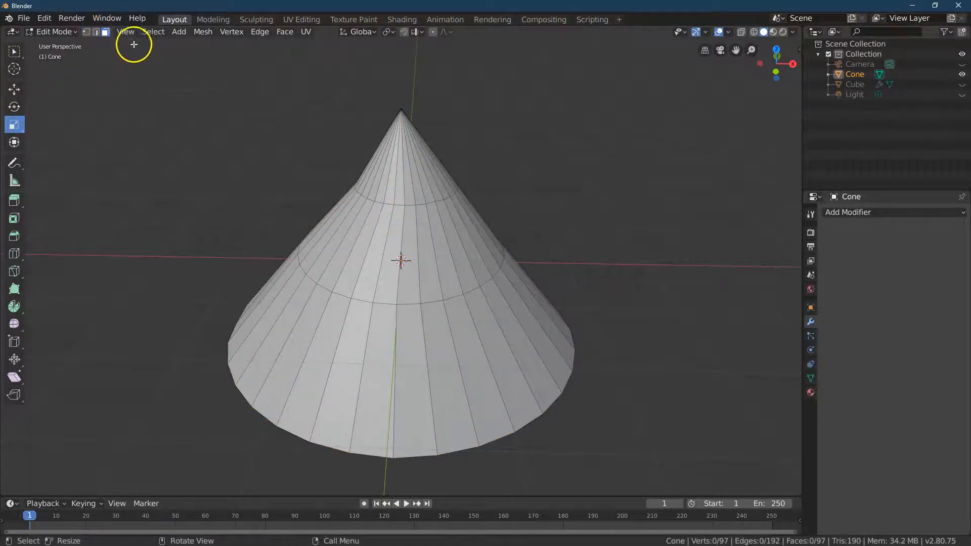
{"action": "left_click", "coordinate": [155, 33]}
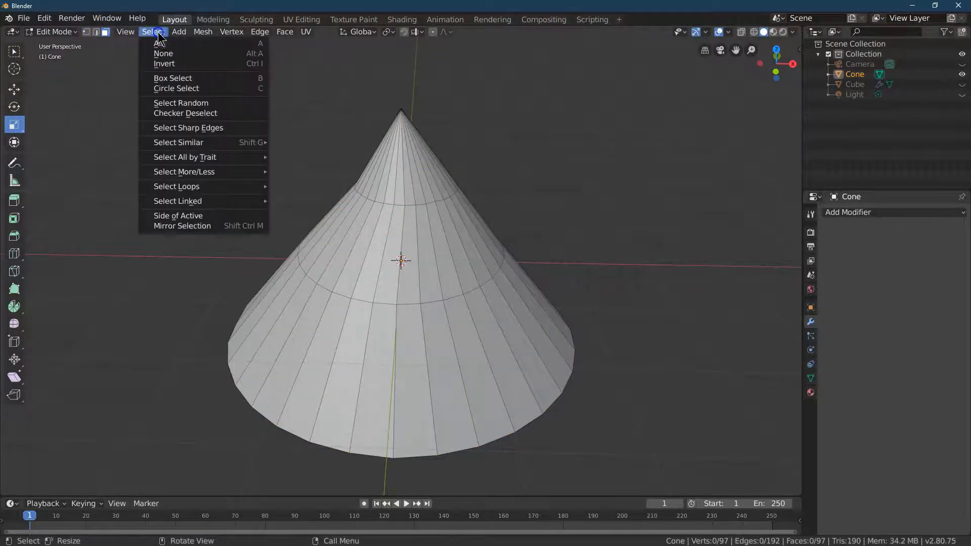
{"action": "left_click", "coordinate": [185, 103]}
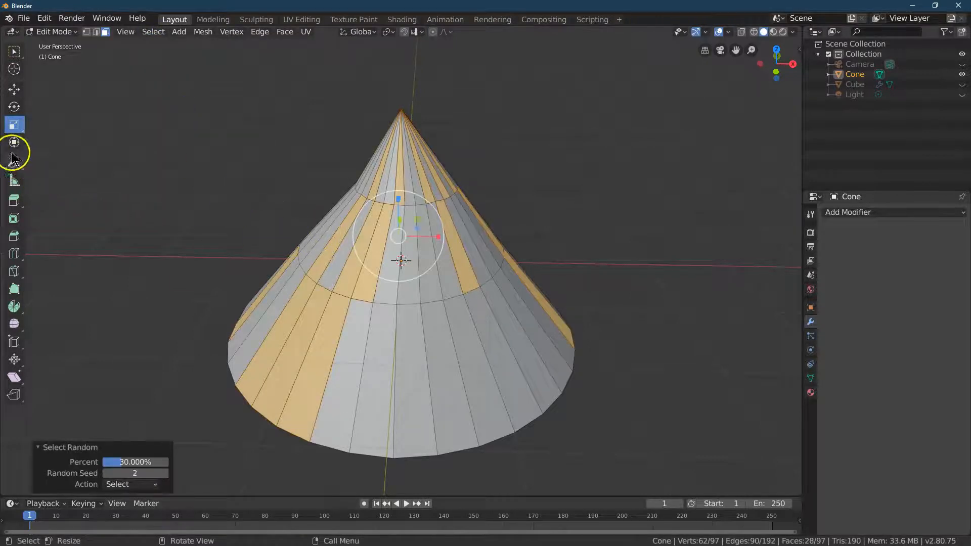
Step: Rotate the randomly selected faces by 0.5° about the view's Z axis
{"action": "left_click", "coordinate": [12, 109]}
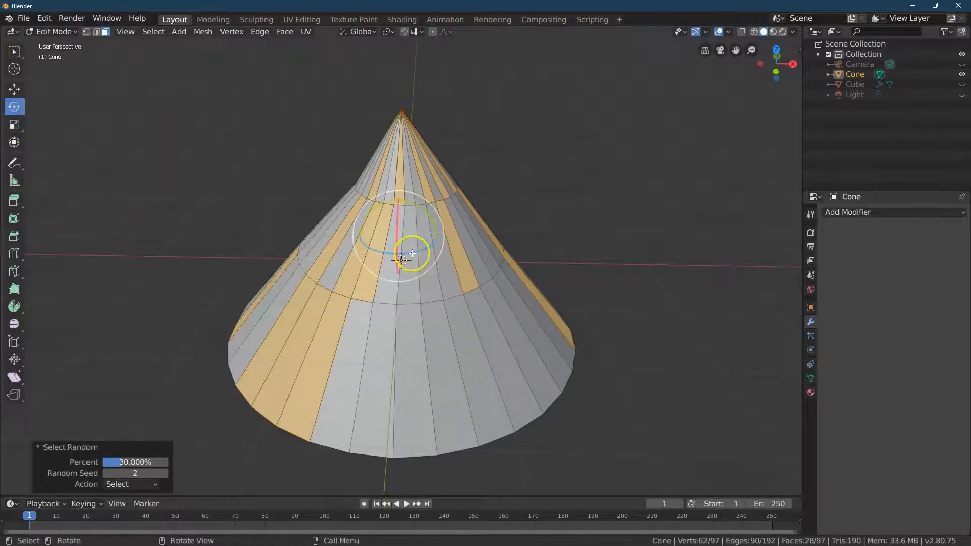
{"action": "left_click_drag", "start_coordinate": [433, 257], "coordinate": [432, 258]}
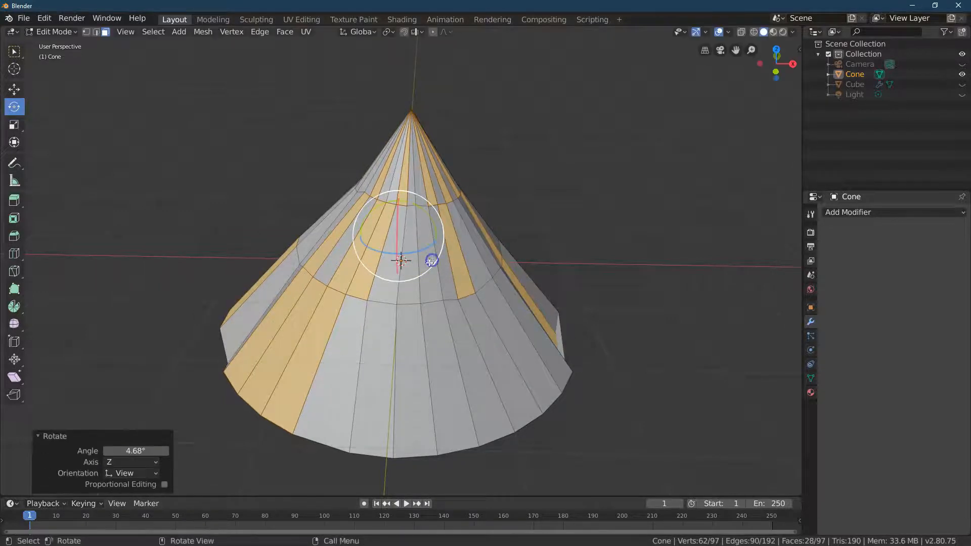
{"action": "left_click", "coordinate": [139, 453]}
{"action": "type", "text": "0.5"}
{"action": "key", "text": "Return"}
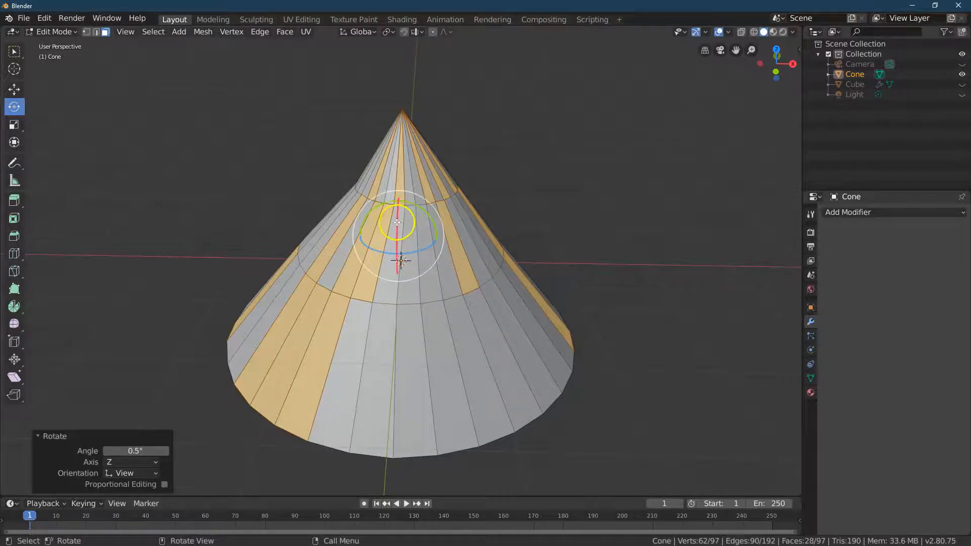
Step: Rotate the same selected faces by 1° about the global X axis
{"action": "left_click_drag", "start_coordinate": [398, 218], "coordinate": [398, 231]}
{"action": "left_click", "coordinate": [135, 452]}
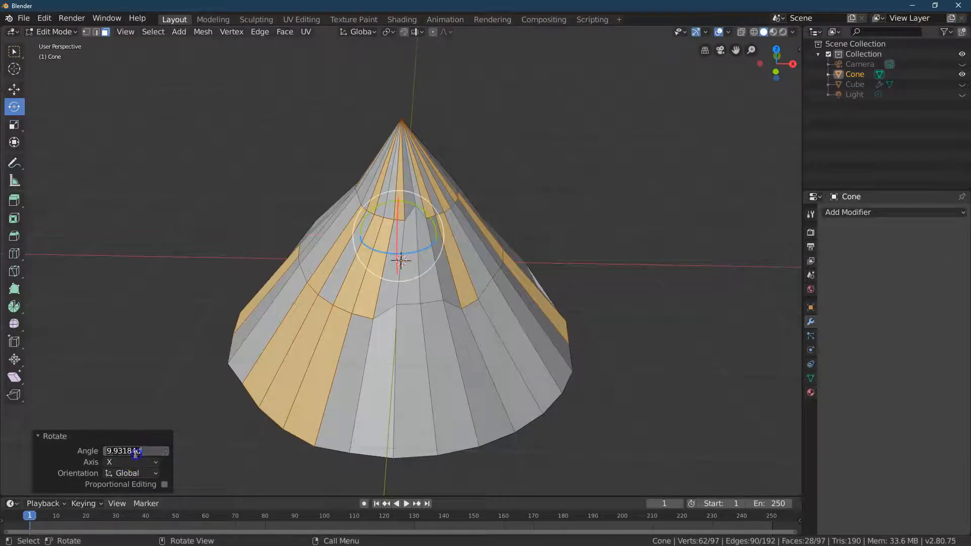
{"action": "type", "text": "1"}
{"action": "key", "text": "Return"}
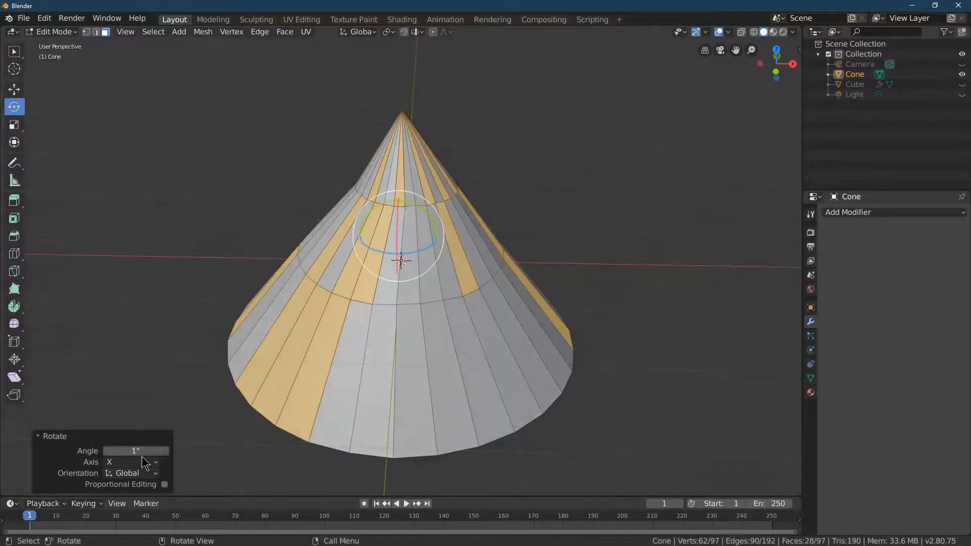
Step: Scale the selected faces to 1.05 along X, 1.02 along Y and 1.06 along Z
{"action": "left_click_drag", "start_coordinate": [795, 71], "coordinate": [709, 46]}
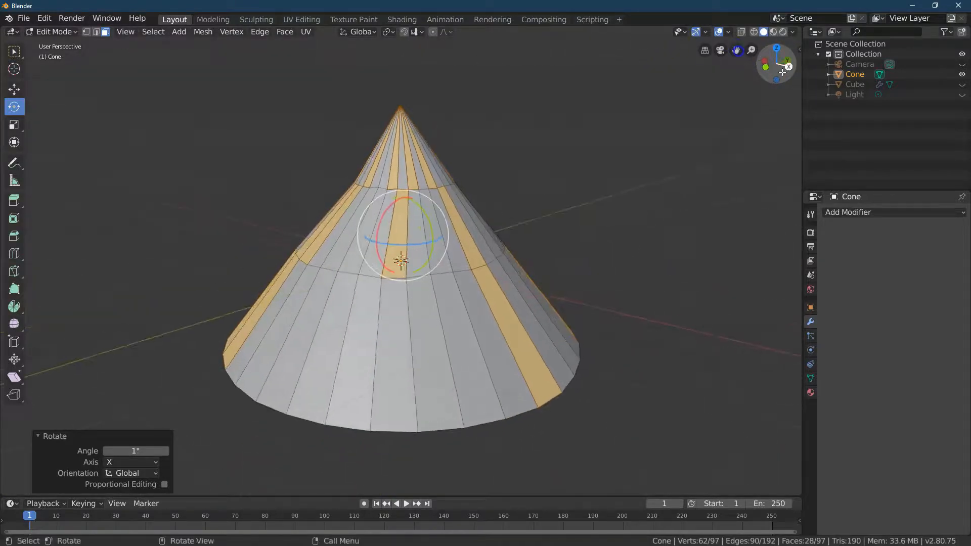
{"action": "left_click", "coordinate": [22, 126]}
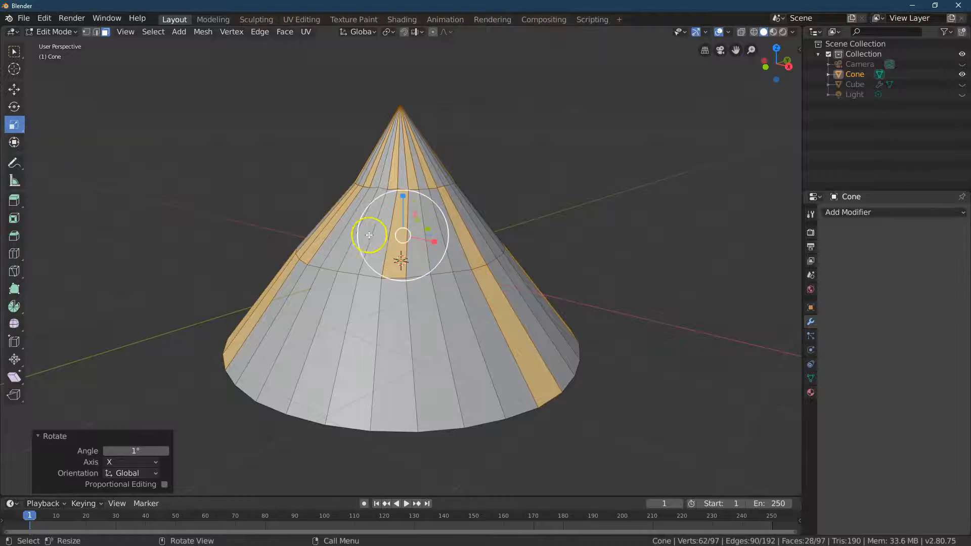
{"action": "left_click_drag", "start_coordinate": [357, 235], "coordinate": [355, 236]}
{"action": "left_click", "coordinate": [135, 442]}
{"action": "key", "text": "Tab"}
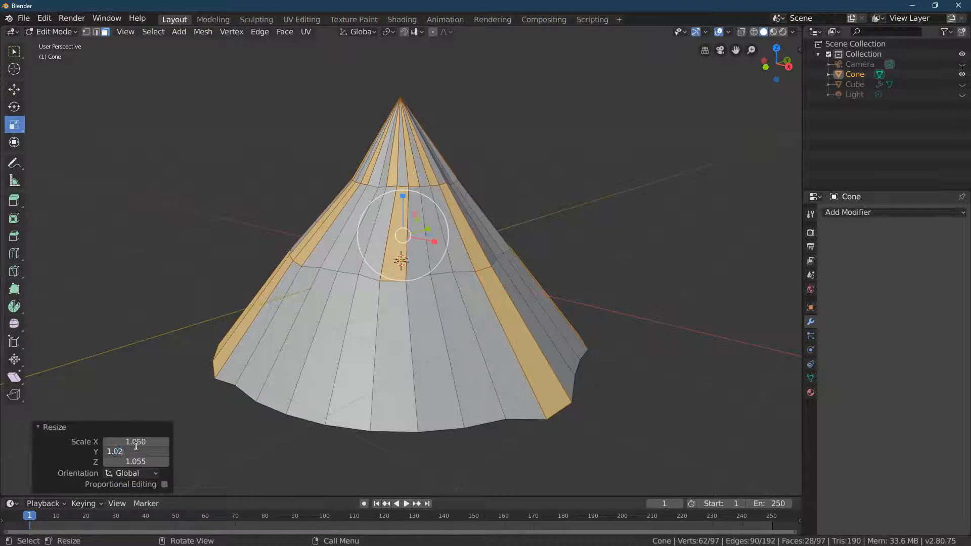
{"action": "key", "text": "Tab"}
{"action": "type", "text": "1"}
{"action": "key", "text": "Return"}
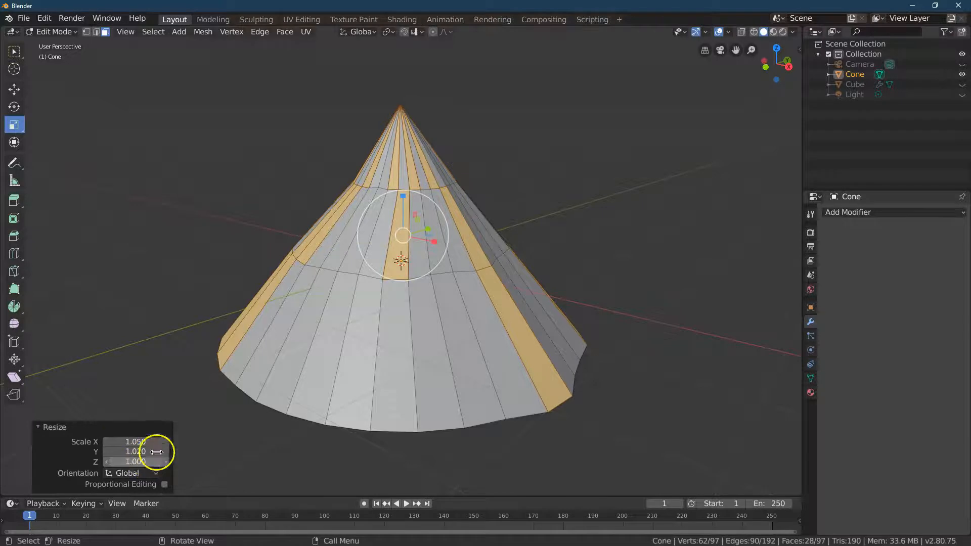
{"action": "left_click", "coordinate": [148, 462]}
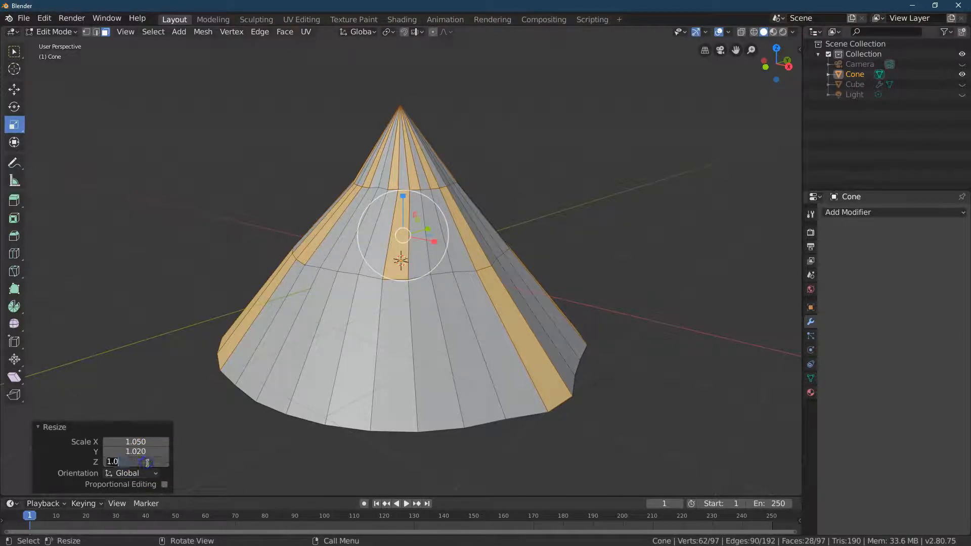
{"action": "type", "text": "6"}
{"action": "key", "text": "Return"}
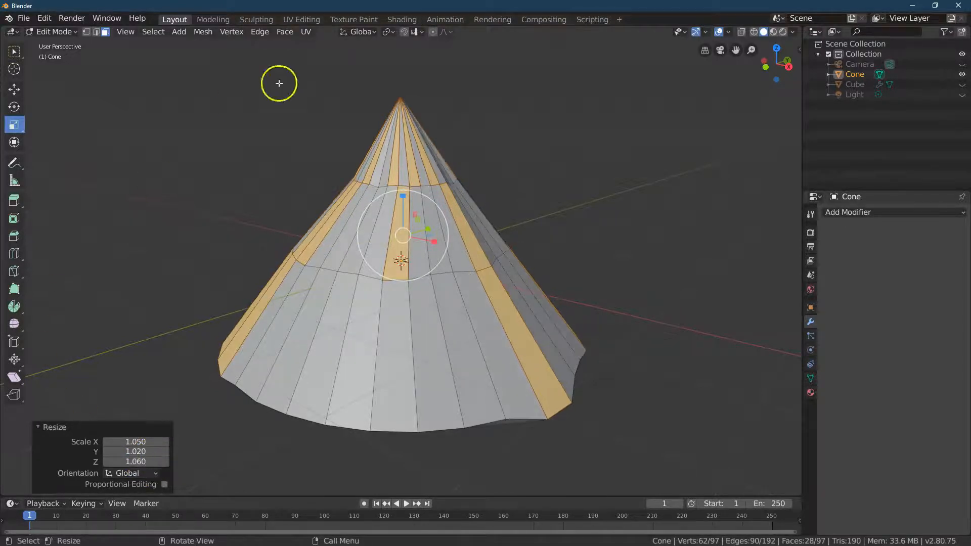
Step: Clear the current face selection and randomly select another 30% of the cone's faces
{"action": "left_click_drag", "start_coordinate": [777, 63], "coordinate": [162, 55]}
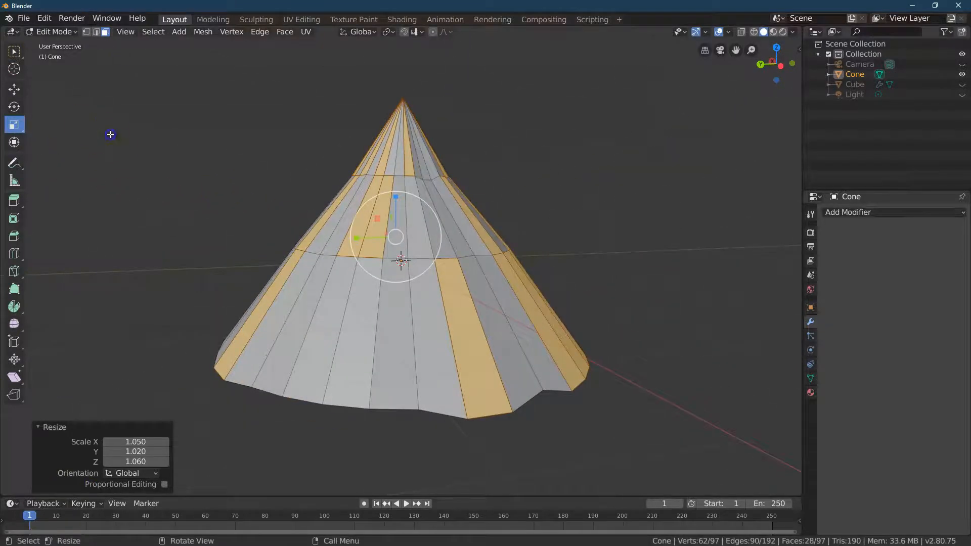
{"action": "key", "text": "alt+a"}
{"action": "left_click", "coordinate": [153, 32]}
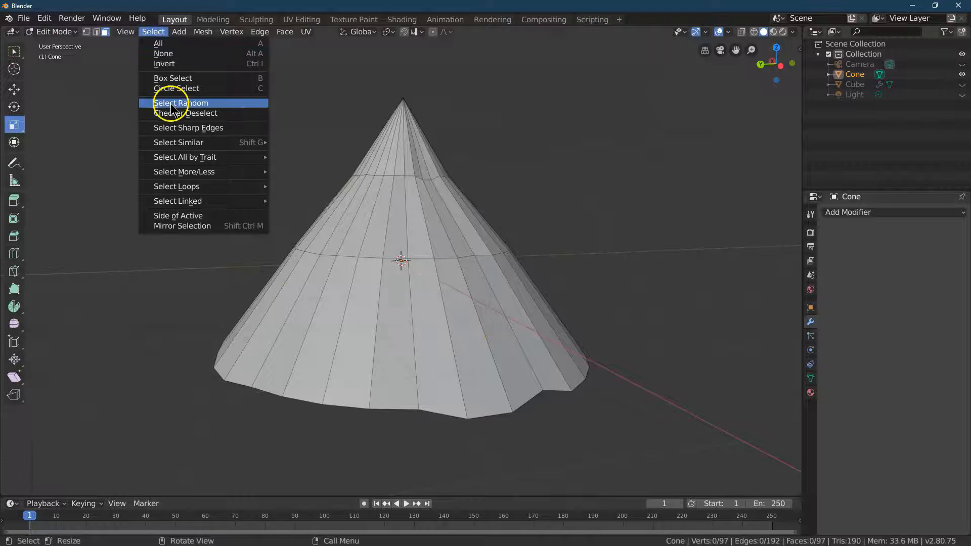
{"action": "left_click", "coordinate": [172, 106]}
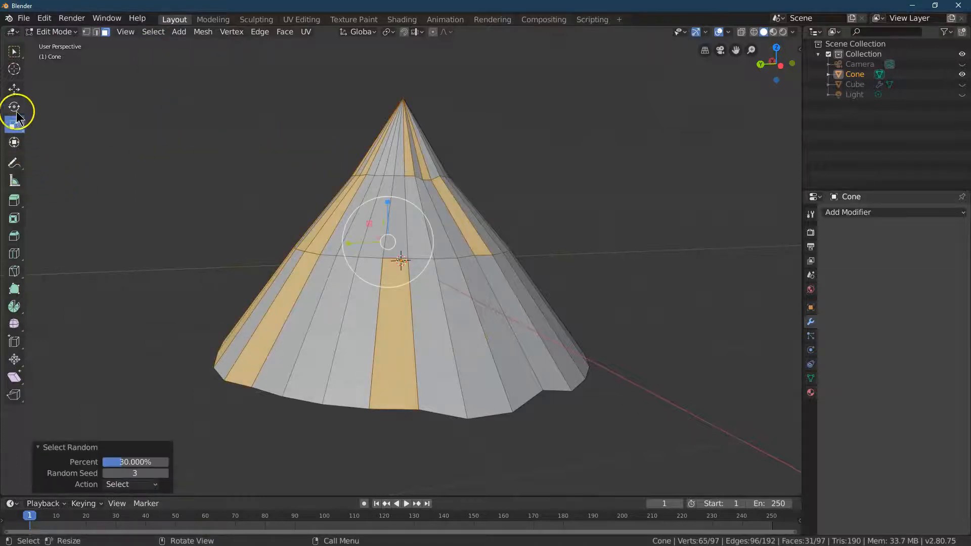
Step: Move the randomly selected faces 0.1 m along the global Y axis
{"action": "left_click", "coordinate": [14, 90]}
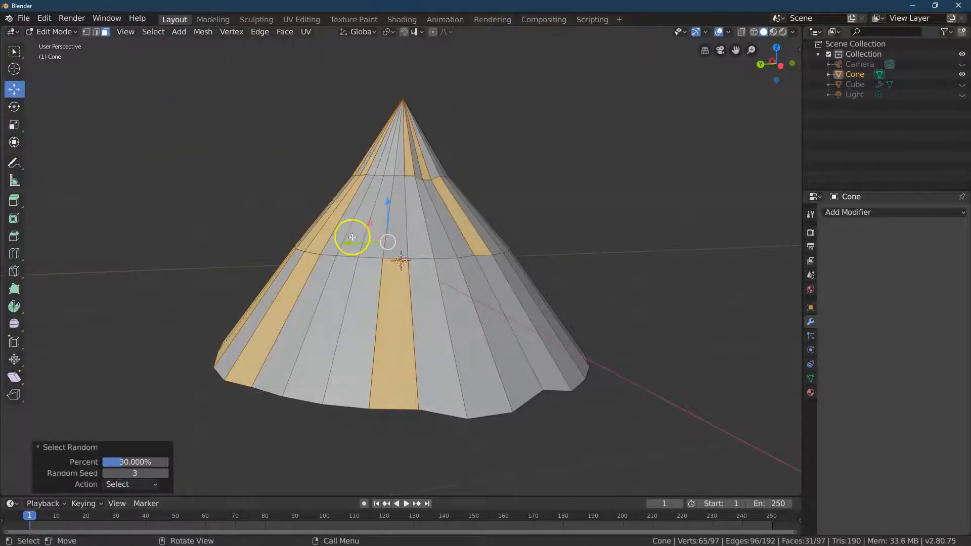
{"action": "left_click_drag", "start_coordinate": [350, 243], "coordinate": [310, 243]}
{"action": "left_click", "coordinate": [144, 449]}
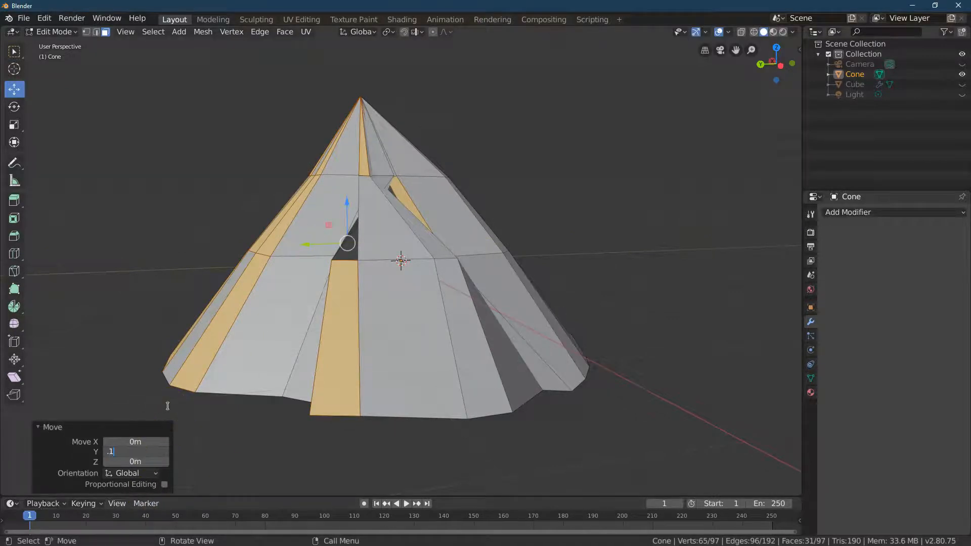
{"action": "key", "text": "Return"}
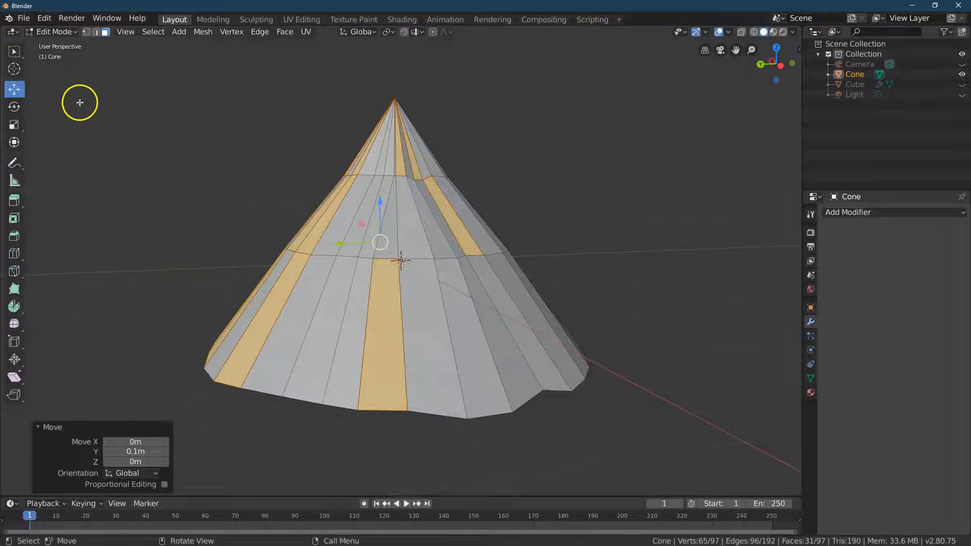
Step: Deselect the moved faces and make a fresh random selection of 30% of the cone's faces
{"action": "left_click", "coordinate": [160, 57]}
{"action": "left_click", "coordinate": [152, 31]}
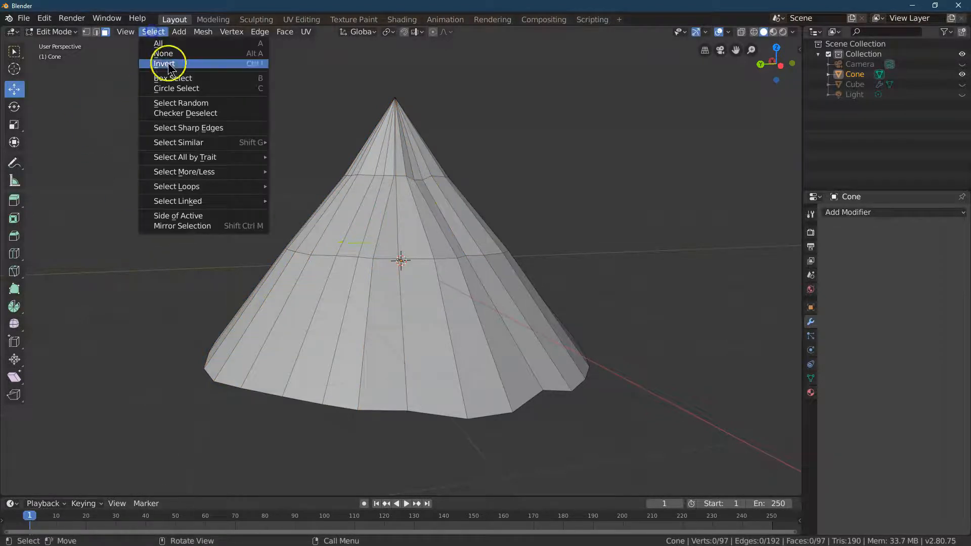
{"action": "left_click", "coordinate": [172, 103]}
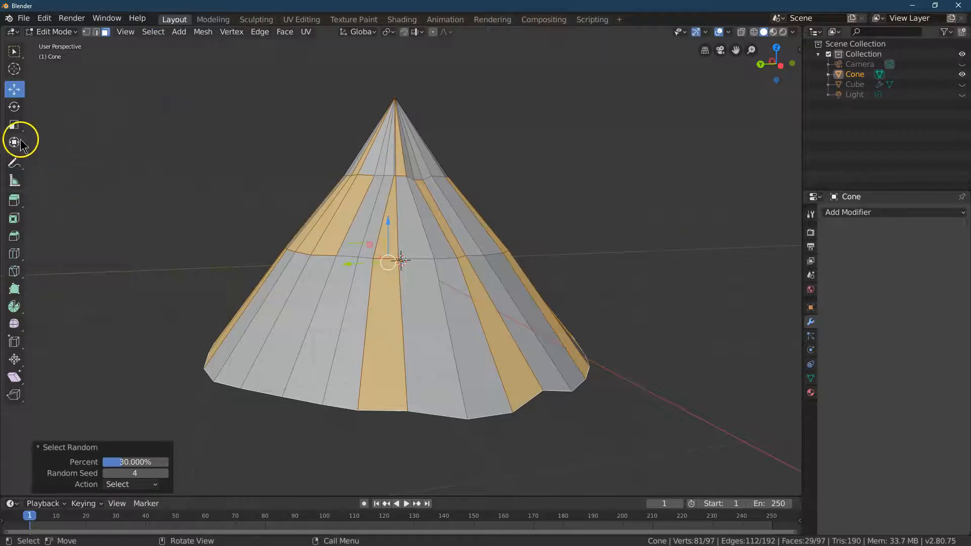
Step: Scale the newly selected faces to 1.08 along the global Y axis
{"action": "left_click", "coordinate": [14, 124]}
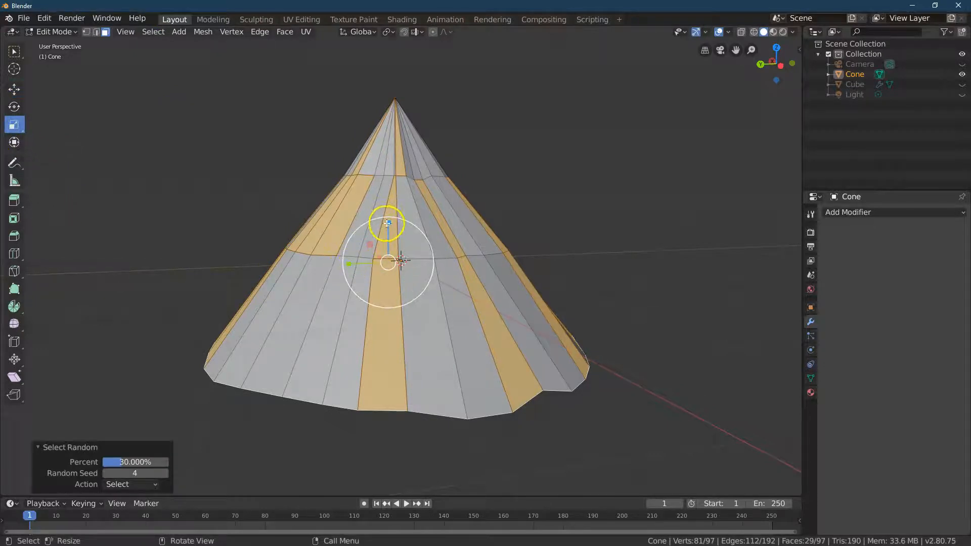
{"action": "left_click_drag", "start_coordinate": [352, 263], "coordinate": [349, 264]}
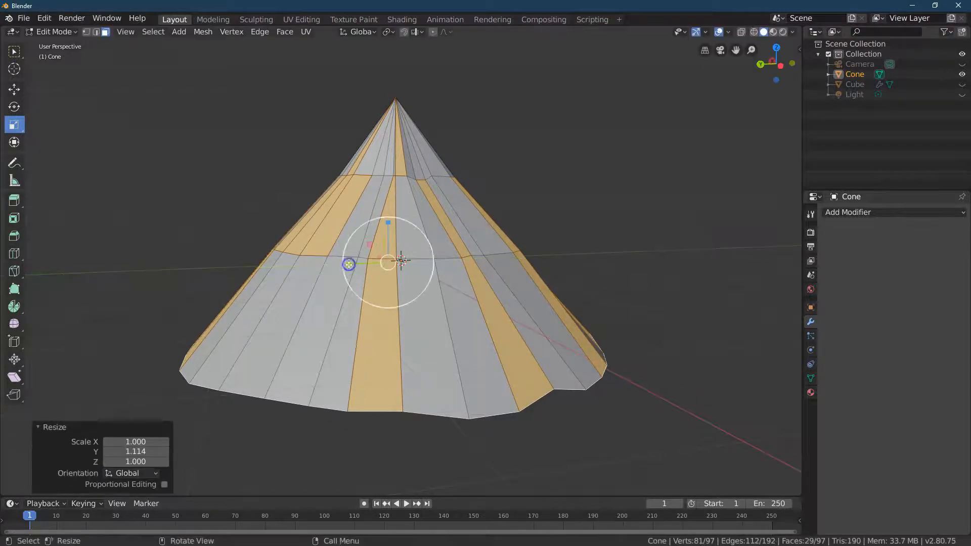
{"action": "left_click", "coordinate": [144, 451]}
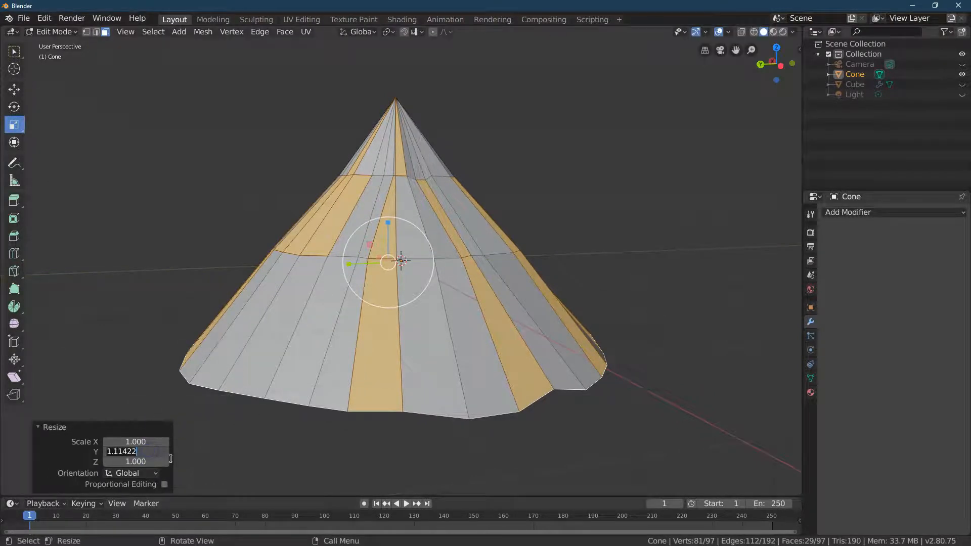
{"action": "type", "text": "1.08"}
{"action": "key", "text": "Return"}
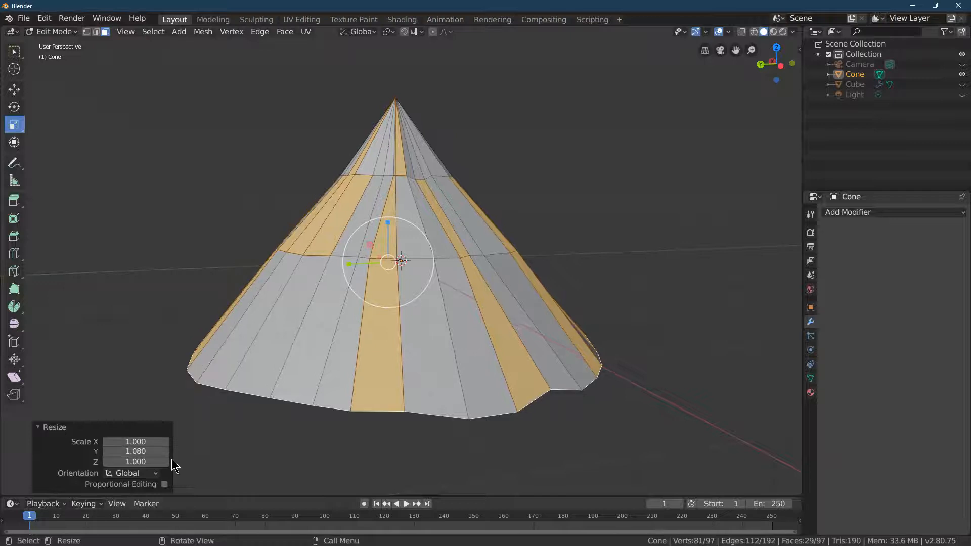
Step: Clear the face selection, switch to vertex selection and randomly select 15% of the cone's vertices
{"action": "left_click", "coordinate": [184, 186]}
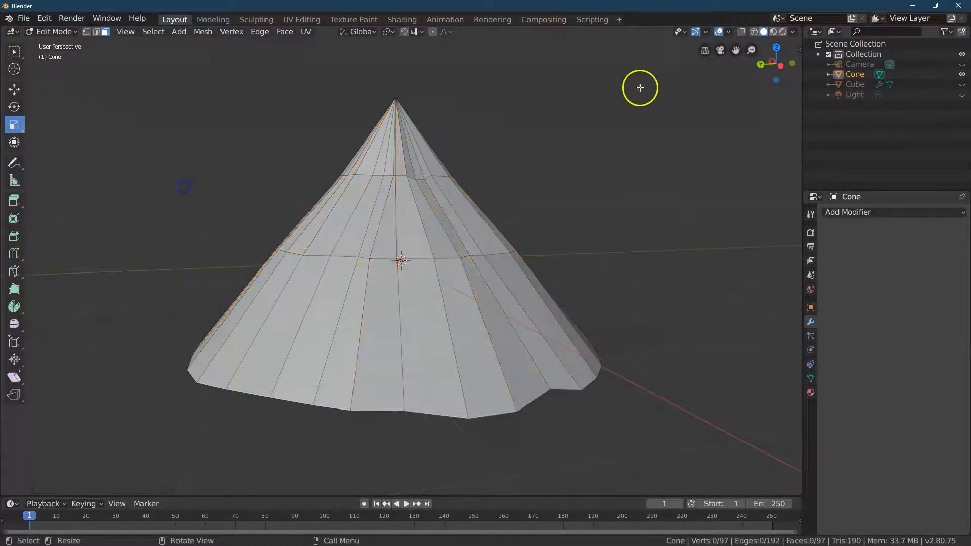
{"action": "left_click_drag", "start_coordinate": [764, 63], "coordinate": [473, 113]}
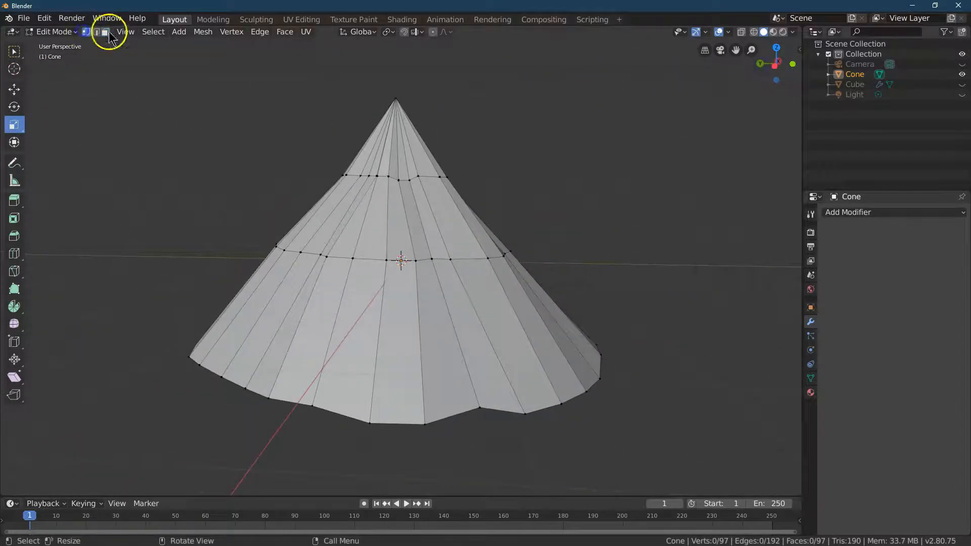
{"action": "left_click", "coordinate": [153, 32]}
{"action": "left_click", "coordinate": [200, 101]}
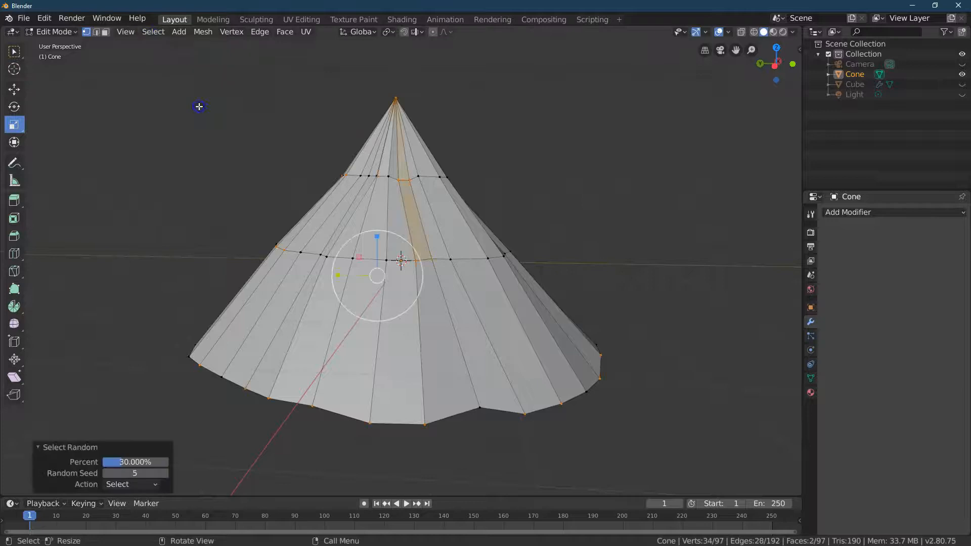
{"action": "left_click", "coordinate": [136, 462]}
{"action": "type", "text": "15"}
{"action": "key", "text": "Return"}
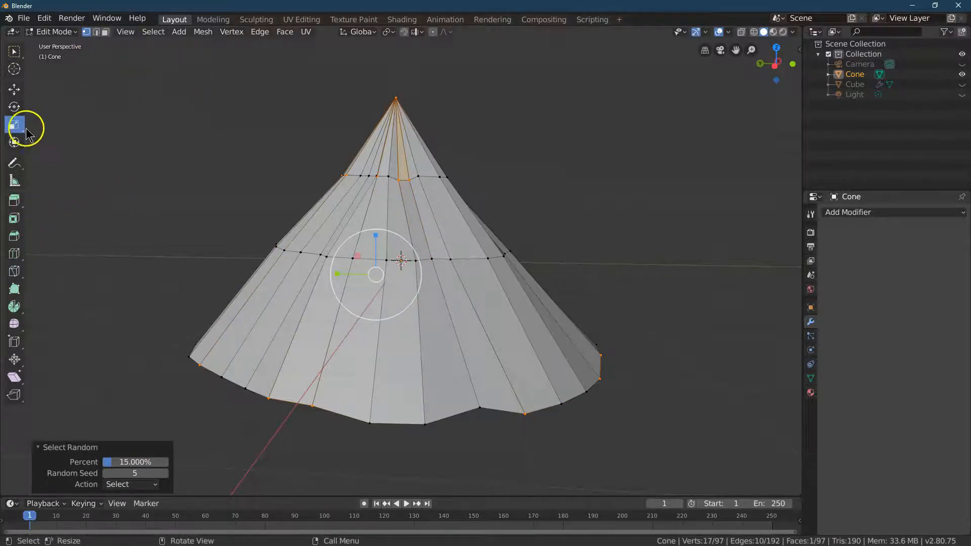
Step: Move the randomly selected vertices 0.05 m along X and 0.02 m along Z, with no Y offset
{"action": "left_click", "coordinate": [15, 90]}
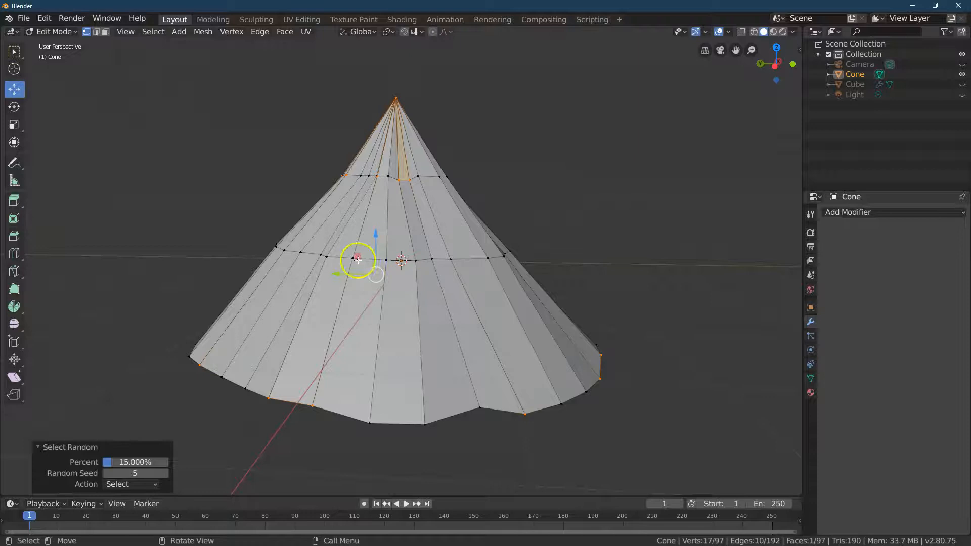
{"action": "left_click_drag", "start_coordinate": [769, 60], "coordinate": [371, 273]}
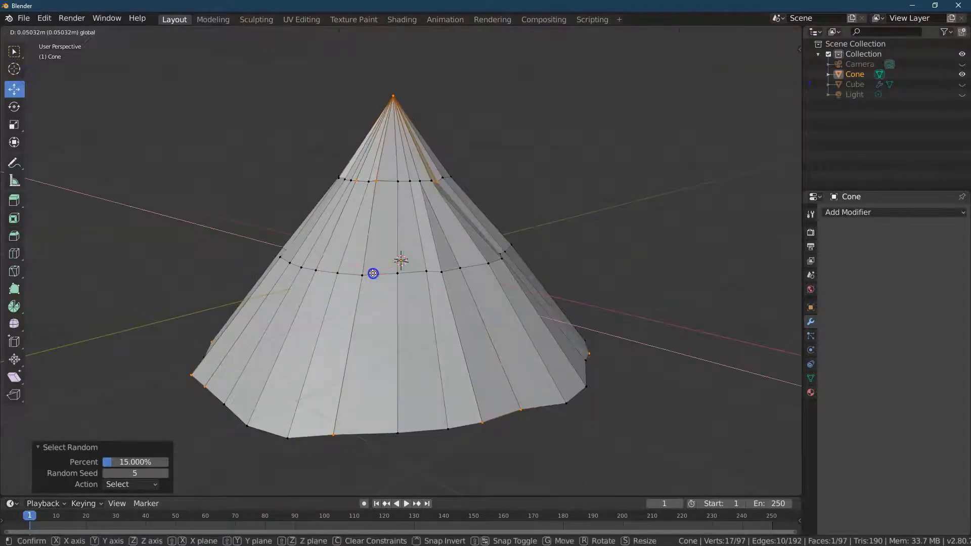
{"action": "left_click", "coordinate": [109, 442]}
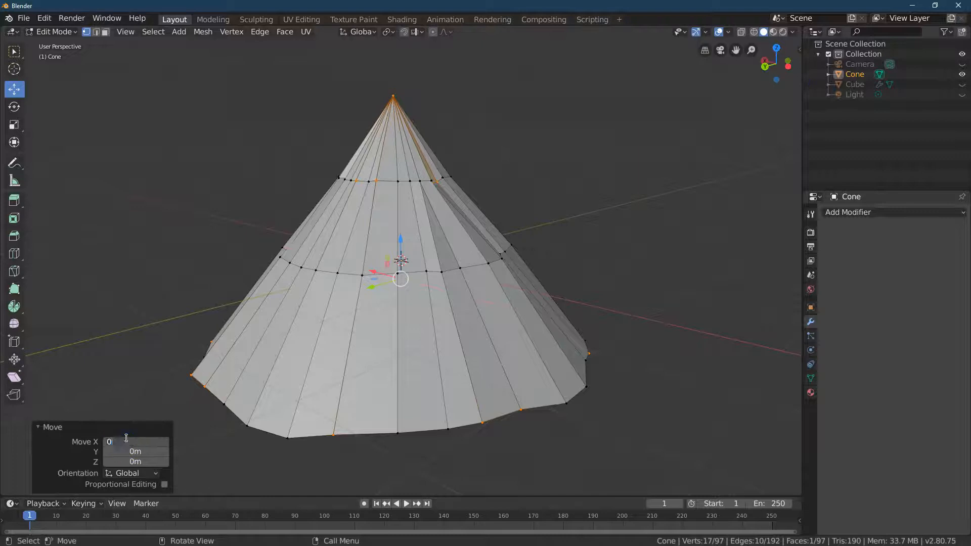
{"action": "type", "text": "0.05m"}
{"action": "left_click", "coordinate": [113, 452]}
{"action": "left_click", "coordinate": [124, 454]}
{"action": "key", "text": "Return"}
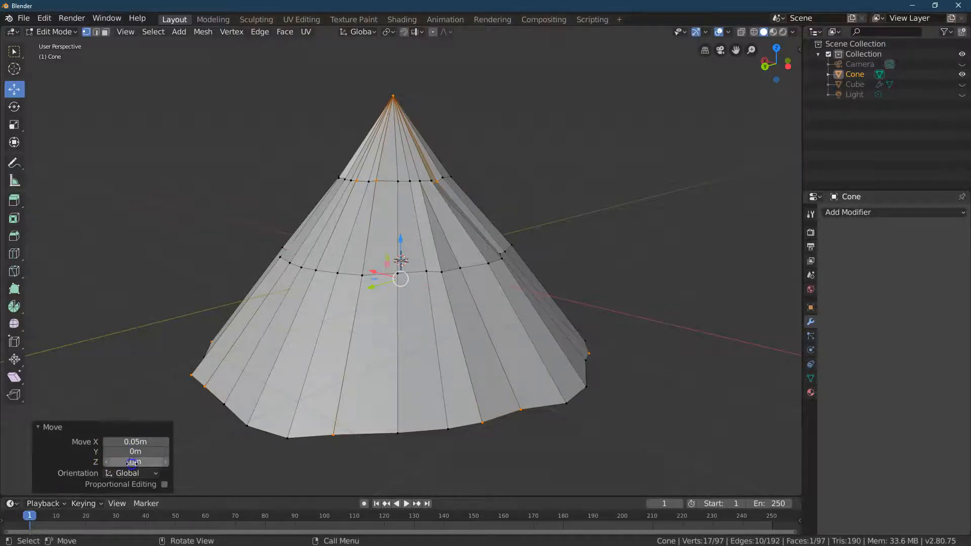
{"action": "left_click", "coordinate": [131, 463]}
{"action": "type", "text": "0.05"}
{"action": "key", "text": "Return"}
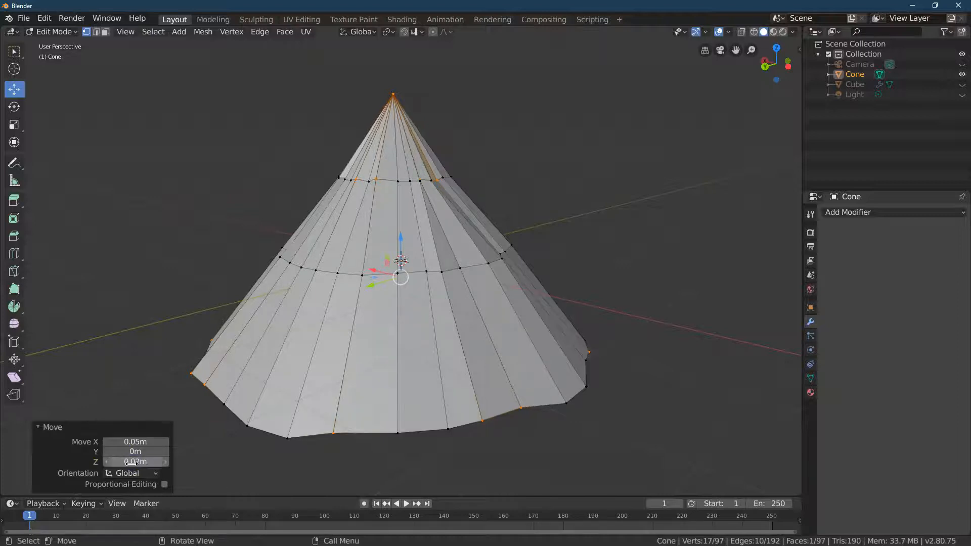
Step: Clear the vertex selection and return the cone to Object Mode
{"action": "left_click", "coordinate": [117, 332]}
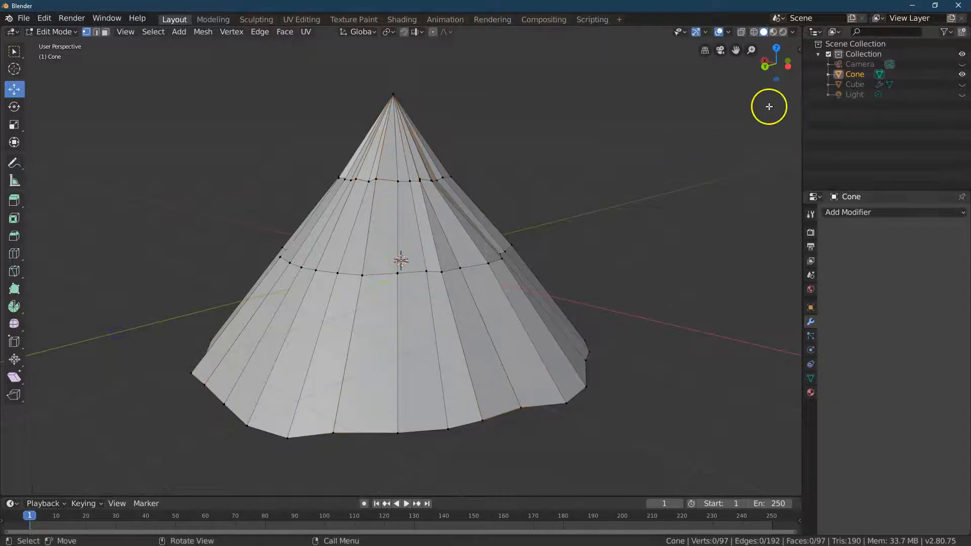
{"action": "left_click_drag", "start_coordinate": [769, 69], "coordinate": [309, 91]}
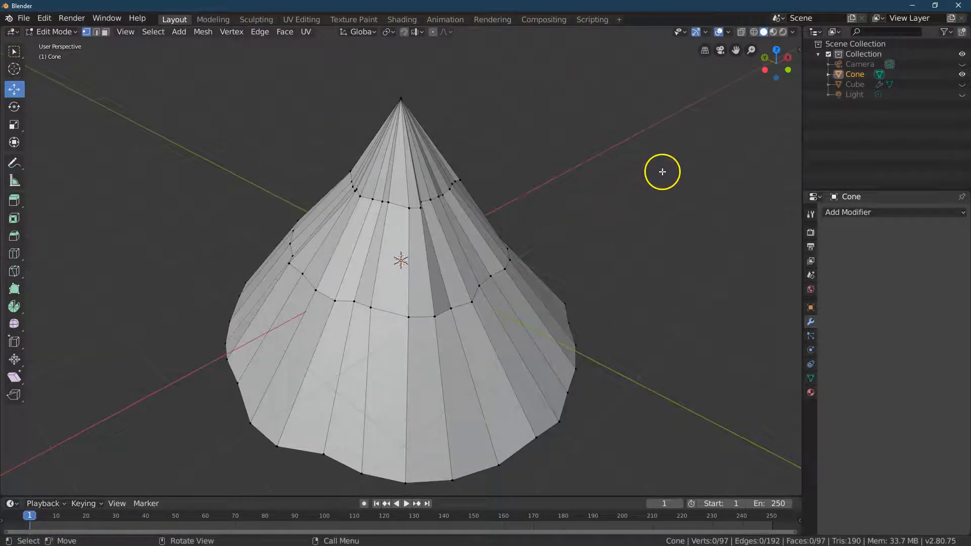
{"action": "left_click", "coordinate": [72, 32]}
{"action": "left_click", "coordinate": [74, 42]}
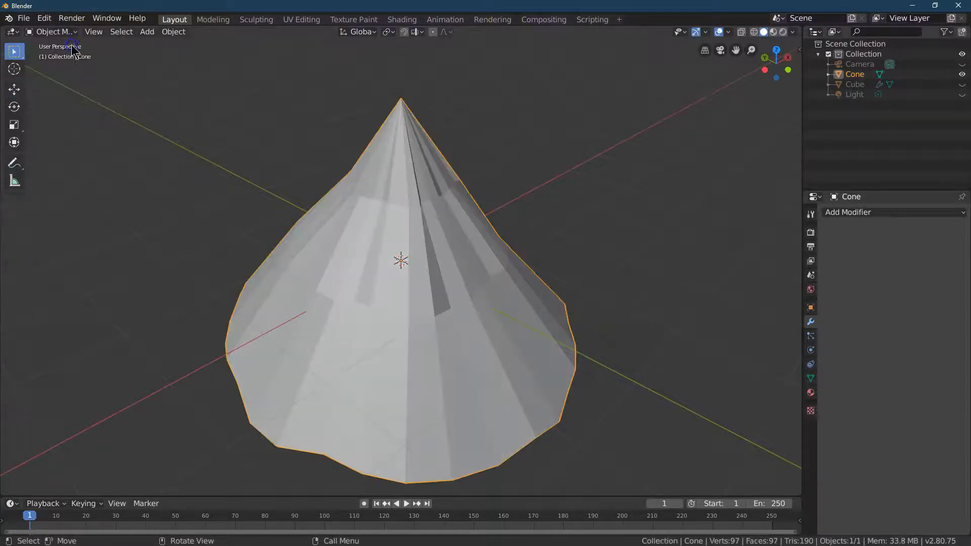
Step: Unhide the Cube ground object and view it together with the cone
{"action": "left_click_drag", "start_coordinate": [778, 60], "coordinate": [791, 72]}
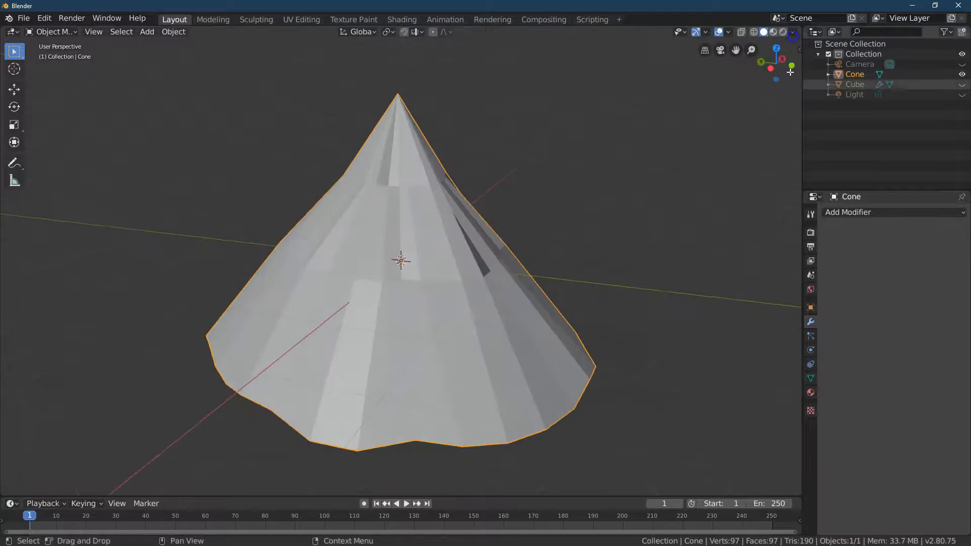
{"action": "left_click", "coordinate": [963, 84]}
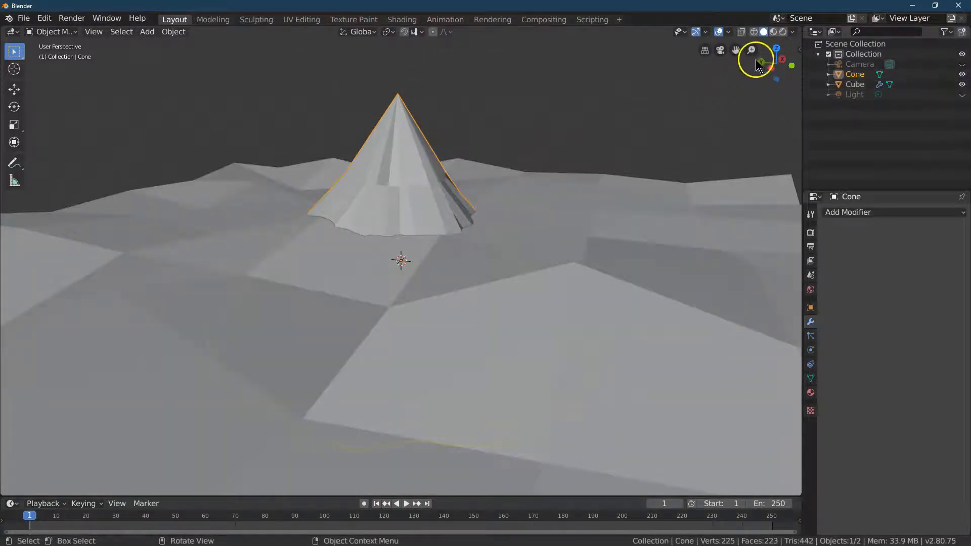
{"action": "left_click_drag", "start_coordinate": [752, 51], "coordinate": [759, 249]}
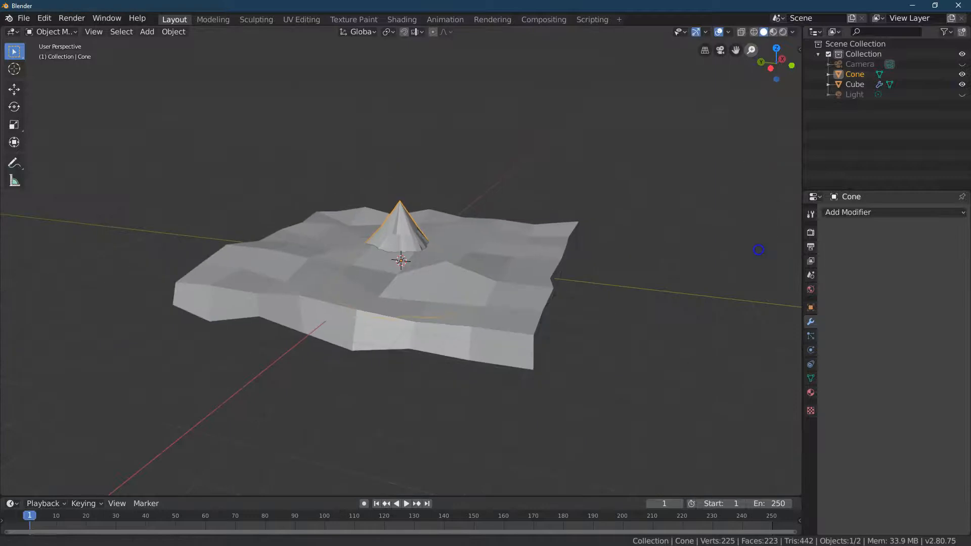
Step: Raise the cone 1.5 m along the global Z axis so it stands on the ground
{"action": "left_click", "coordinate": [21, 89]}
{"action": "left_click_drag", "start_coordinate": [400, 226], "coordinate": [400, 172]}
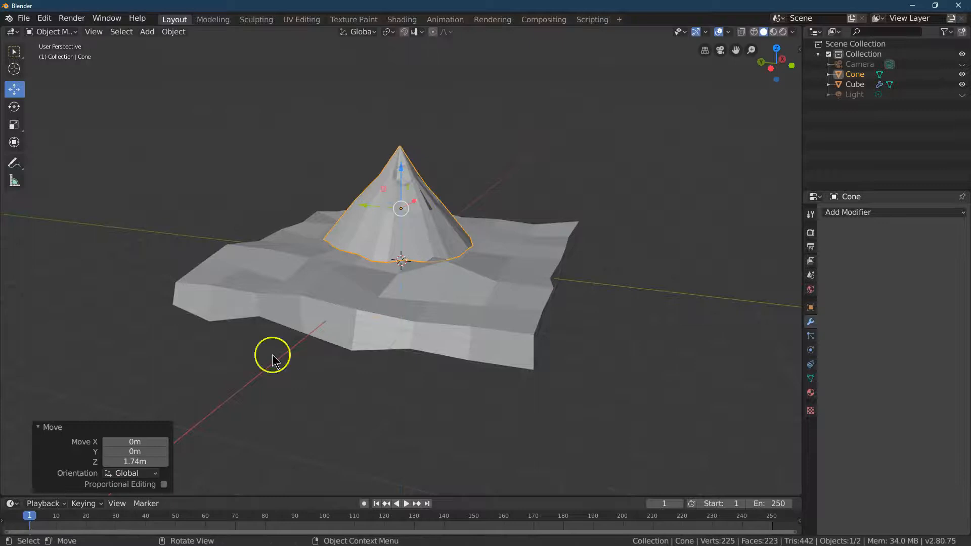
{"action": "left_click", "coordinate": [147, 460]}
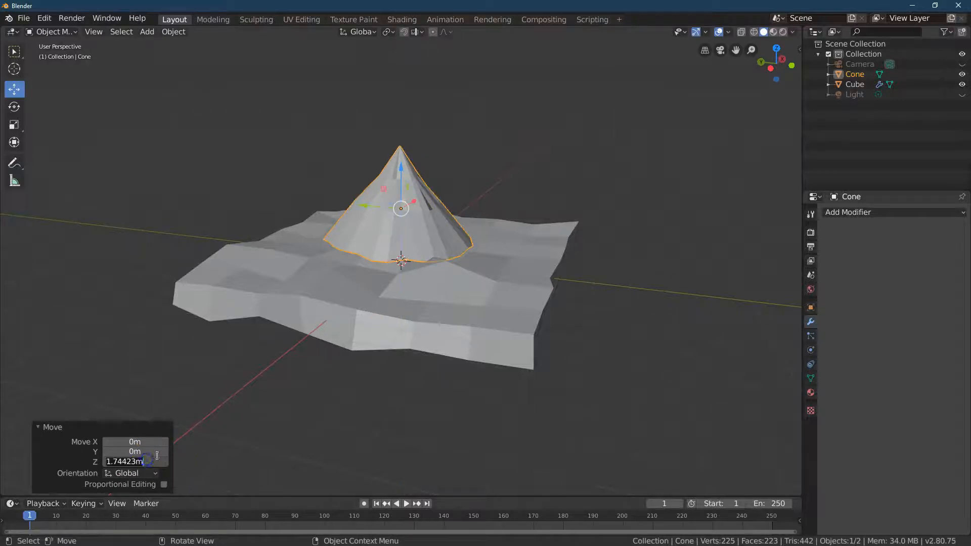
{"action": "type", "text": "1.5"}
{"action": "key", "text": "Return"}
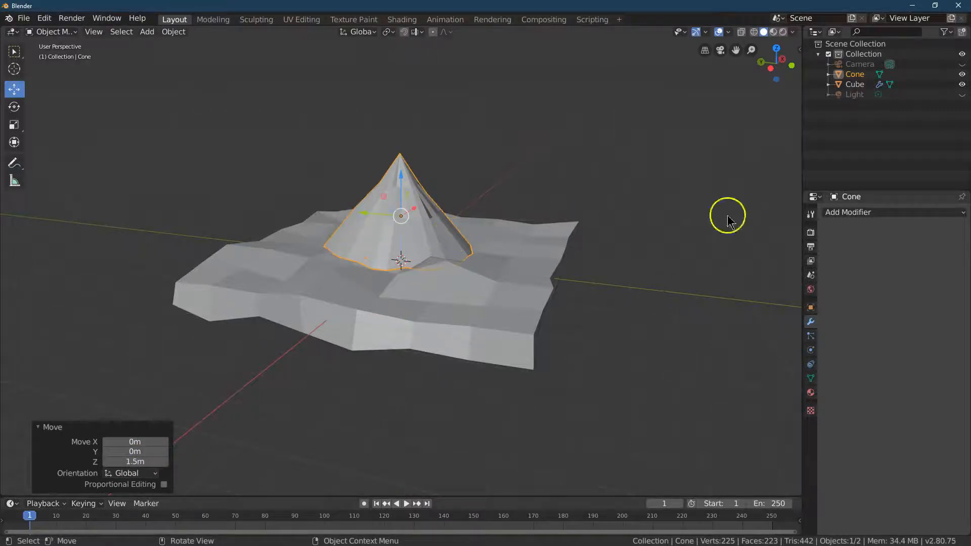
Step: Move the cone toward a back corner of the ground and set its location to X -2 m and Y 2 m
{"action": "left_click", "coordinate": [809, 307]}
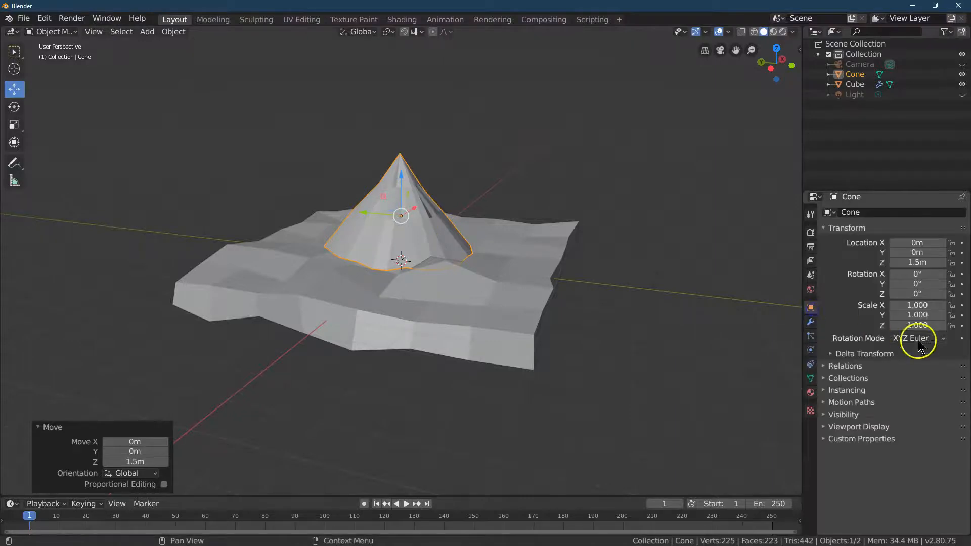
{"action": "mouse_move", "coordinate": [763, 61]}
{"action": "left_mouse_down"}
{"action": "mouse_move", "coordinate": [137, 85]}
{"action": "mouse_move", "coordinate": [218, 117]}
{"action": "mouse_move", "coordinate": [758, 67]}
{"action": "left_mouse_up"}
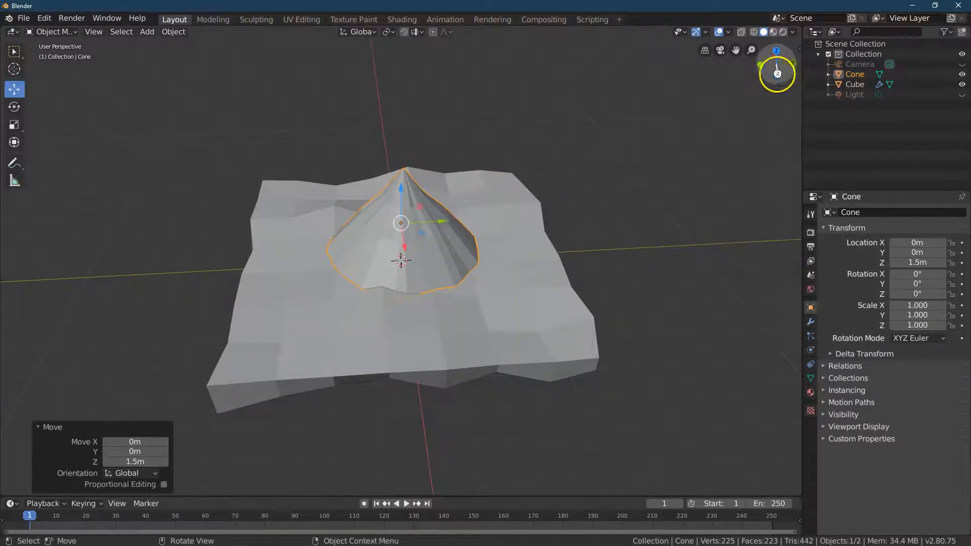
{"action": "left_click", "coordinate": [778, 75]}
{"action": "left_click_drag", "start_coordinate": [777, 75], "coordinate": [784, 150]}
{"action": "left_click_drag", "start_coordinate": [432, 235], "coordinate": [512, 229]}
{"action": "left_click_drag", "start_coordinate": [484, 273], "coordinate": [495, 208]}
{"action": "left_click_drag", "start_coordinate": [505, 171], "coordinate": [495, 180]}
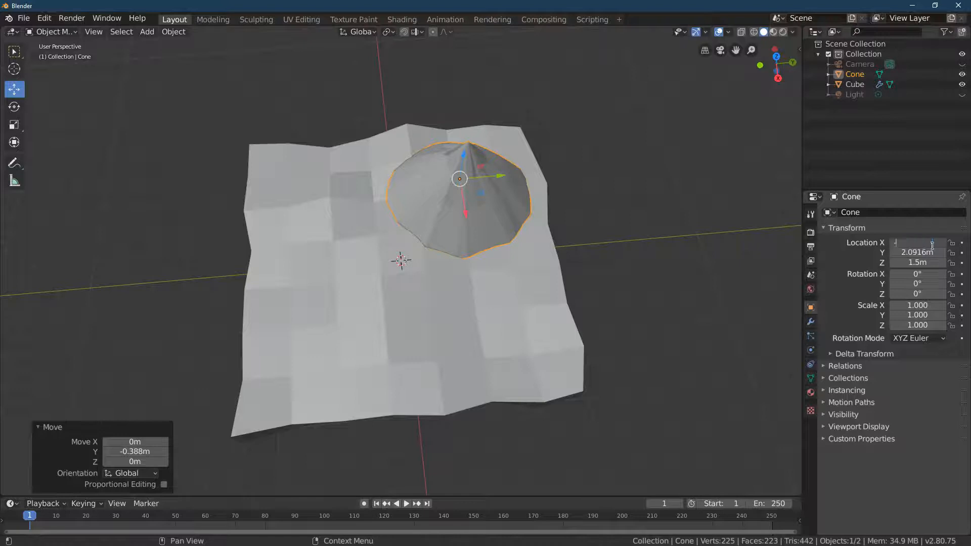
{"action": "type", "text": "2m"}
{"action": "key", "text": "Return"}
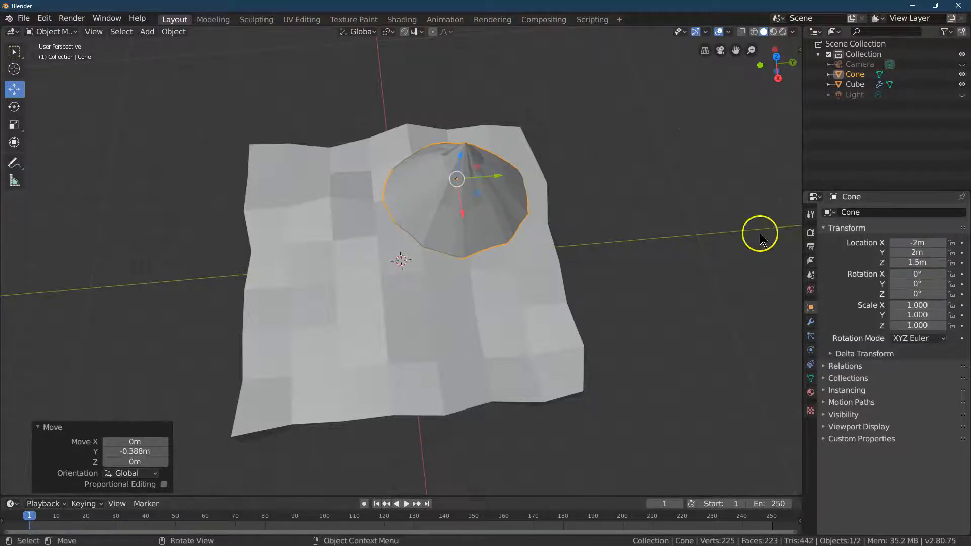
Step: Lower the mountain cone into the ground by setting its Z location to 1.3 m
{"action": "left_click_drag", "start_coordinate": [796, 59], "coordinate": [617, 464]}
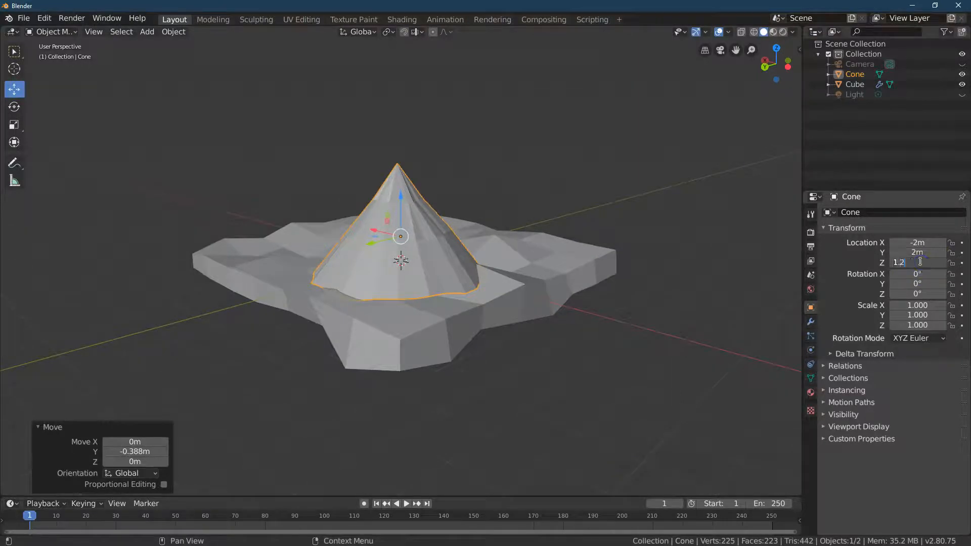
{"action": "key", "text": "Return"}
{"action": "left_click", "coordinate": [917, 263]}
{"action": "type", "text": "1.3"}
{"action": "key", "text": "Return"}
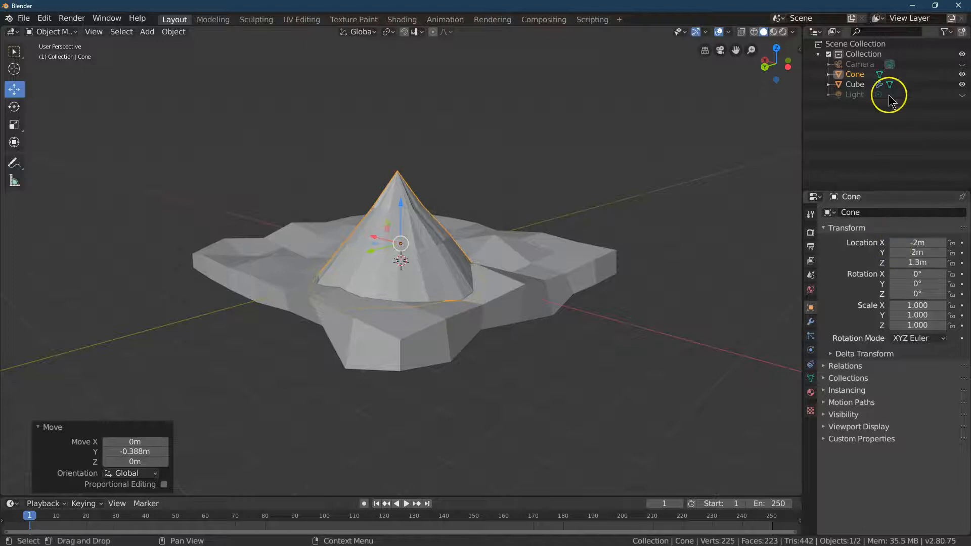
Step: Scale the mountain cone to 1.1 on the X, Y and Z axes and deselect it
{"action": "left_click_drag", "start_coordinate": [765, 61], "coordinate": [172, 79]}
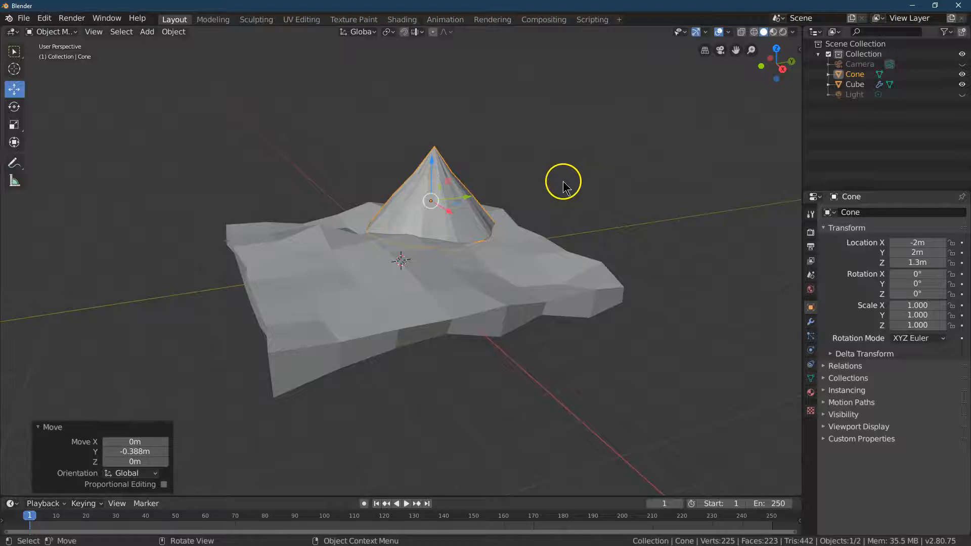
{"action": "left_click", "coordinate": [14, 124]}
{"action": "left_click_drag", "start_coordinate": [432, 161], "coordinate": [431, 153]}
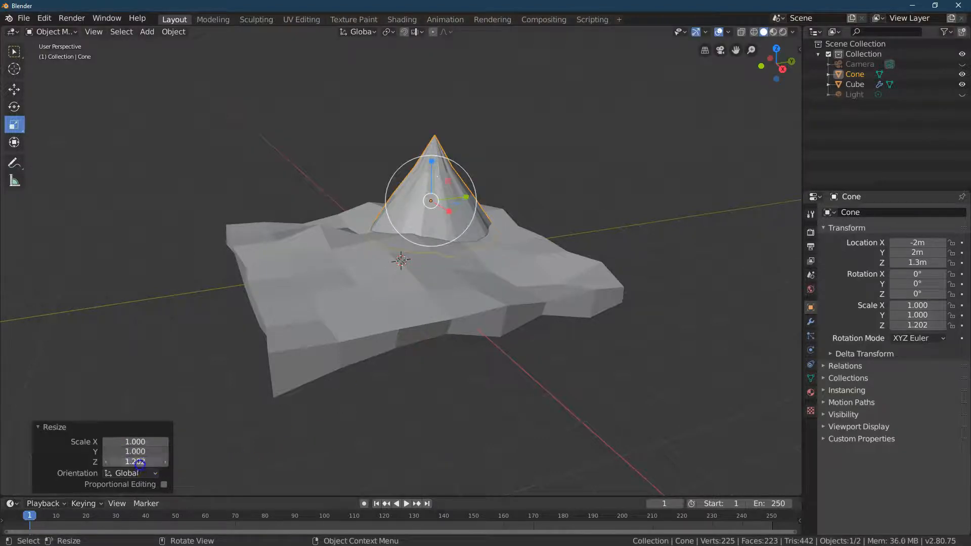
{"action": "left_click", "coordinate": [129, 441]}
{"action": "key", "text": "Tab"}
{"action": "type", "text": "1.1"}
{"action": "key", "text": "Tab"}
{"action": "type", "text": "1.1"}
{"action": "key", "text": "Return"}
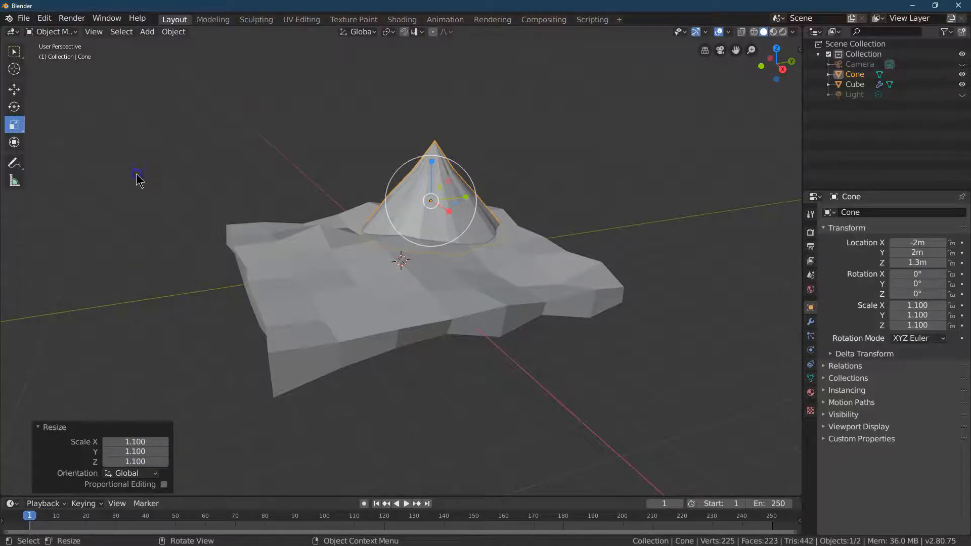
{"action": "left_click", "coordinate": [286, 214]}
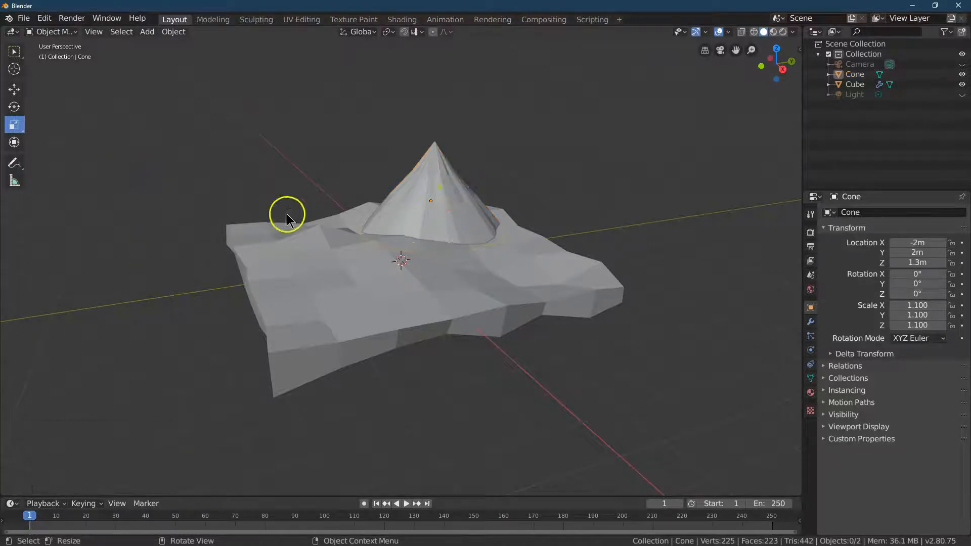
Step: Hide the Cube ground and the Cone mountain, leaving the viewport empty
{"action": "left_click", "coordinate": [962, 84]}
{"action": "left_click", "coordinate": [962, 64]}
{"action": "left_click", "coordinate": [962, 64]}
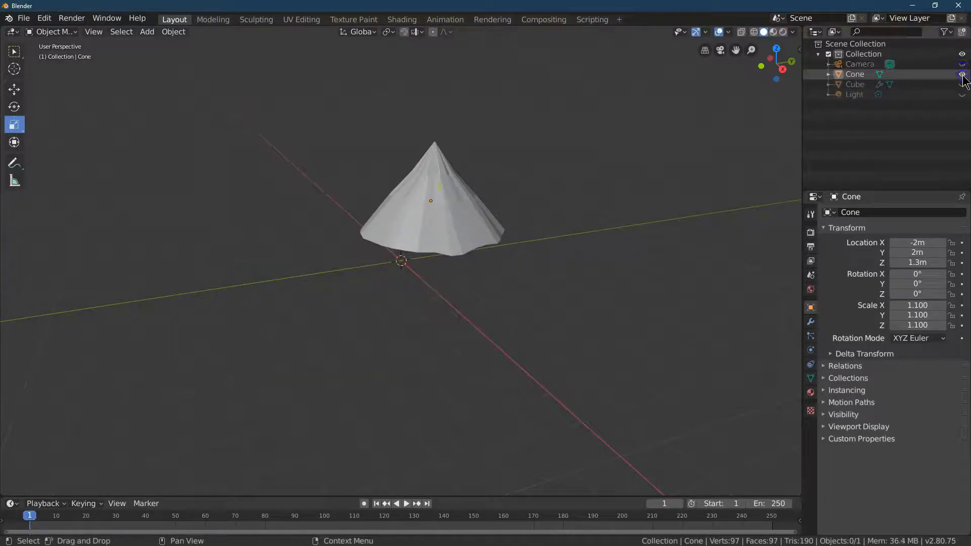
{"action": "left_click", "coordinate": [963, 73]}
Step: Add a new 16-vertex cone mesh with a 1 m base radius and 2 m depth at the world origin
{"action": "left_click", "coordinate": [147, 31]}
{"action": "mouse_move", "coordinate": [217, 42]}
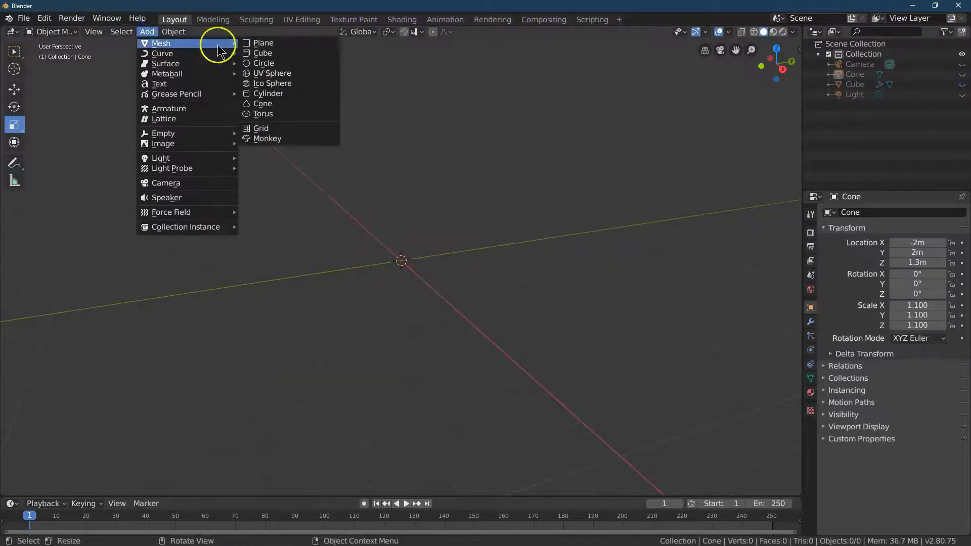
{"action": "left_click", "coordinate": [298, 103]}
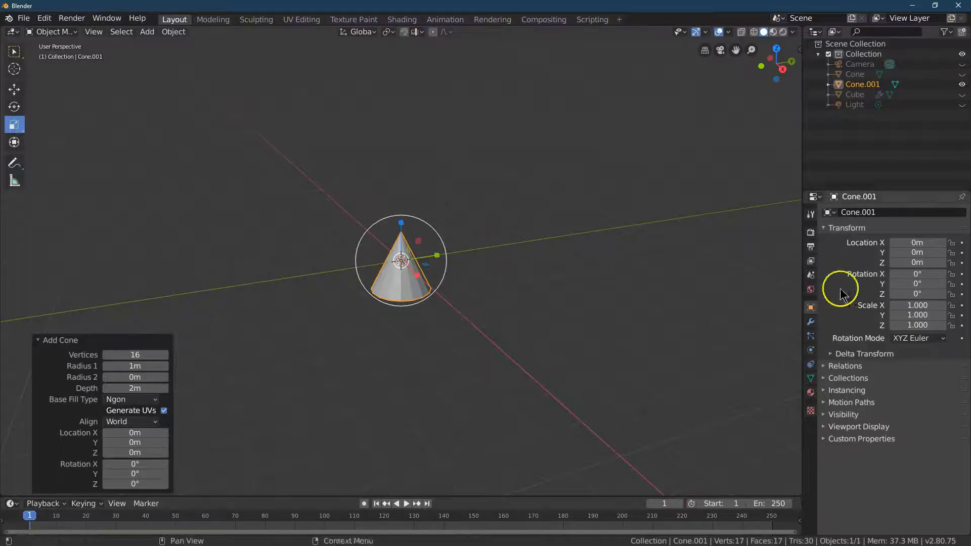
Step: Flatten the new cone by setting its Z scale to 0.7
{"action": "left_click", "coordinate": [918, 325]}
{"action": "type", "text": "1.0"}
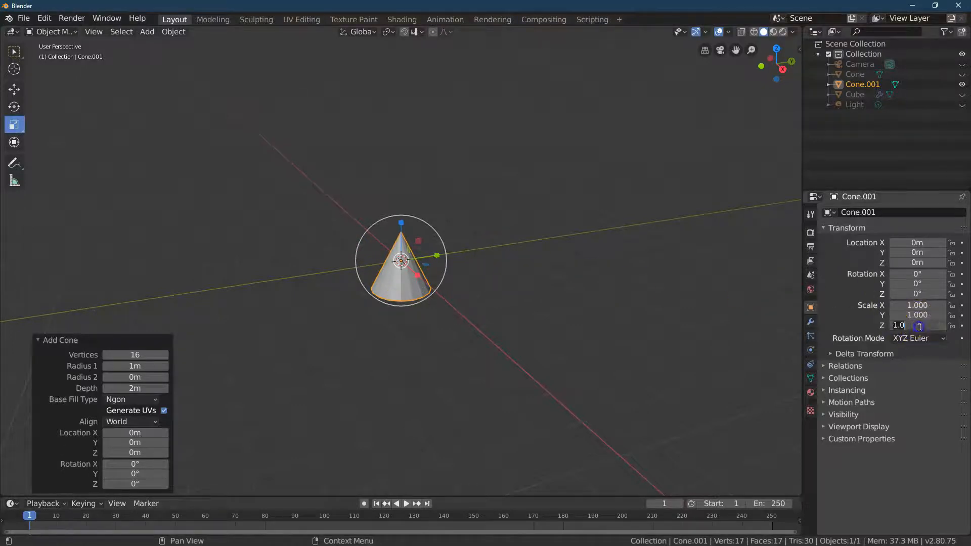
{"action": "type", "text": ".6"}
{"action": "key", "text": "Return"}
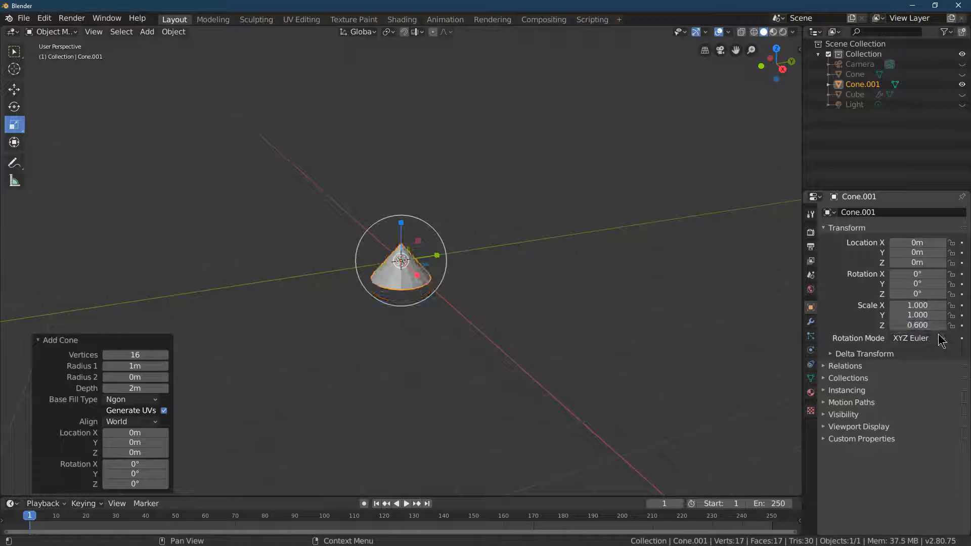
{"action": "left_click", "coordinate": [924, 326]}
{"action": "type", "text": ".7"}
{"action": "key", "text": "Return"}
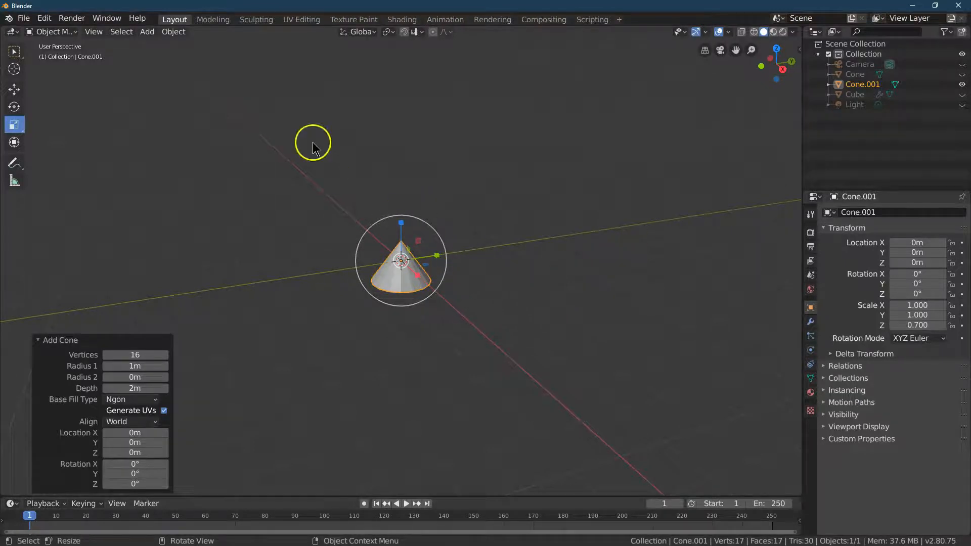
Step: Duplicate the flattened cone and offset the copy by 0 m in X, 0 m in Y and 1 m in Z
{"action": "left_click", "coordinate": [168, 32]}
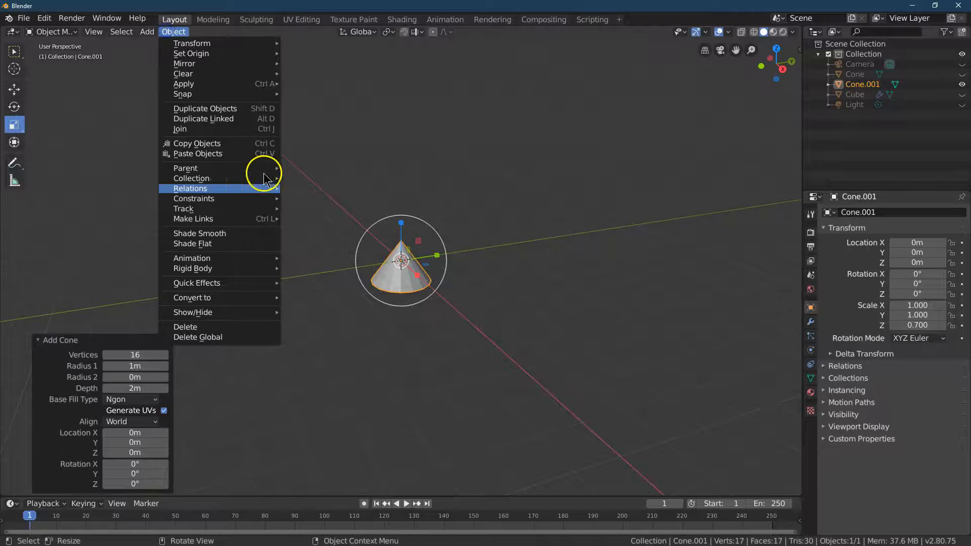
{"action": "left_click", "coordinate": [244, 108]}
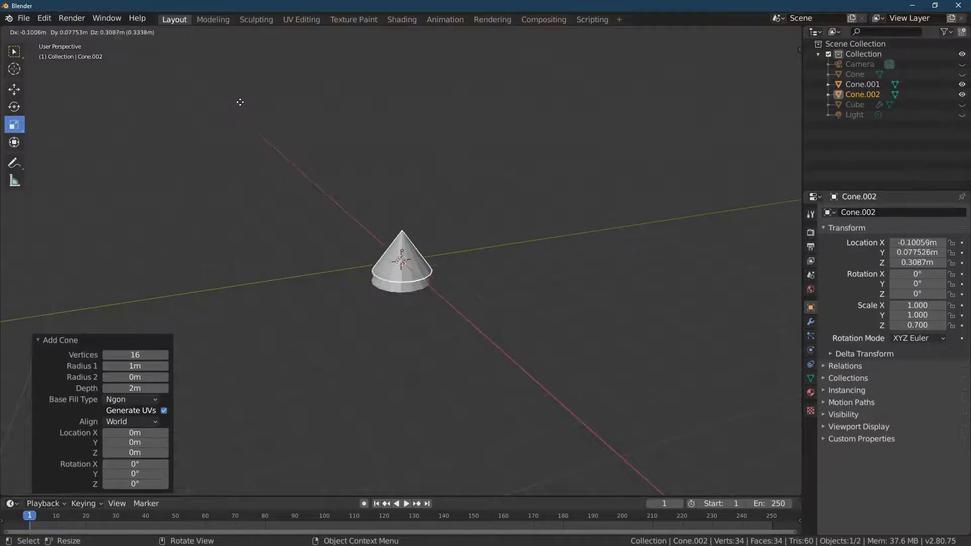
{"action": "left_click", "coordinate": [238, 82]}
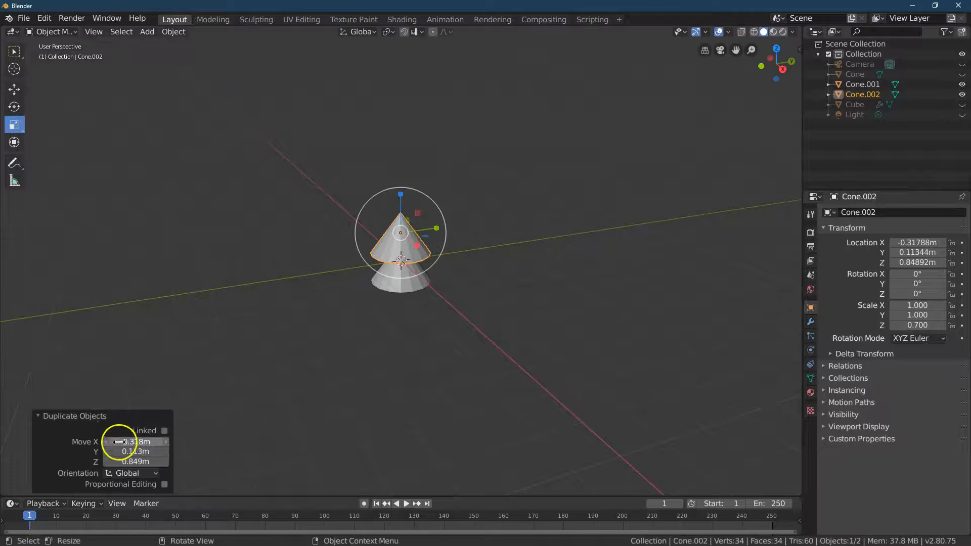
{"action": "left_click", "coordinate": [142, 441]}
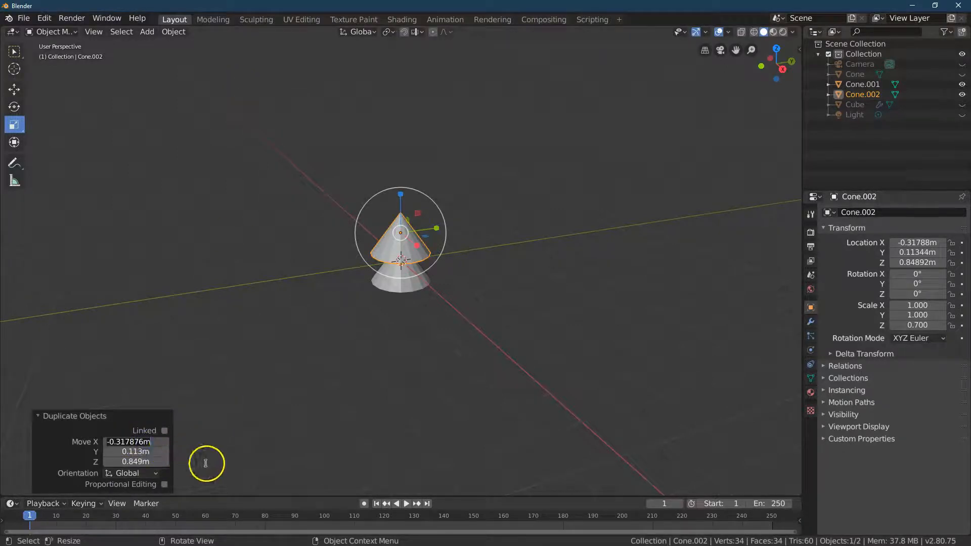
{"action": "type", "text": "0"}
{"action": "key", "text": "Return"}
{"action": "left_click", "coordinate": [144, 451]}
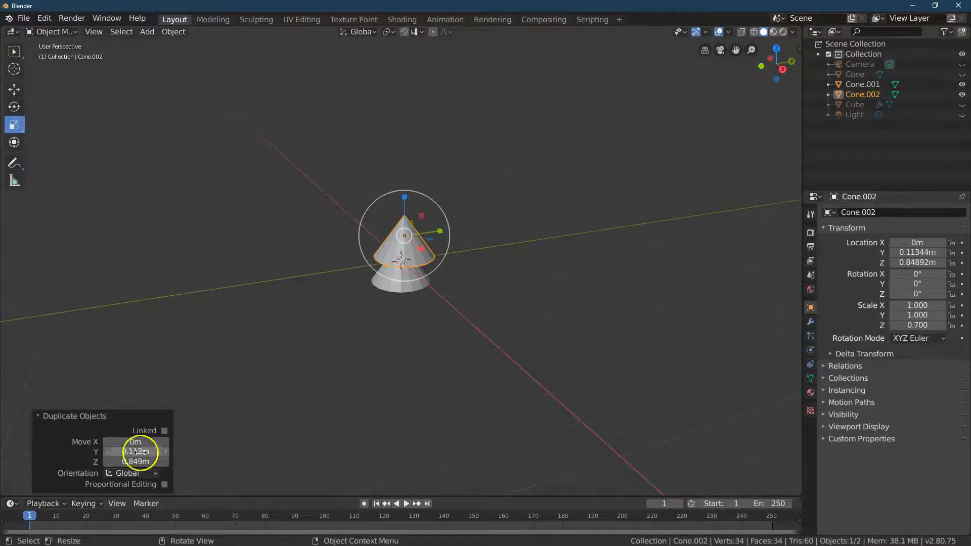
{"action": "type", "text": "0"}
{"action": "key", "text": "Return"}
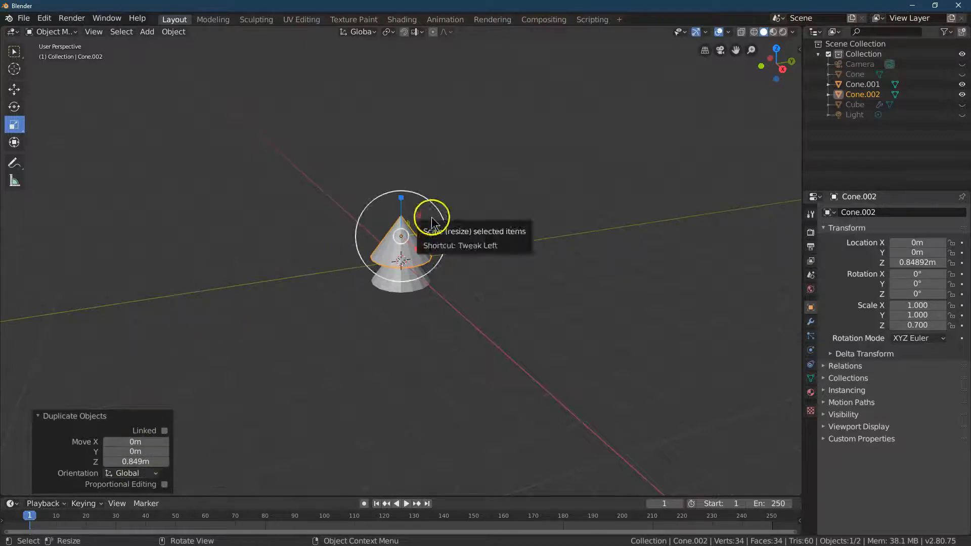
{"action": "left_click", "coordinate": [138, 462]}
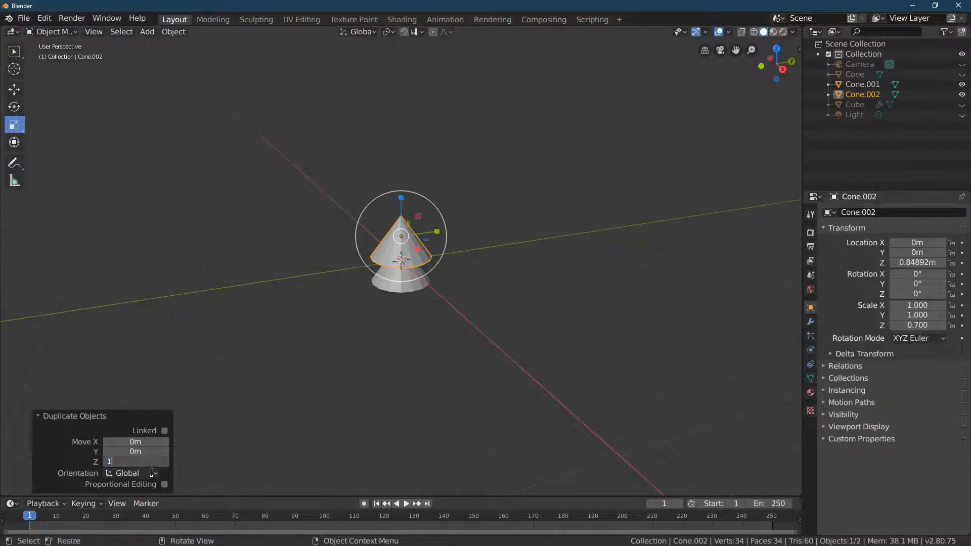
{"action": "type", "text": "1"}
{"action": "key", "text": "Return"}
Step: In the right orthographic view, scale the upper cone to X 0.8, Y 0.8 and Z 0.85, then deselect it
{"action": "left_click", "coordinate": [782, 68]}
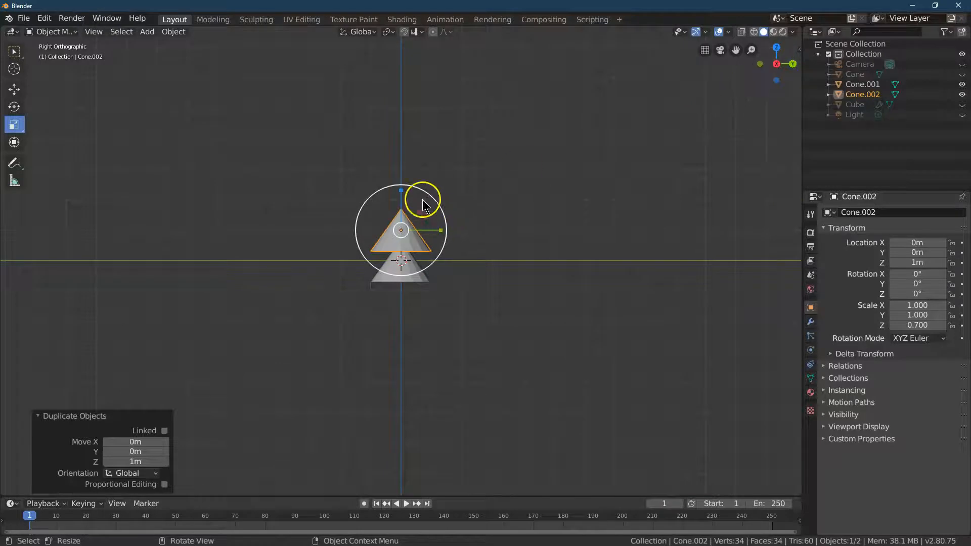
{"action": "left_click_drag", "start_coordinate": [403, 192], "coordinate": [403, 181]}
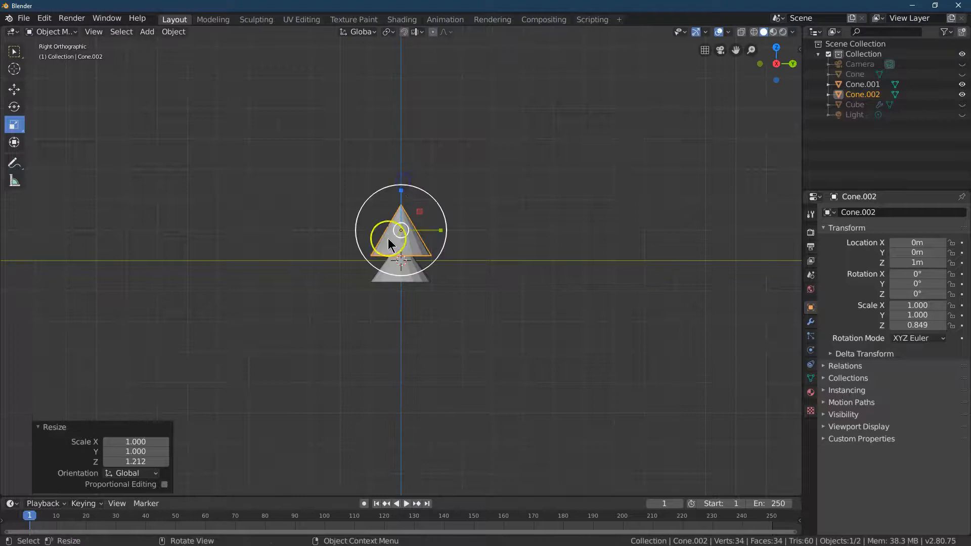
{"action": "left_click_drag", "start_coordinate": [440, 231], "coordinate": [434, 229]}
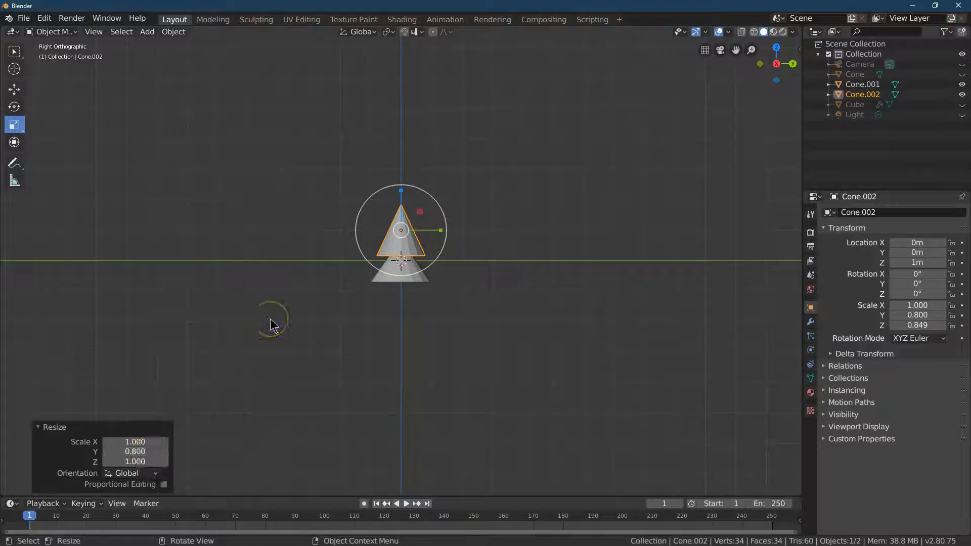
{"action": "double_click", "coordinate": [921, 325]}
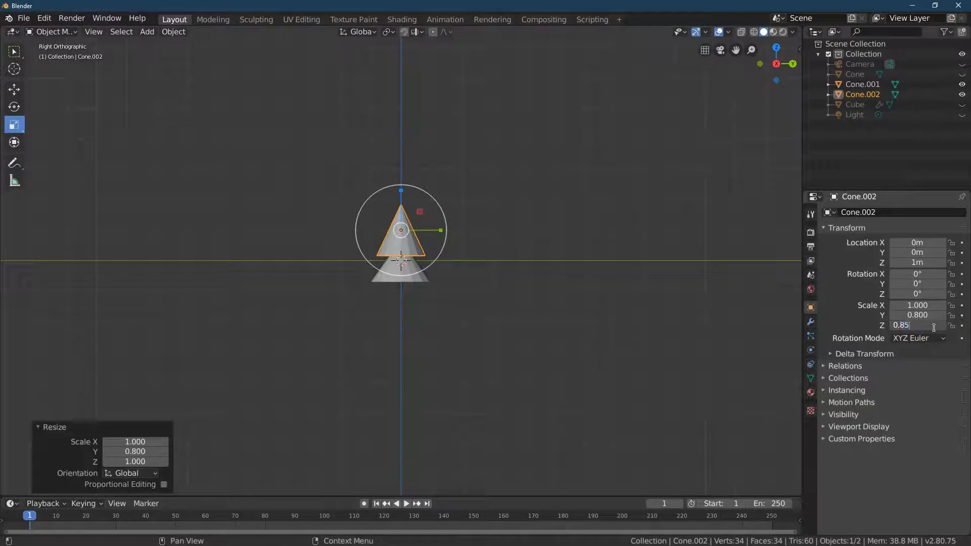
{"action": "double_click", "coordinate": [918, 306]}
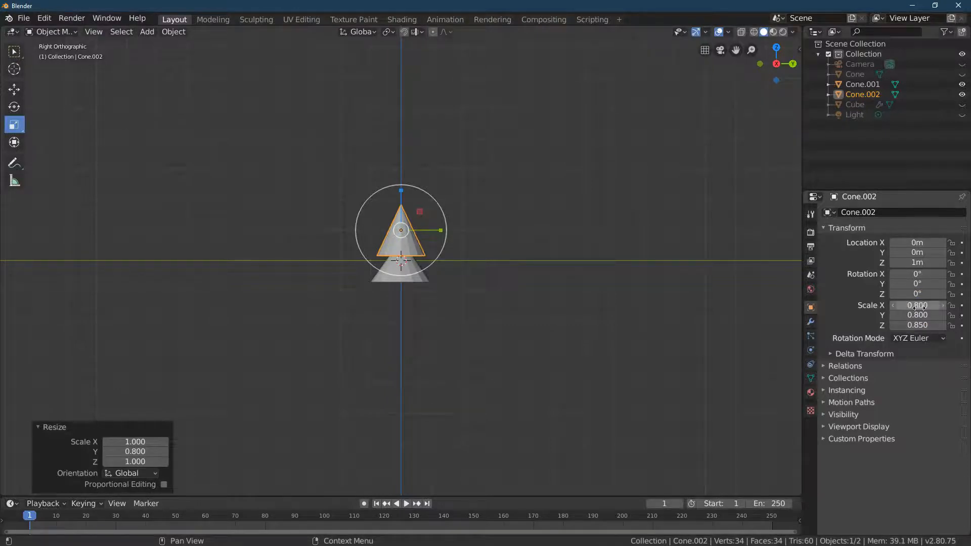
{"action": "left_click", "coordinate": [551, 286]}
Step: Duplicate the lower cone at the origin and offset the copy by -1 m along the global Z axis
{"action": "left_click", "coordinate": [413, 278]}
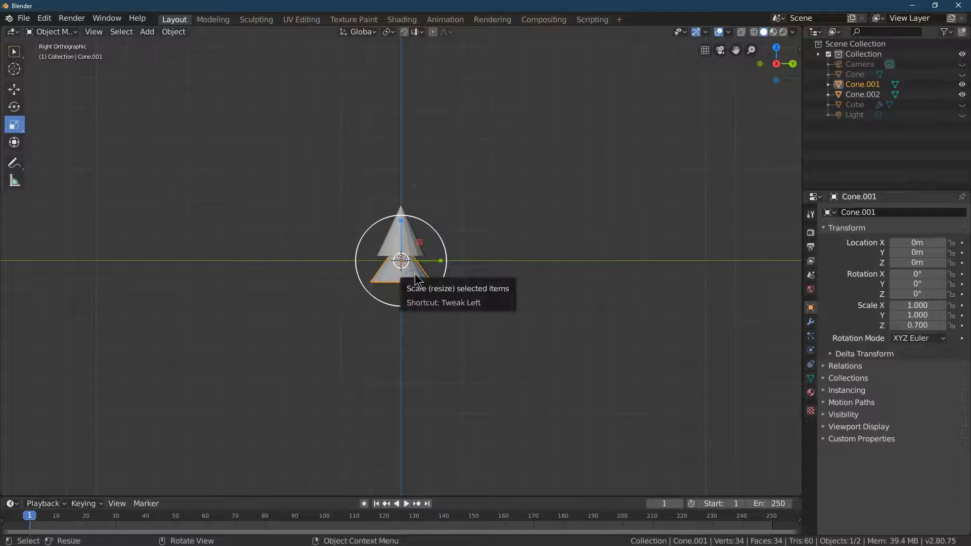
{"action": "left_click", "coordinate": [172, 31]}
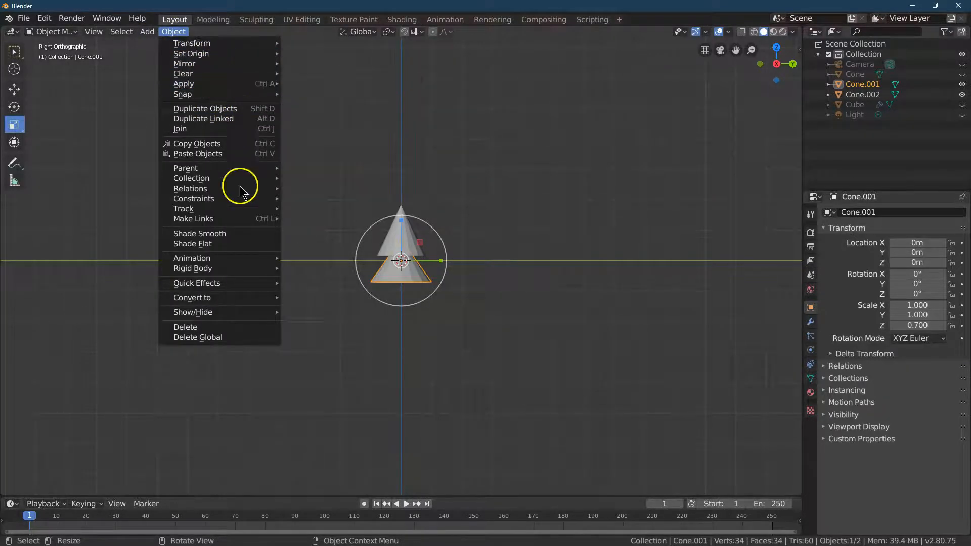
{"action": "left_click", "coordinate": [253, 109]}
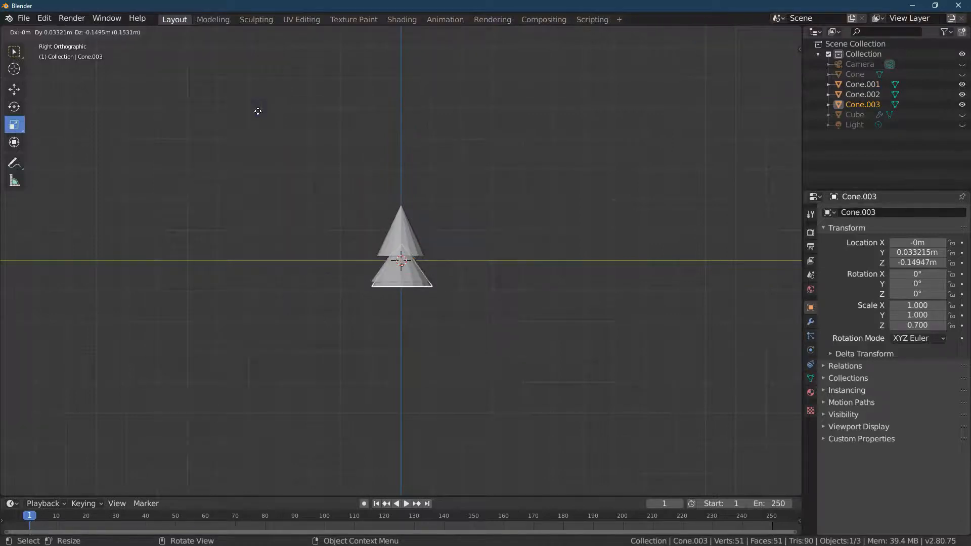
{"action": "key", "text": "z"}
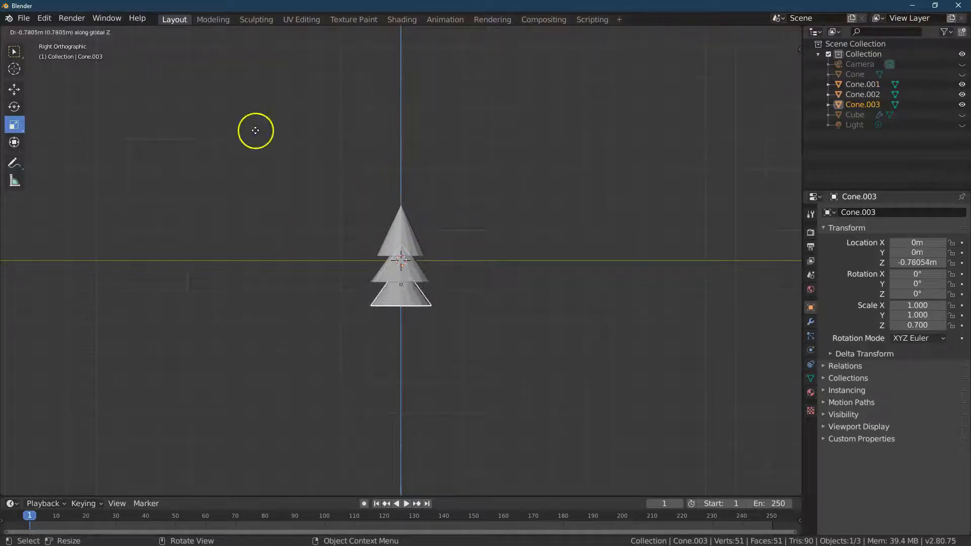
{"action": "left_click", "coordinate": [254, 139]}
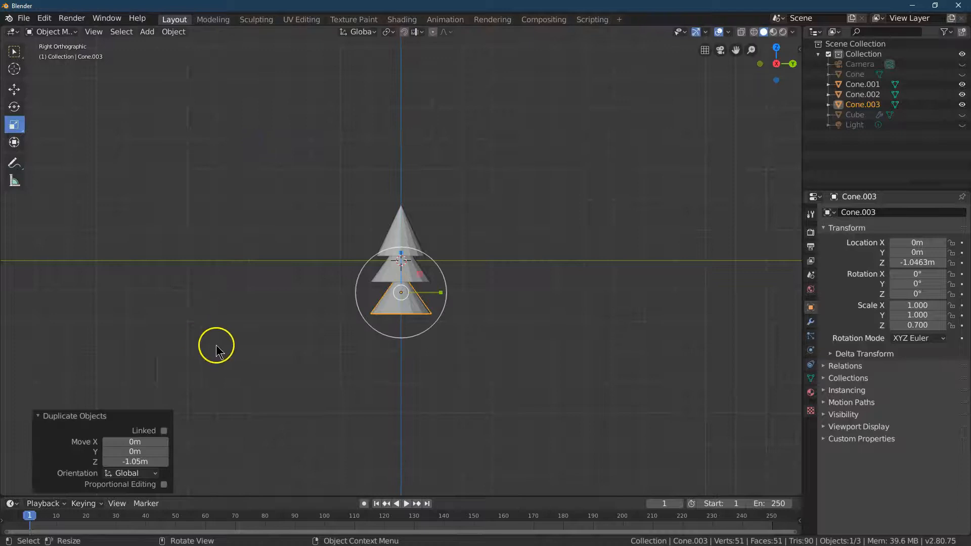
{"action": "left_click", "coordinate": [135, 461]}
{"action": "key", "text": "Return"}
{"action": "left_click", "coordinate": [196, 411]}
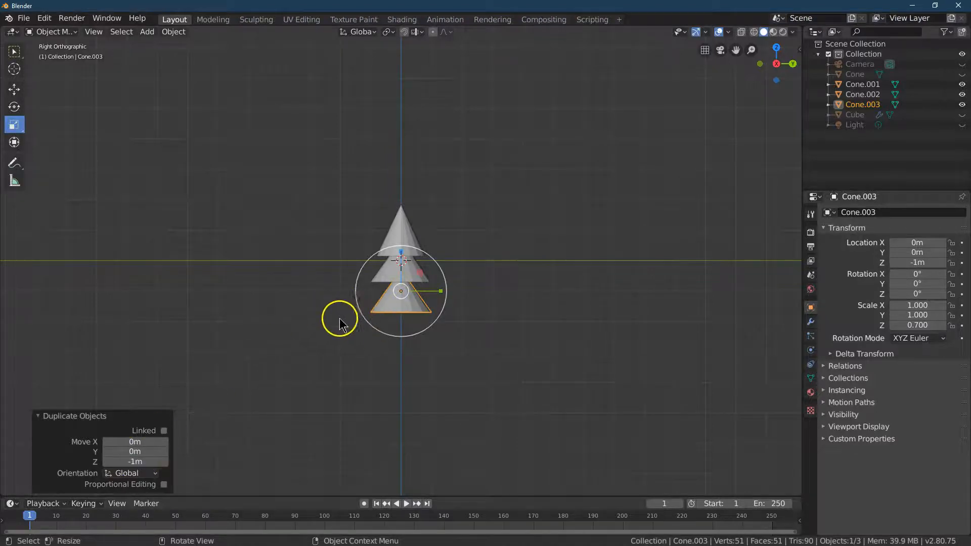
Step: Enlarge the bottom cone by a factor of 1.5 on the X, Y and Z axes
{"action": "left_click_drag", "start_coordinate": [434, 319], "coordinate": [454, 337]}
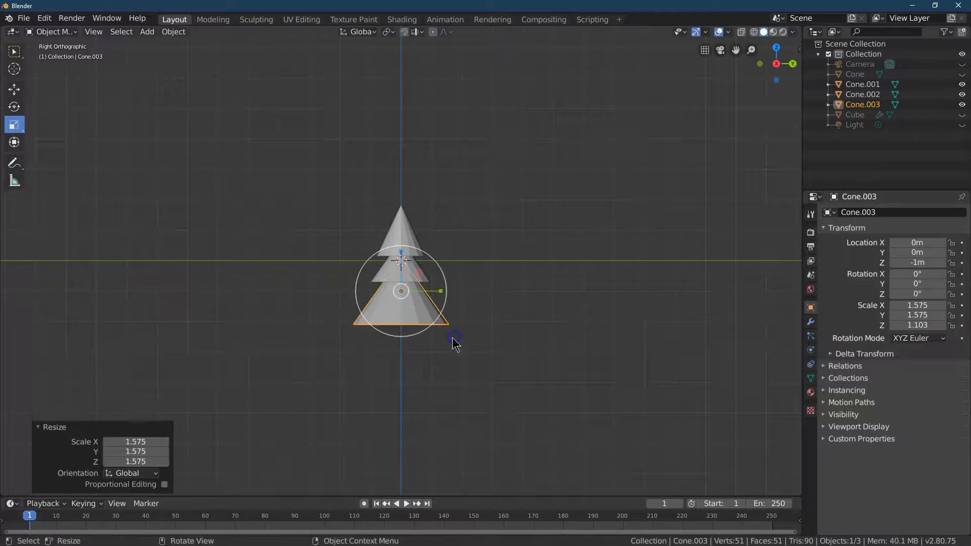
{"action": "left_click", "coordinate": [141, 443]}
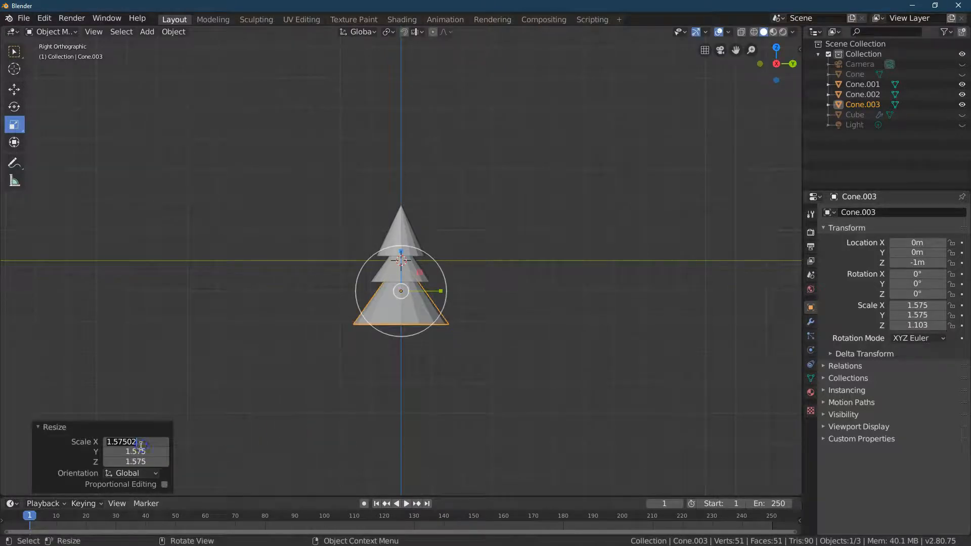
{"action": "key", "text": "Tab"}
{"action": "type", "text": "1.5"}
{"action": "key", "text": "Tab"}
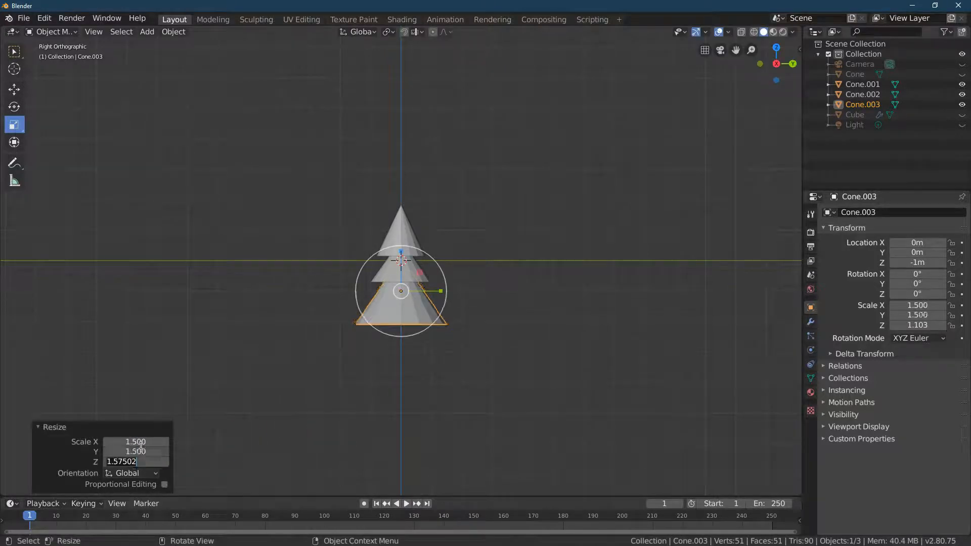
{"action": "type", "text": "1.5"}
{"action": "key", "text": "Return"}
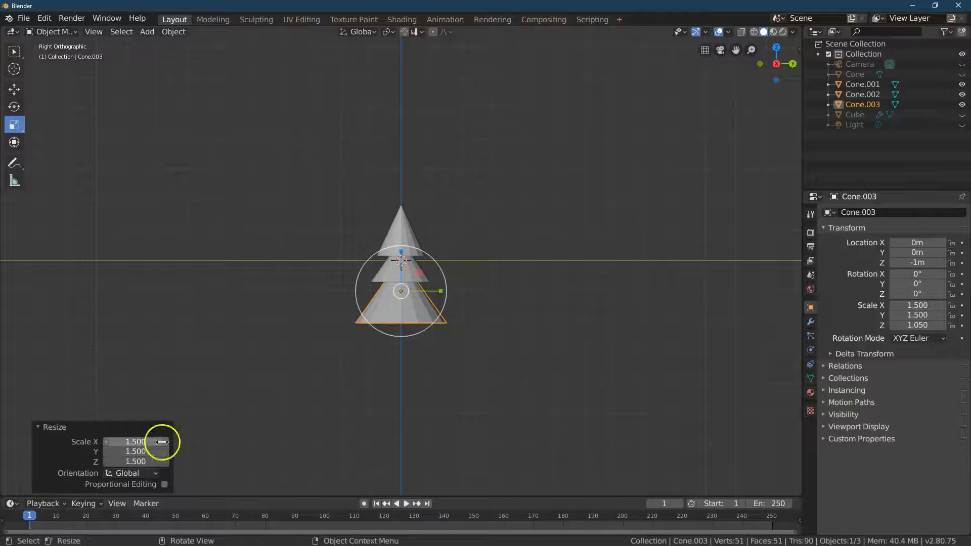
Step: Move the bottom cone down along the Z axis to a Z location of -2.5 m
{"action": "left_click", "coordinate": [13, 91]}
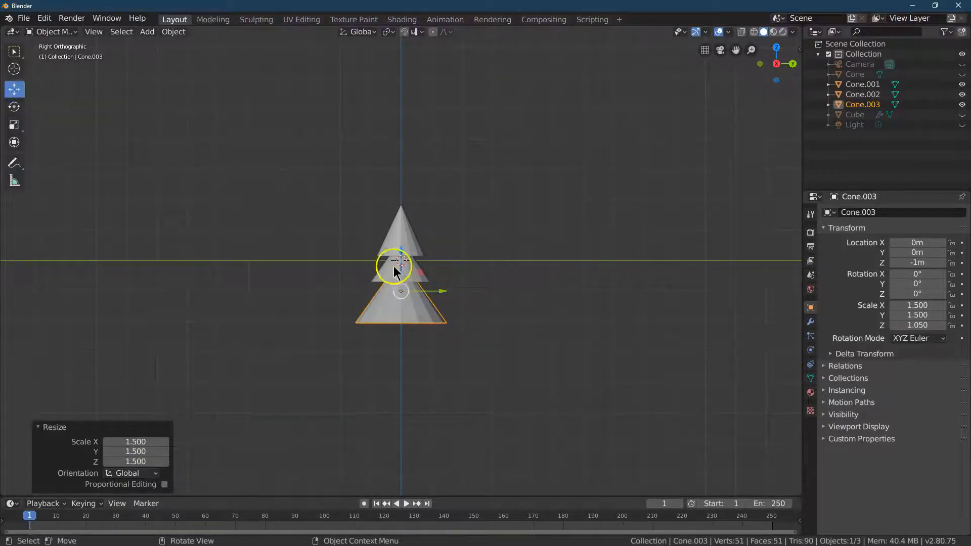
{"action": "left_click_drag", "start_coordinate": [401, 256], "coordinate": [389, 305]}
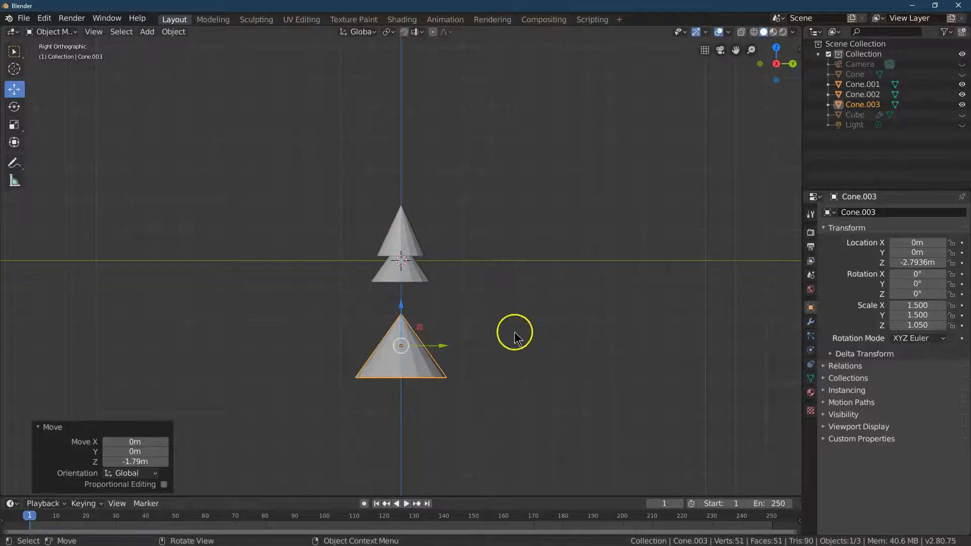
{"action": "left_click", "coordinate": [914, 262]}
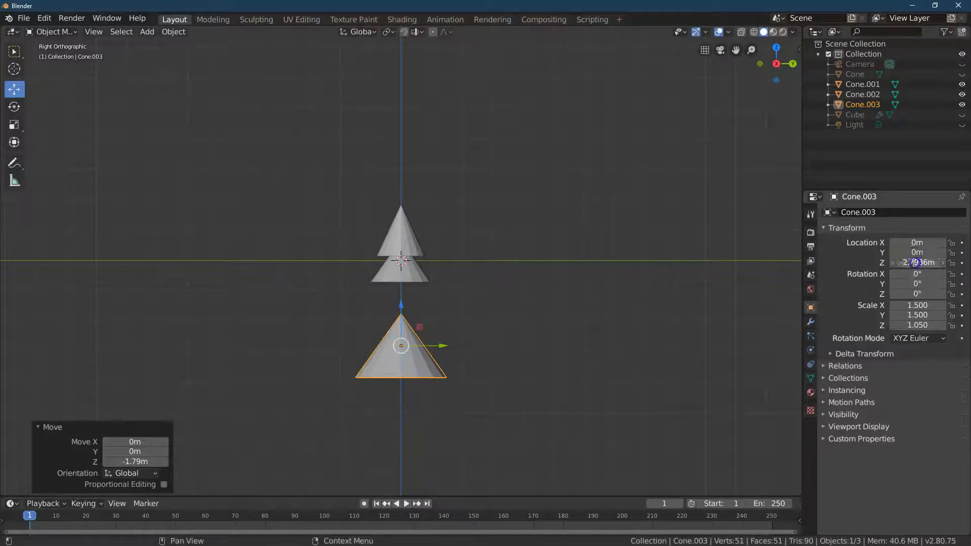
{"action": "type", "text": "-2.5"}
{"action": "key", "text": "Return"}
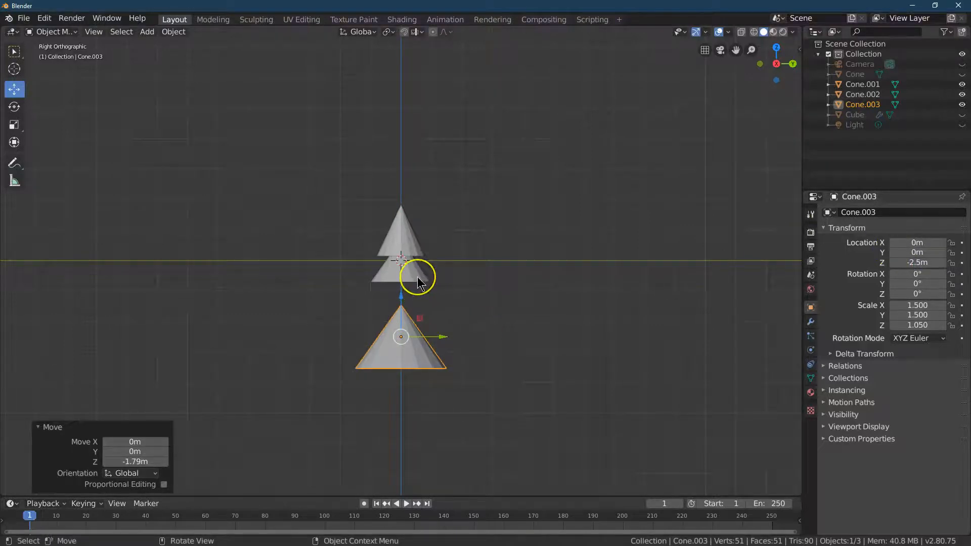
{"action": "left_click", "coordinate": [211, 430]}
Step: Move the middle cone down about 0.66 m and scale it by 1.1 in X and Y and 1.3 in Z
{"action": "left_click", "coordinate": [426, 278]}
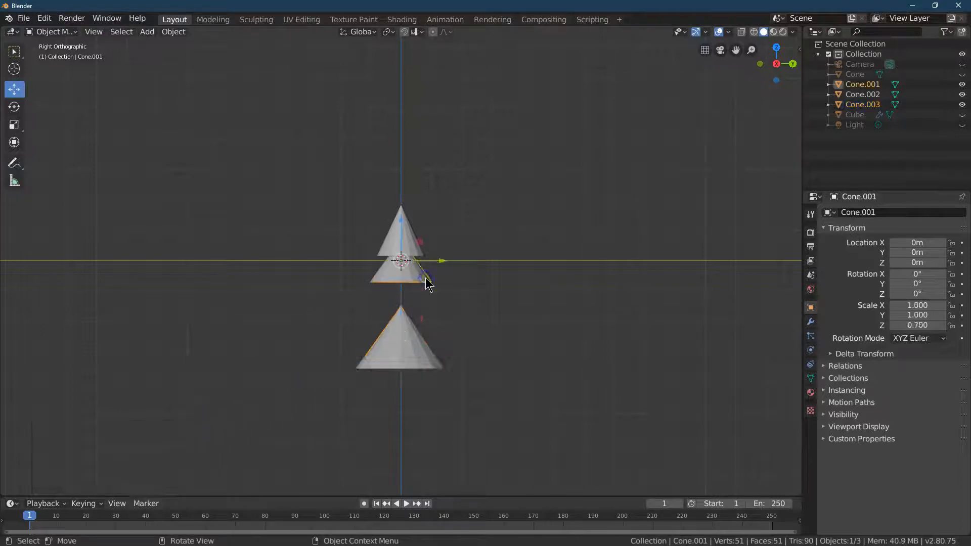
{"action": "left_click_drag", "start_coordinate": [401, 222], "coordinate": [401, 241]}
{"action": "left_click", "coordinate": [14, 125]}
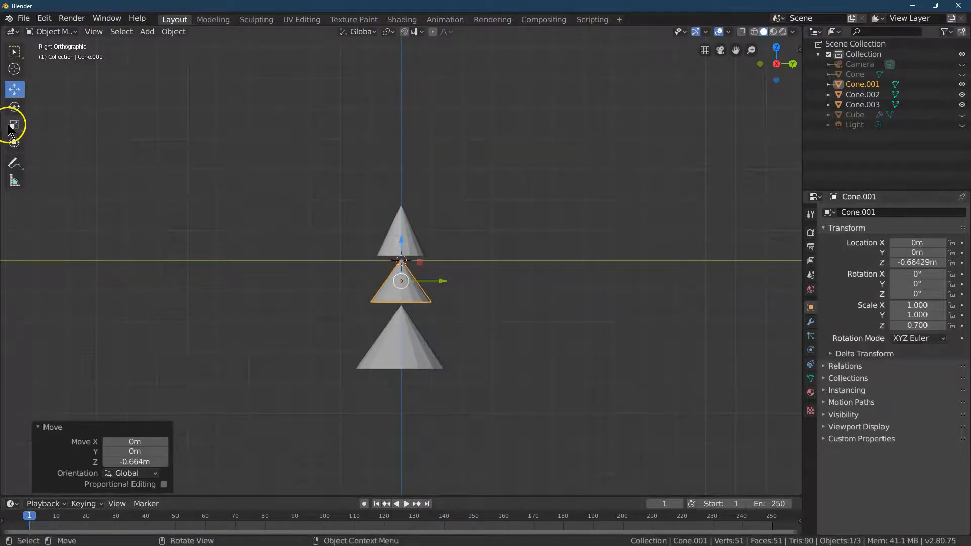
{"action": "mouse_move", "coordinate": [438, 256]}
{"action": "left_mouse_down"}
{"action": "mouse_move", "coordinate": [460, 244]}
{"action": "mouse_move", "coordinate": [447, 247]}
{"action": "left_mouse_up"}
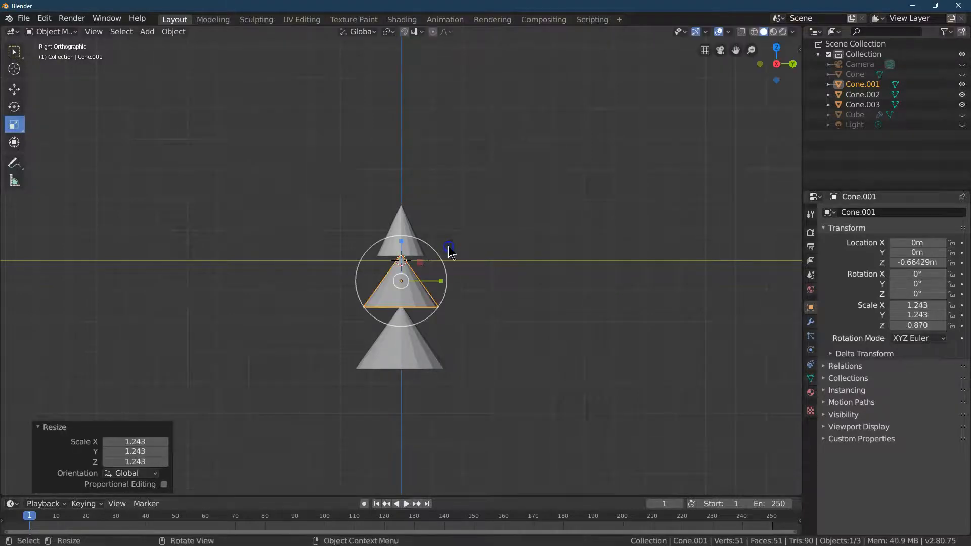
{"action": "left_click", "coordinate": [133, 444]}
{"action": "type", "text": "1.1"}
{"action": "key", "text": "Tab"}
{"action": "type", "text": "1.1"}
{"action": "key", "text": "Tab"}
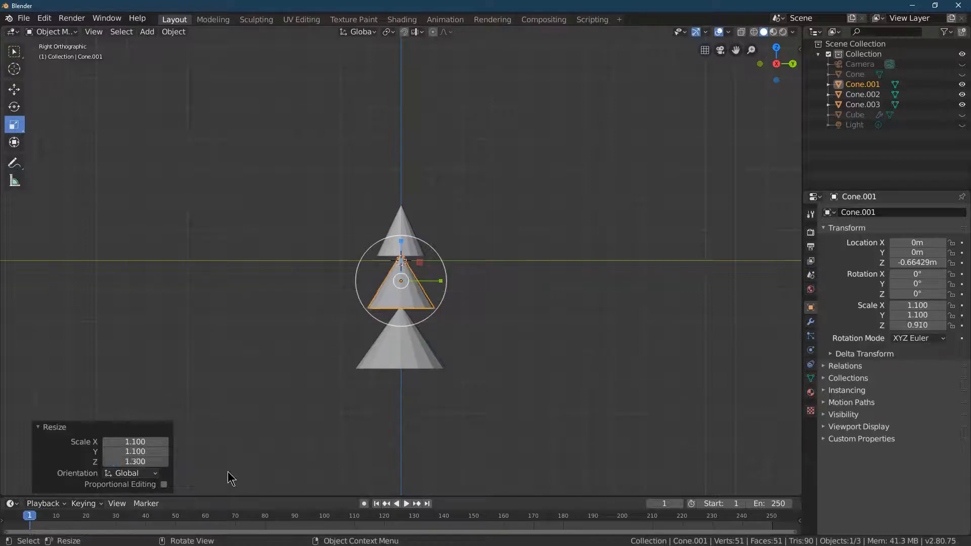
Step: Raise the middle cone slightly under the top one, with its Z location set to -0.6 m
{"action": "left_click", "coordinate": [17, 93]}
{"action": "left_click_drag", "start_coordinate": [401, 238], "coordinate": [401, 234]}
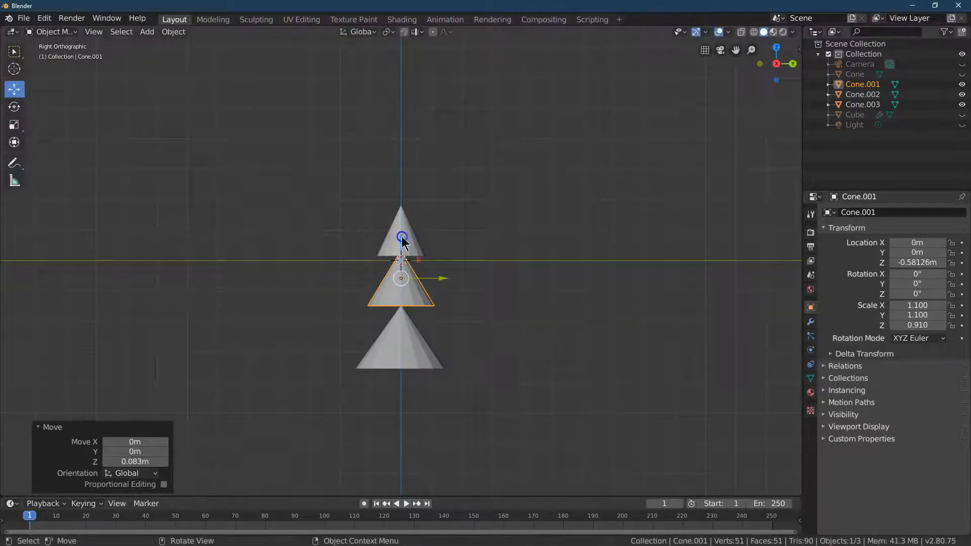
{"action": "left_click", "coordinate": [916, 262]}
{"action": "type", "text": "-.6"}
{"action": "key", "text": "Return"}
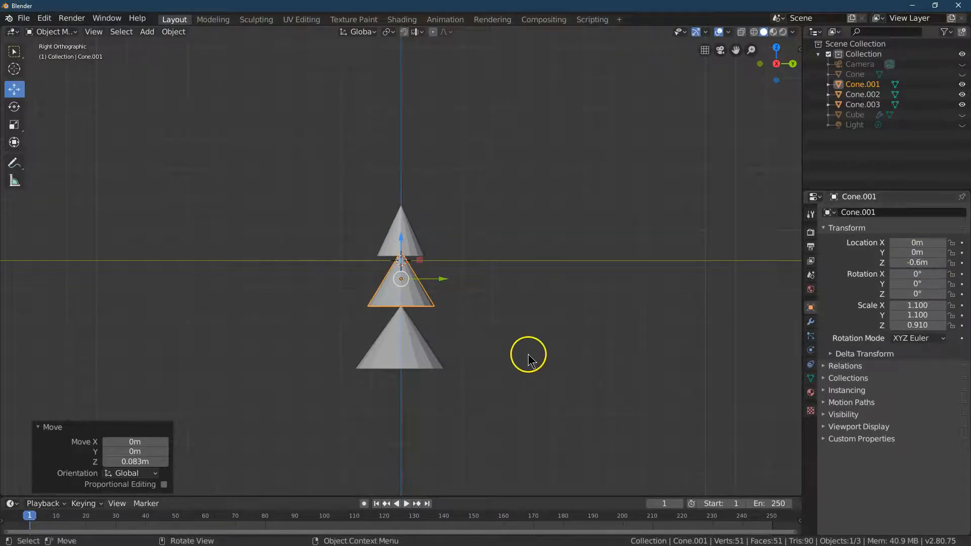
Step: Raise the bottom cone to a Z location of -2.2 m and deselect it
{"action": "left_click", "coordinate": [414, 346]}
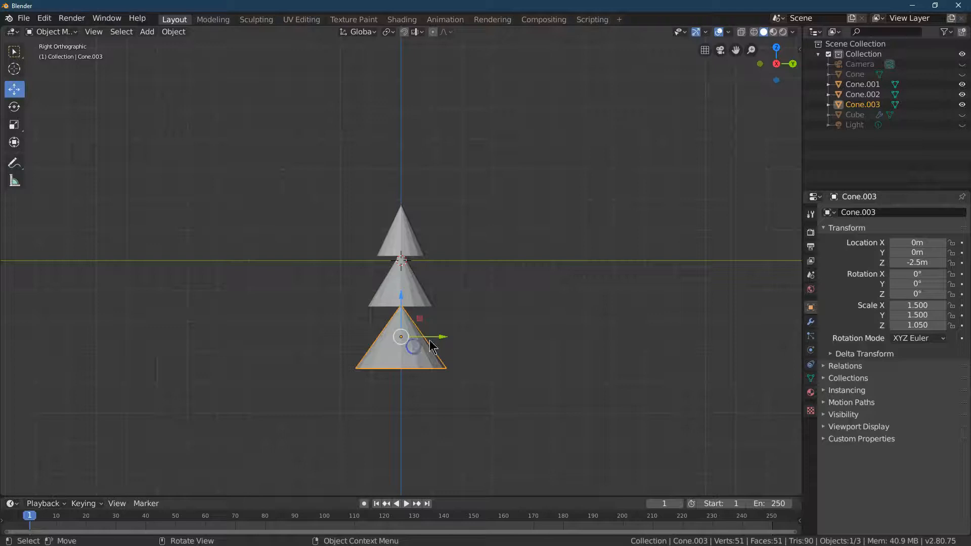
{"action": "left_click_drag", "start_coordinate": [402, 295], "coordinate": [403, 288]}
{"action": "left_click", "coordinate": [909, 263]}
{"action": "type", "text": "-2.2"}
{"action": "key", "text": "Return"}
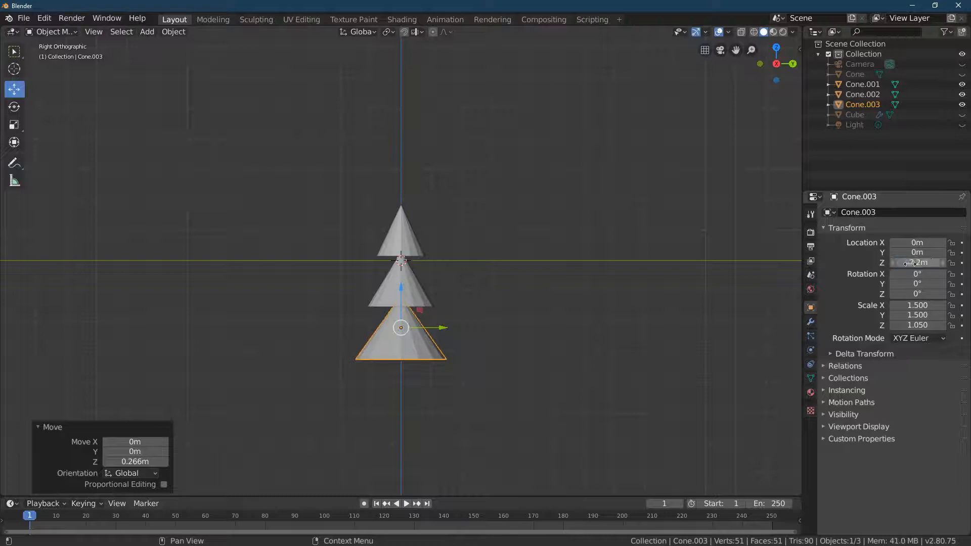
{"action": "left_click", "coordinate": [461, 255]}
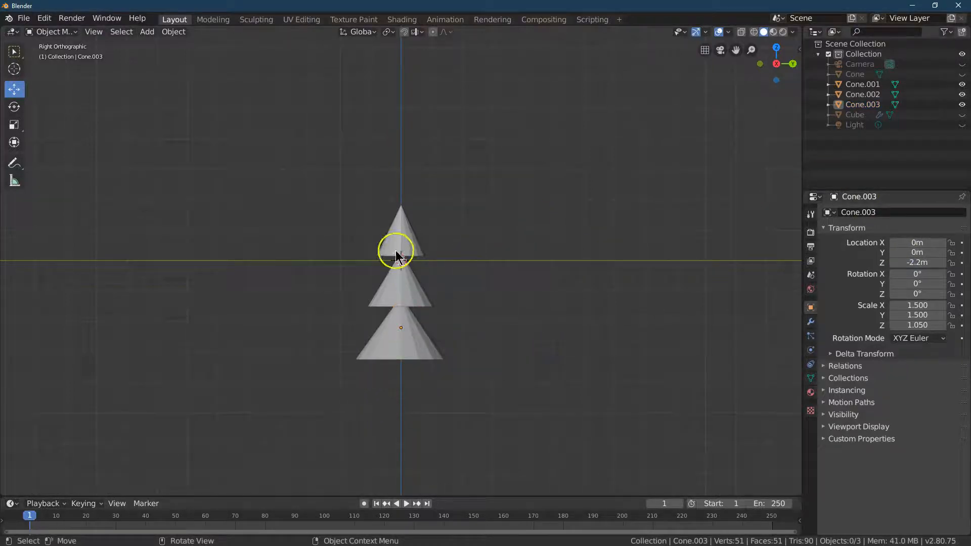
Step: View the tree from below, select the bottom cone and enter Edit Mode
{"action": "left_click_drag", "start_coordinate": [783, 65], "coordinate": [793, 469]}
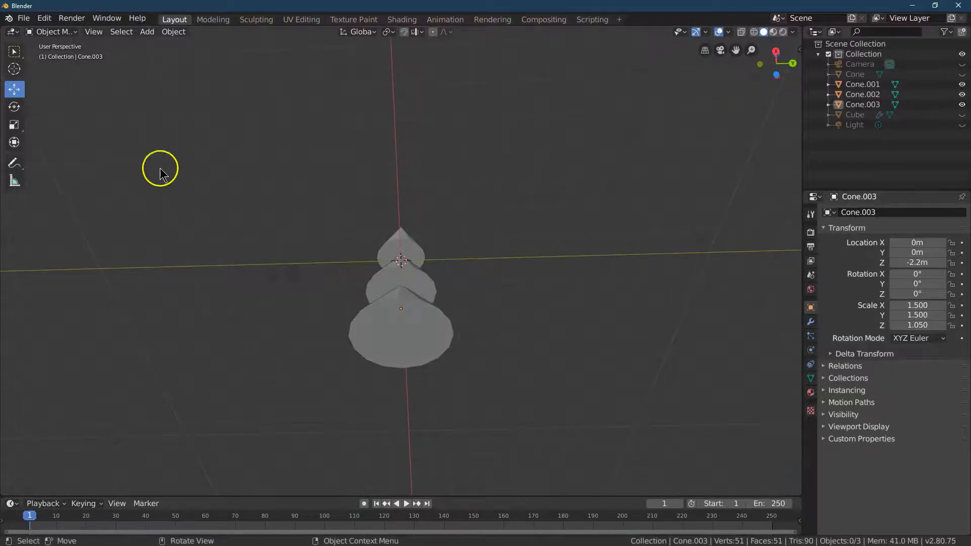
{"action": "left_click", "coordinate": [428, 340]}
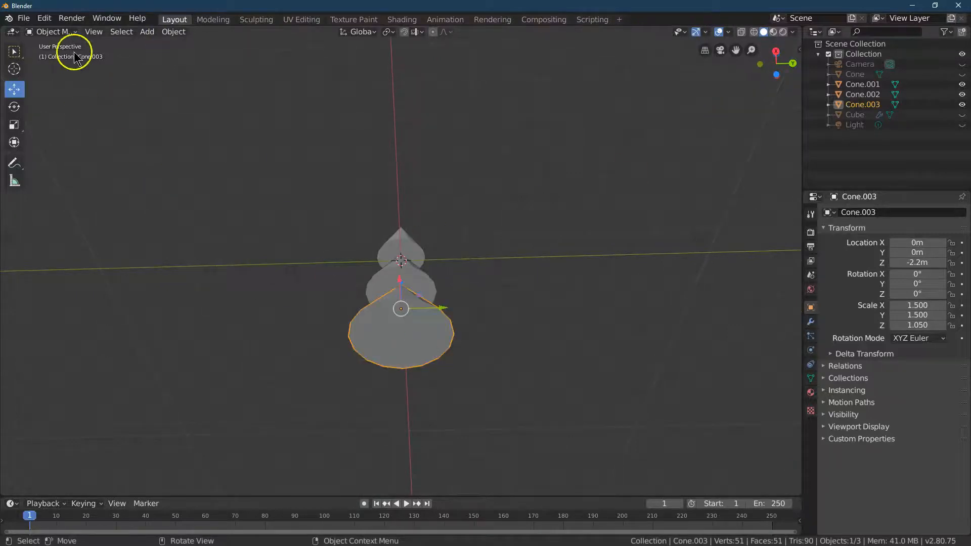
{"action": "left_click", "coordinate": [54, 32]}
{"action": "left_click", "coordinate": [76, 55]}
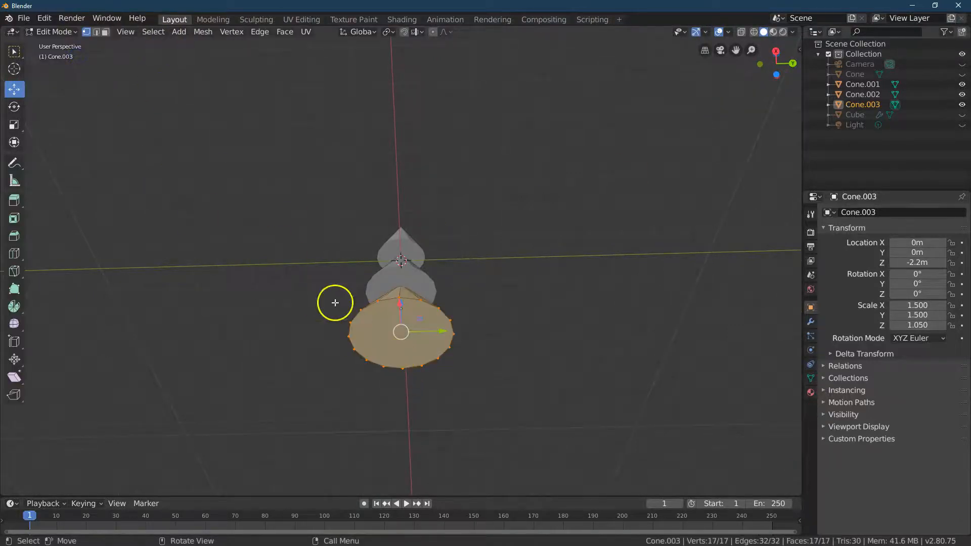
Step: Try to inset all of the bottom cone's faces at once and undo the attempt
{"action": "left_click", "coordinate": [286, 32]}
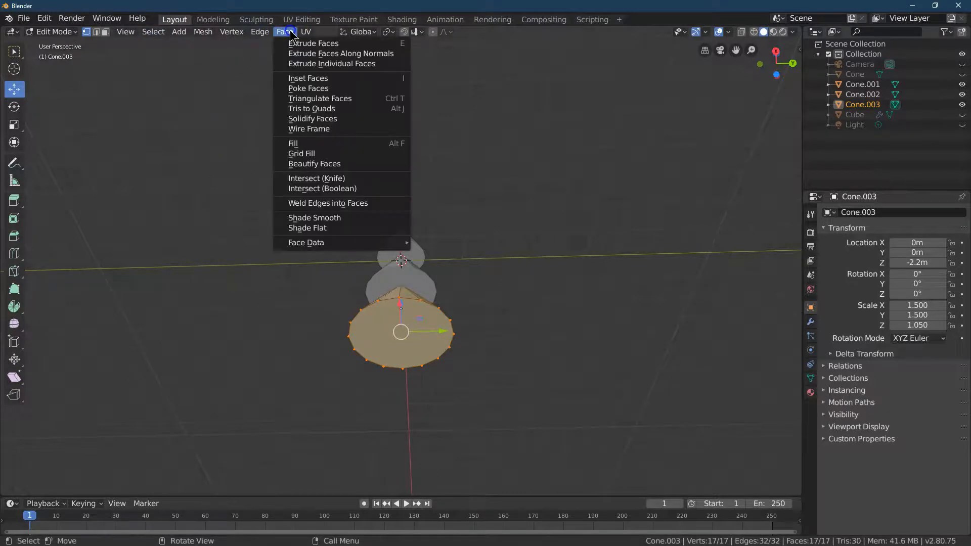
{"action": "left_click", "coordinate": [347, 82]}
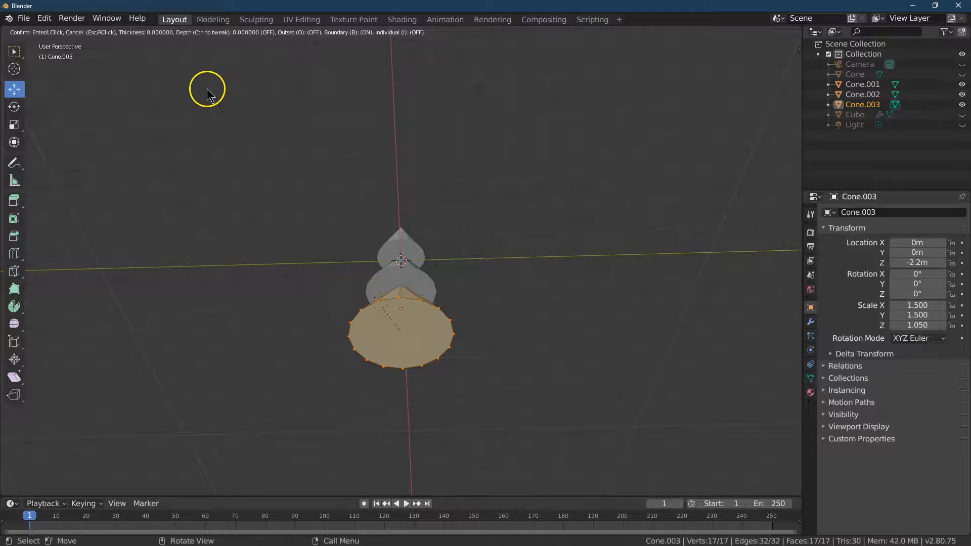
{"action": "left_click", "coordinate": [266, 170]}
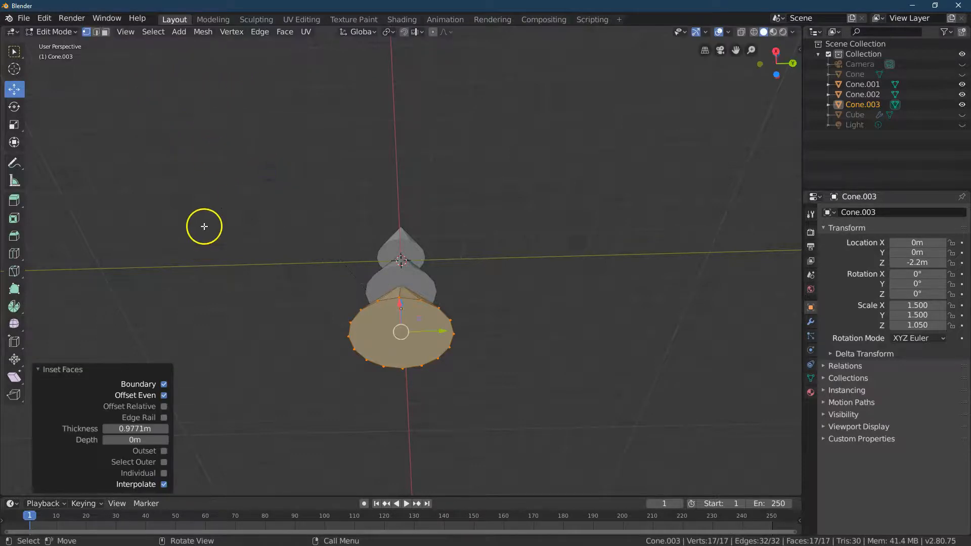
{"action": "left_click", "coordinate": [49, 21]}
{"action": "left_click", "coordinate": [63, 30]}
Step: In face select mode, inset the bottom cone's base face with a thickness of 0.85 m
{"action": "left_click", "coordinate": [235, 147]}
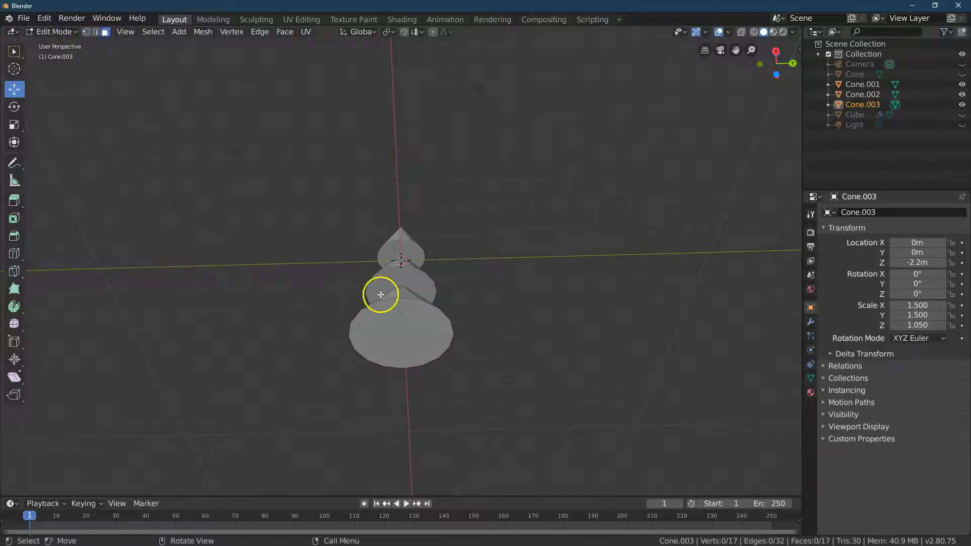
{"action": "left_click", "coordinate": [409, 312]}
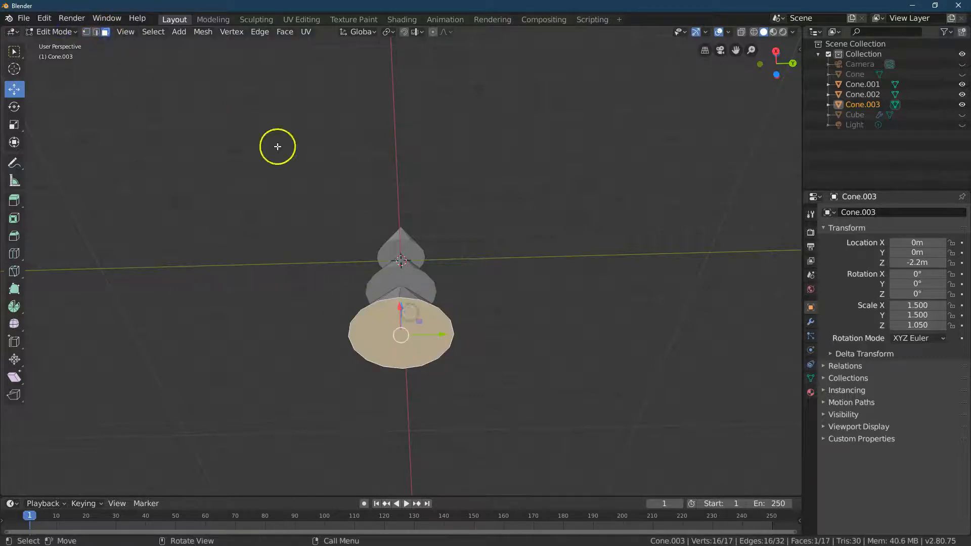
{"action": "left_click", "coordinate": [284, 32]}
{"action": "left_click", "coordinate": [309, 78]}
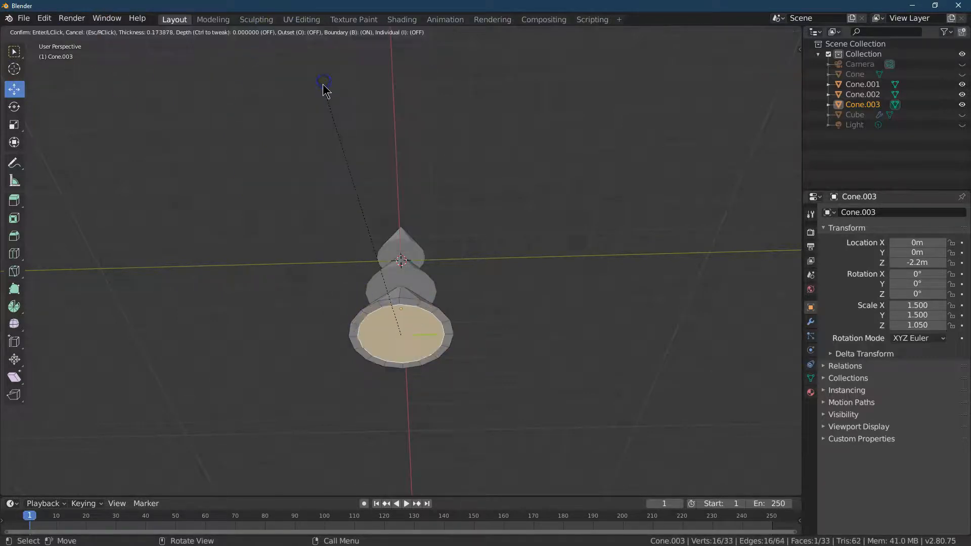
{"action": "left_click", "coordinate": [332, 119]}
{"action": "left_click", "coordinate": [147, 428]}
{"action": "type", "text": ".8"}
{"action": "key", "text": "Return"}
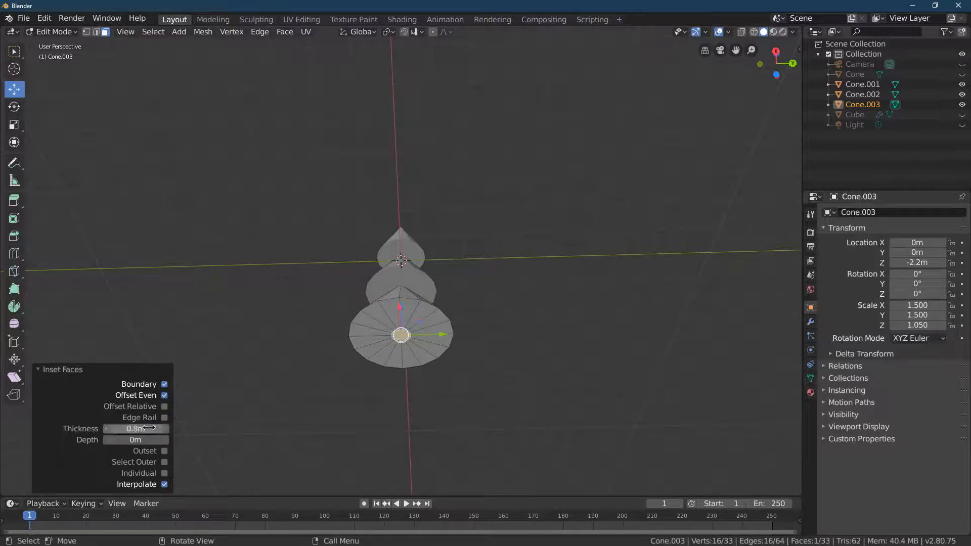
{"action": "left_click", "coordinate": [147, 429]}
{"action": "type", "text": ".85"}
{"action": "key", "text": "Return"}
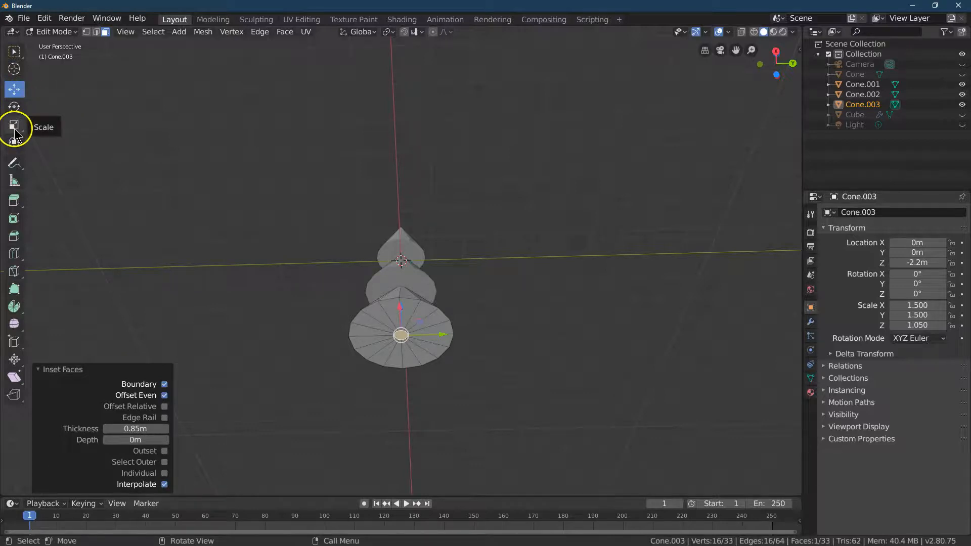
Step: Extrude the small inset face 1.2 m along its normal to form the tree trunk, and deselect it
{"action": "left_click", "coordinate": [285, 31]}
{"action": "left_click", "coordinate": [301, 42]}
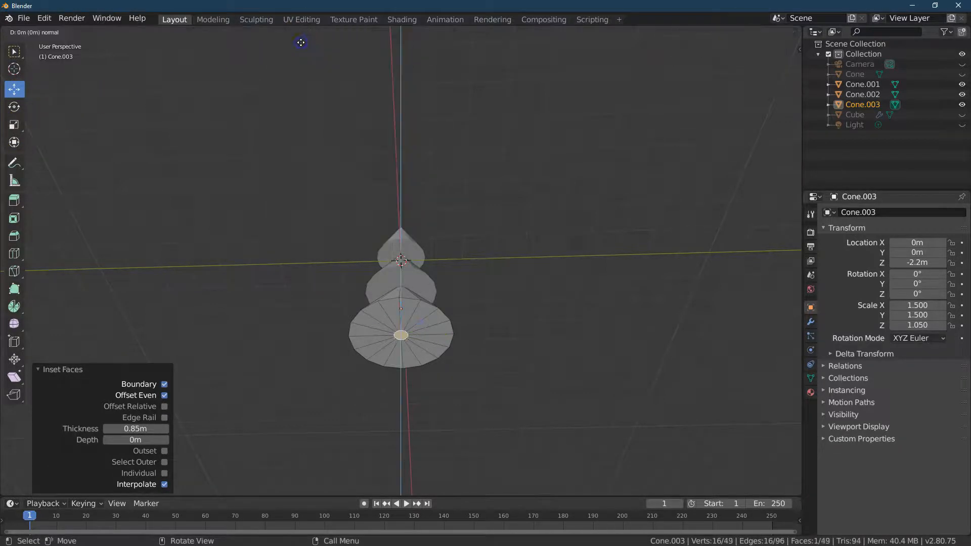
{"action": "left_click", "coordinate": [297, 83]}
{"action": "left_click", "coordinate": [130, 462]}
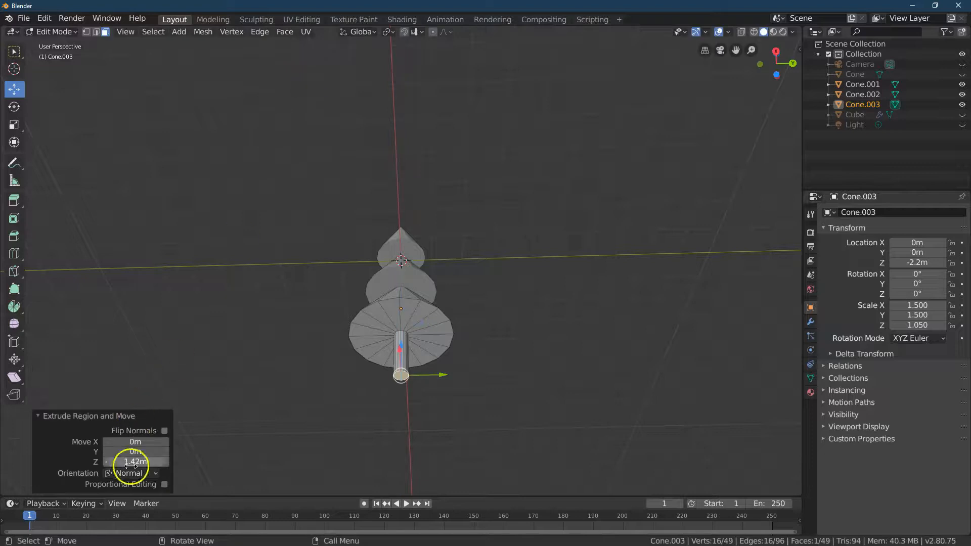
{"action": "type", "text": "1"}
{"action": "key", "text": "Return"}
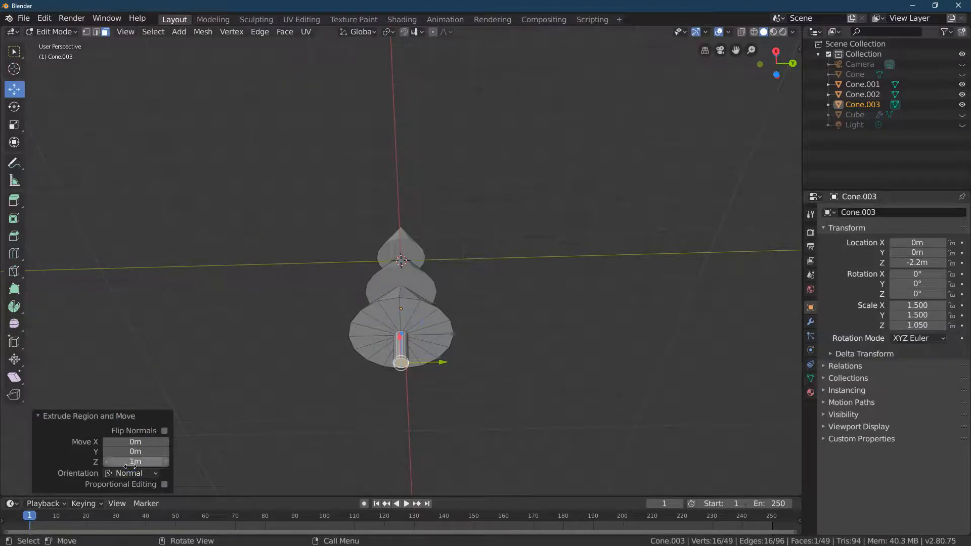
{"action": "left_click", "coordinate": [136, 462]}
{"action": "type", "text": "1.2"}
{"action": "key", "text": "Return"}
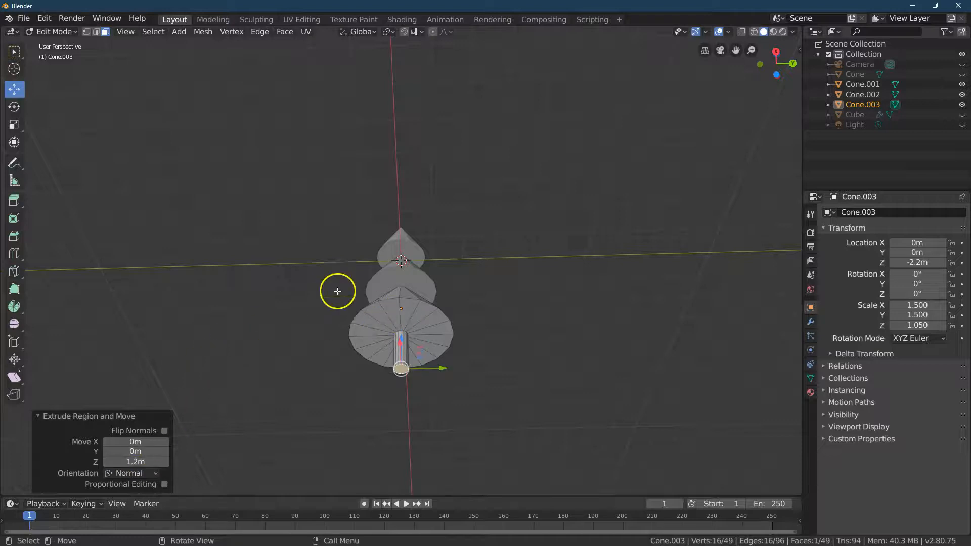
{"action": "left_click_drag", "start_coordinate": [776, 47], "coordinate": [111, 111]}
{"action": "left_click", "coordinate": [520, 202]}
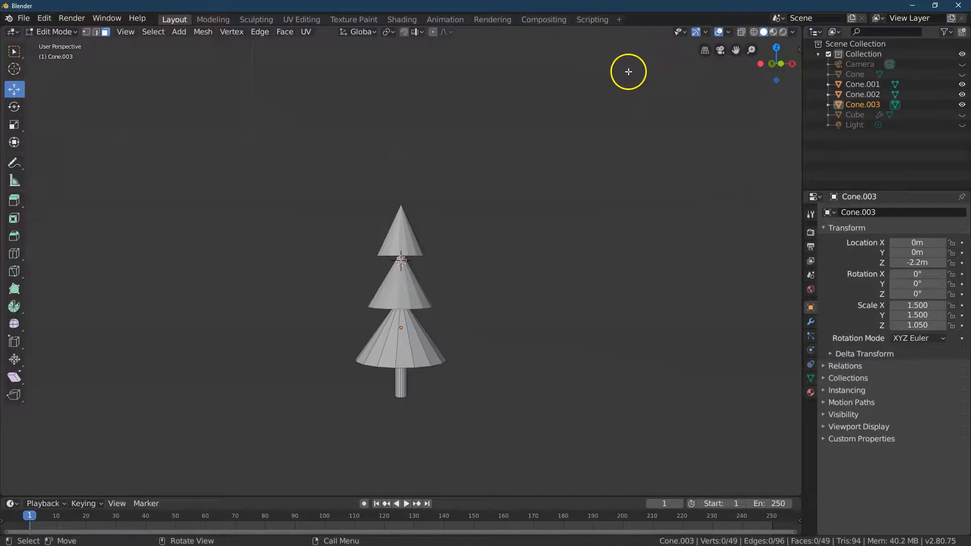
{"action": "left_click", "coordinate": [154, 33]}
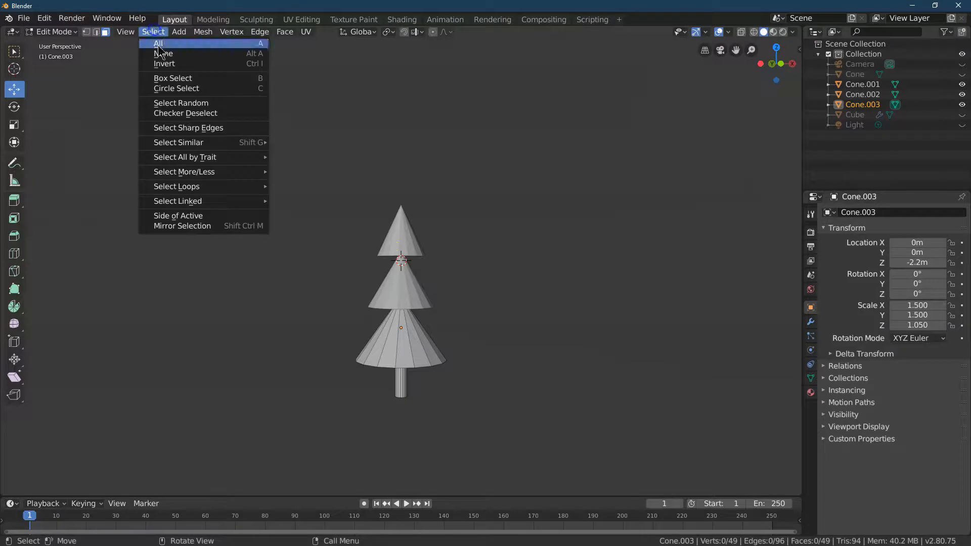
{"action": "left_click", "coordinate": [159, 45]}
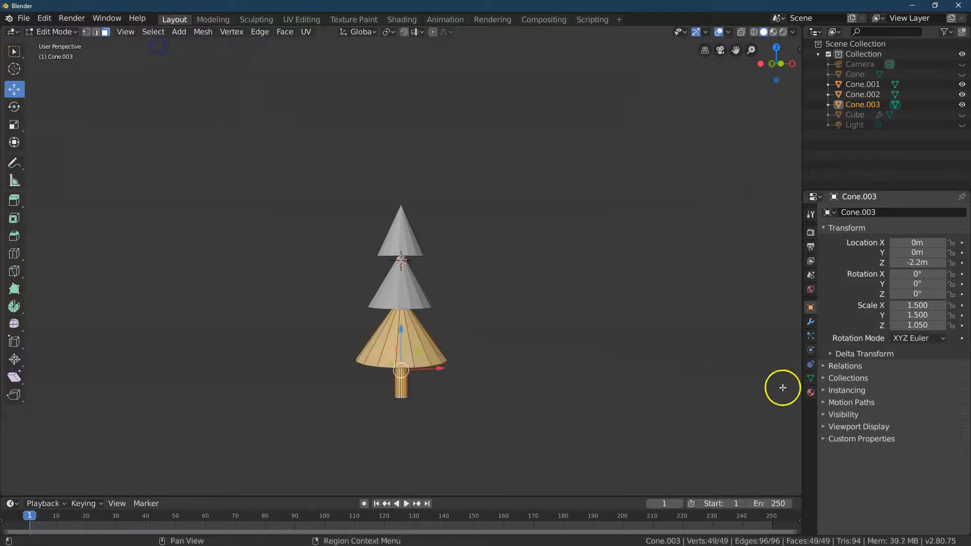
{"action": "left_click", "coordinate": [603, 331]}
Step: Return to Object Mode, select the trunk cone and the two cones above it, and join them into one tree object
{"action": "left_click", "coordinate": [57, 34]}
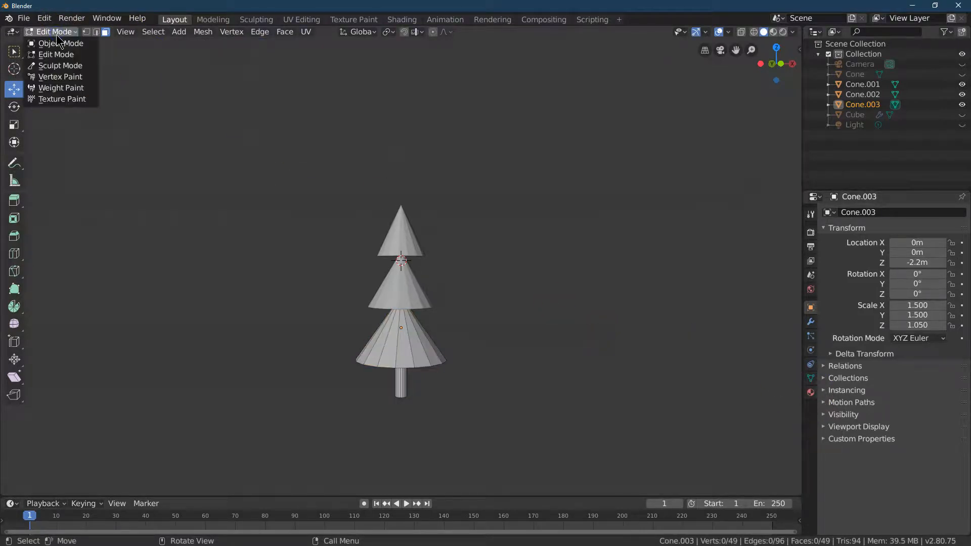
{"action": "left_click", "coordinate": [61, 44]}
{"action": "left_click", "coordinate": [13, 51]}
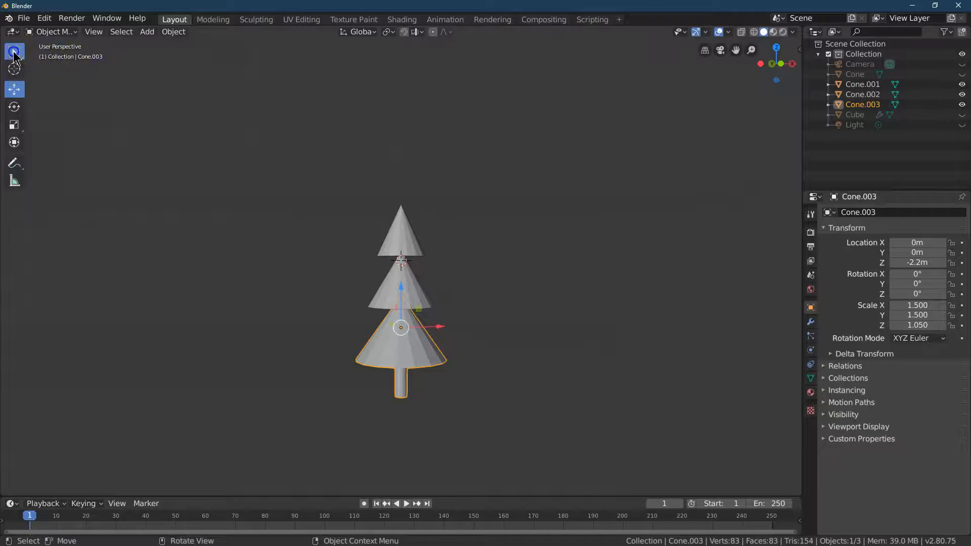
{"action": "key", "text": "w"}
{"action": "left_click_drag", "start_coordinate": [308, 158], "coordinate": [495, 410]}
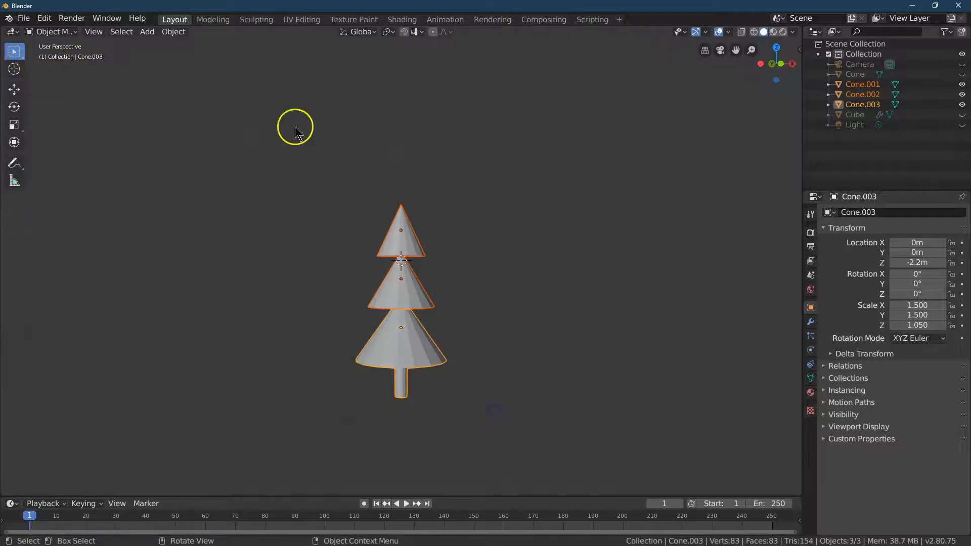
{"action": "left_click", "coordinate": [174, 32]}
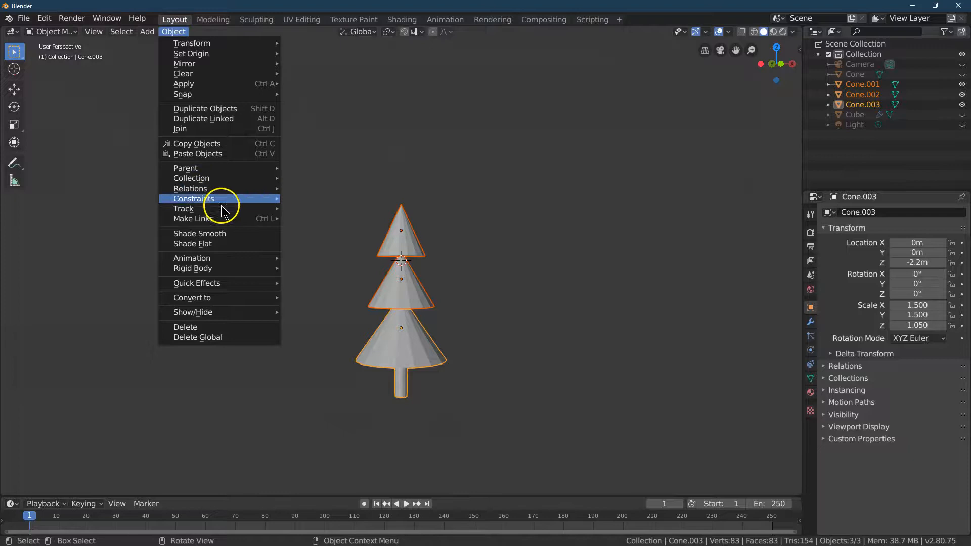
{"action": "mouse_move", "coordinate": [226, 292]}
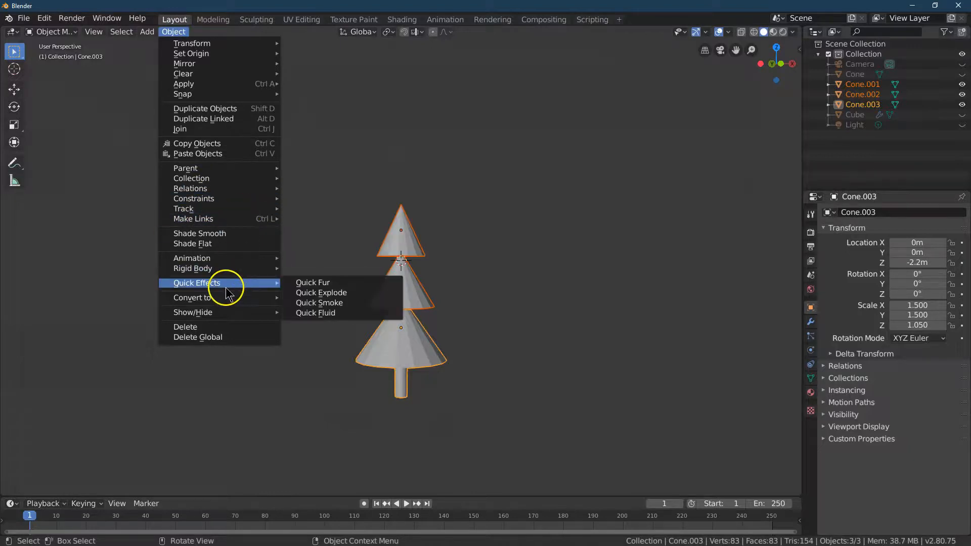
{"action": "left_click", "coordinate": [243, 129]}
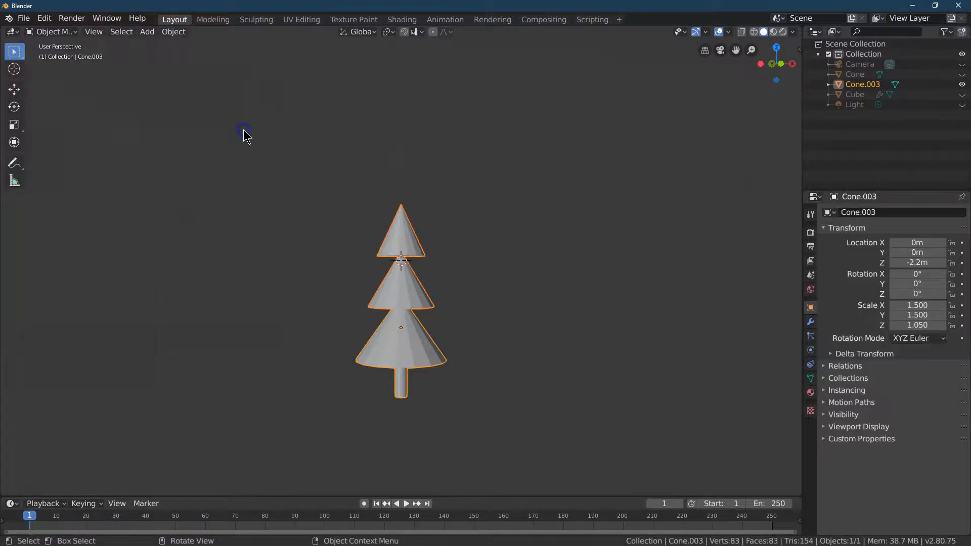
Step: Enter Edit Mode on the joined tree and add a material slot with a new material, clearing the face selection
{"action": "left_click", "coordinate": [47, 32]}
{"action": "left_click", "coordinate": [55, 54]}
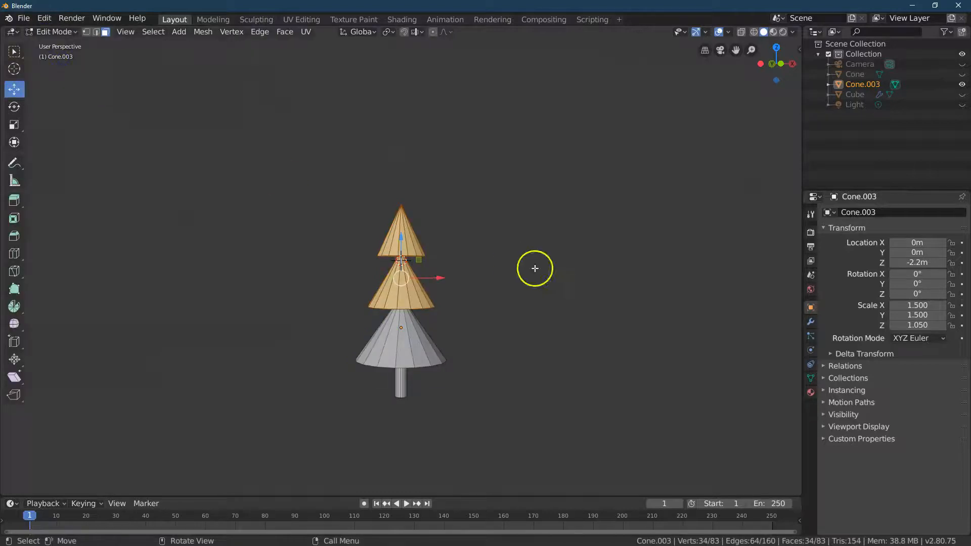
{"action": "left_click", "coordinate": [811, 393]}
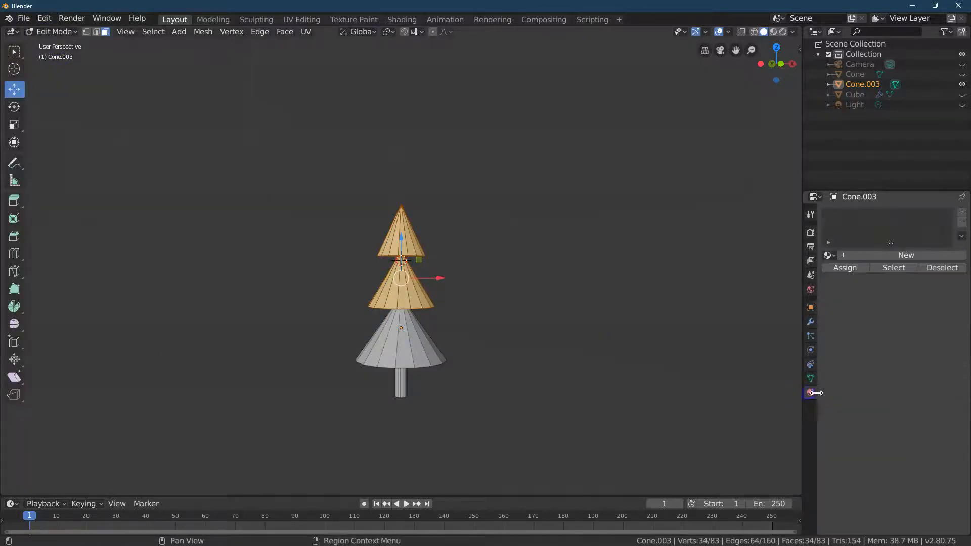
{"action": "left_click", "coordinate": [962, 212]}
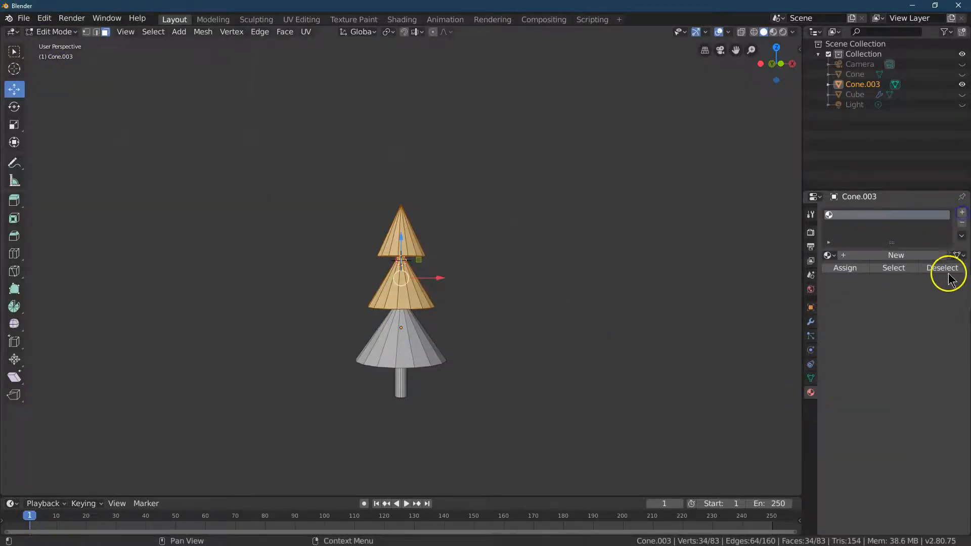
{"action": "left_click", "coordinate": [896, 255]}
{"action": "left_click", "coordinate": [484, 326]}
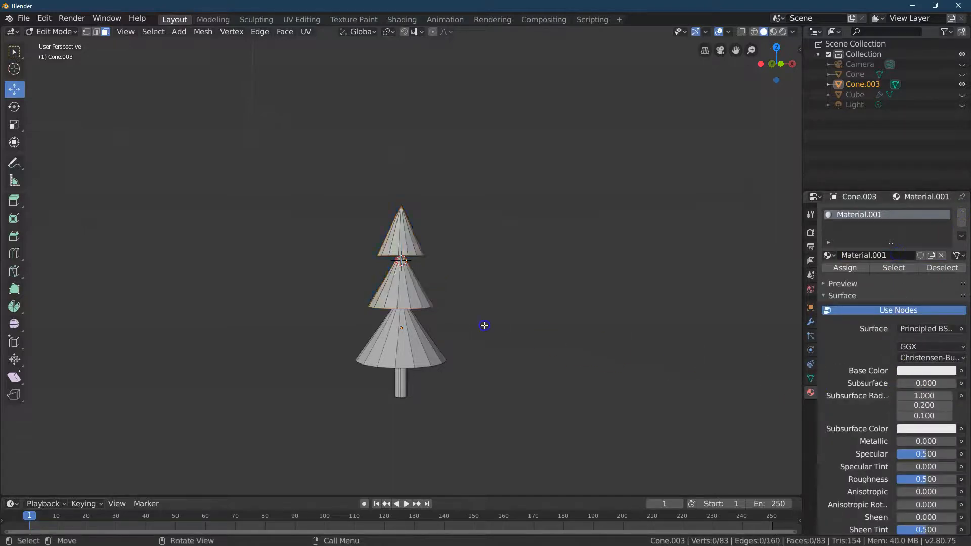
Step: Give the material a dark green base color and assign it to all of the tree's faces, viewing it in material preview shading
{"action": "left_click", "coordinate": [148, 35]}
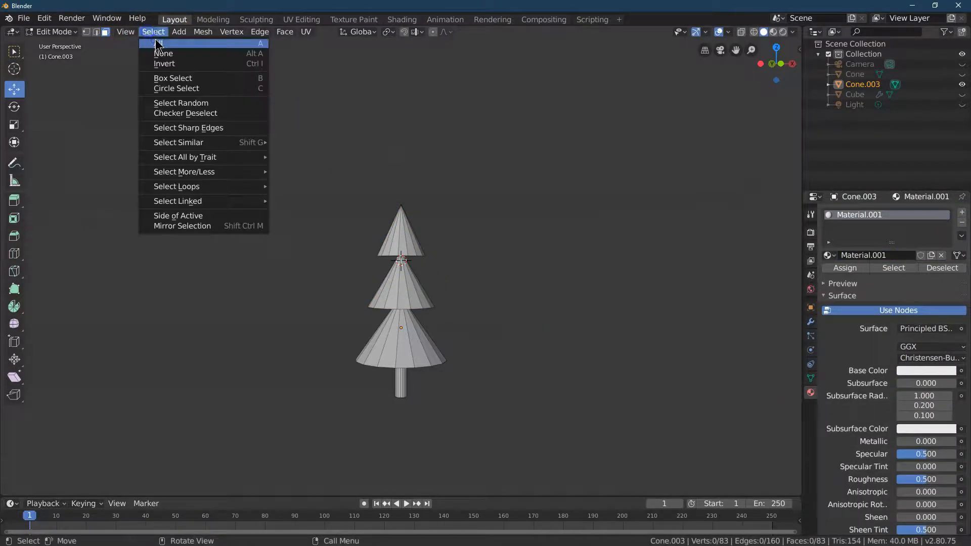
{"action": "left_click", "coordinate": [152, 45]}
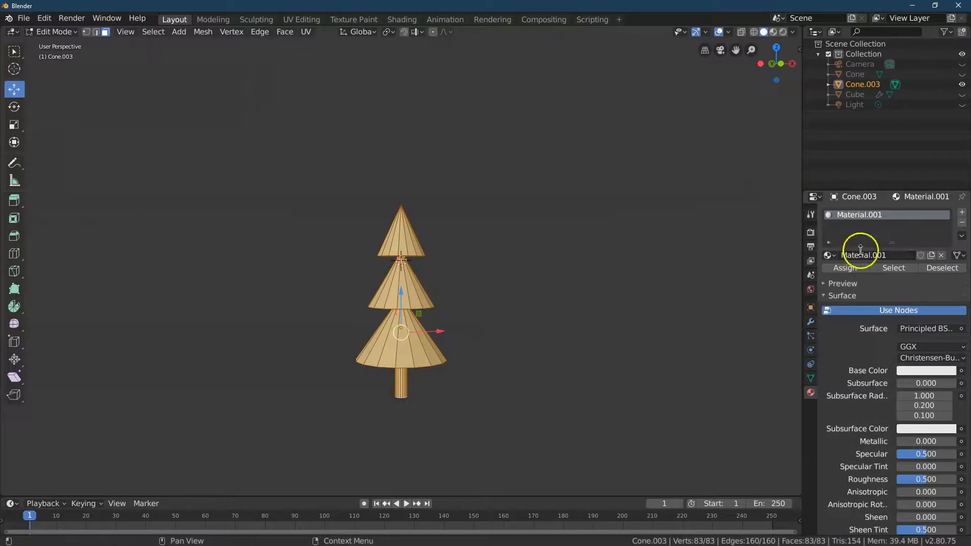
{"action": "left_click", "coordinate": [930, 371]}
{"action": "left_click_drag", "start_coordinate": [894, 259], "coordinate": [880, 249]}
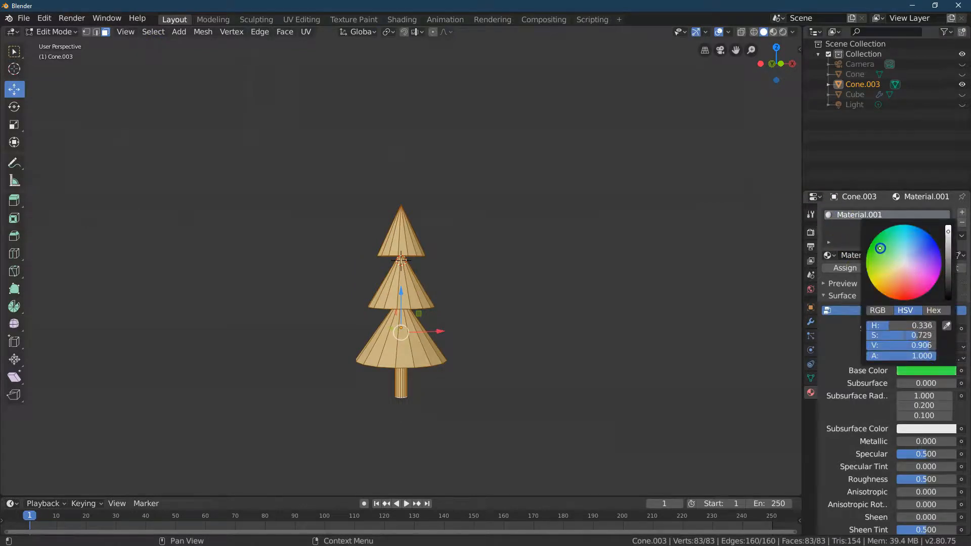
{"action": "left_click_drag", "start_coordinate": [949, 237], "coordinate": [950, 265]}
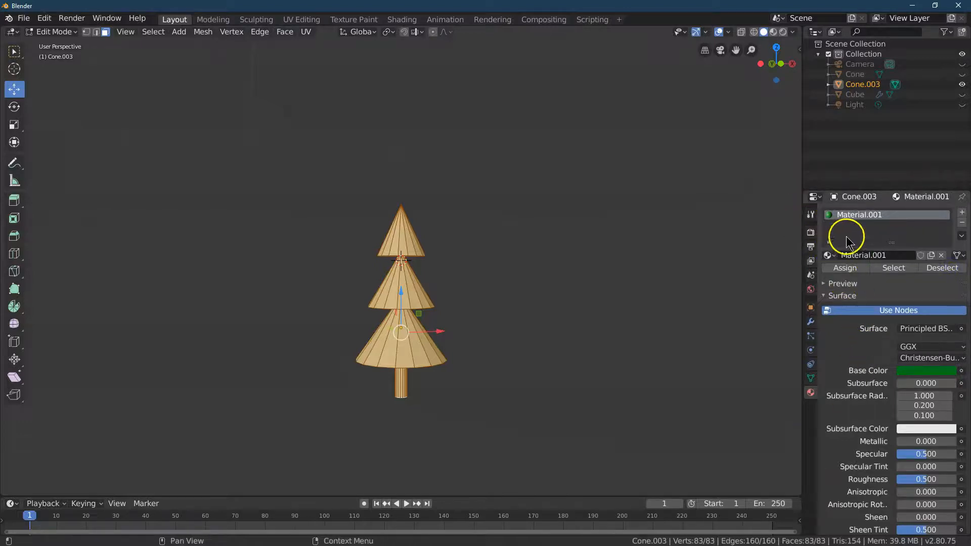
{"action": "left_click", "coordinate": [773, 32]}
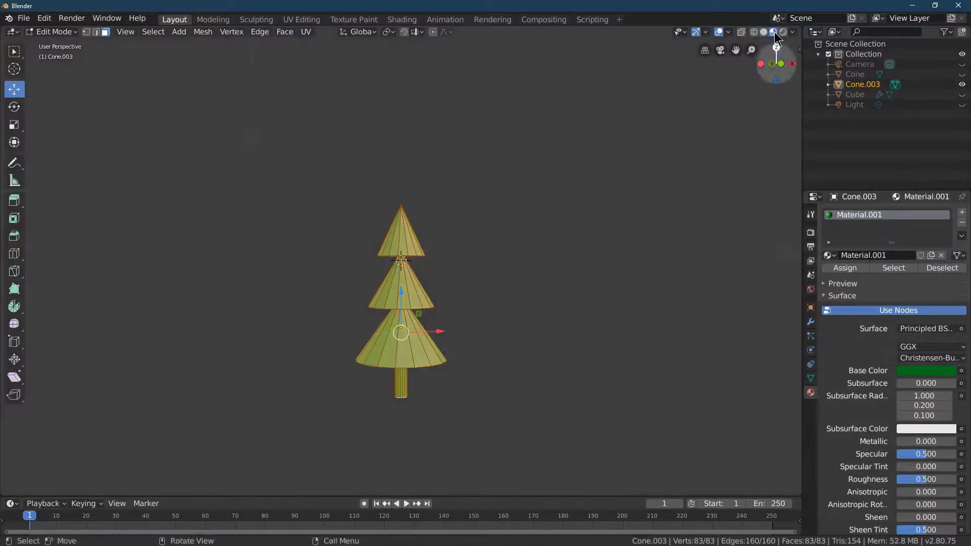
{"action": "left_click", "coordinate": [845, 268]}
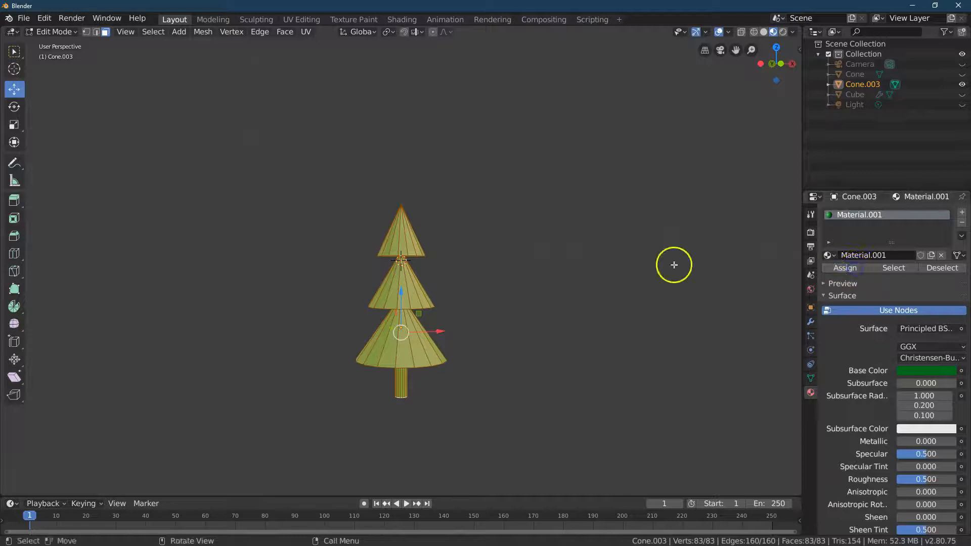
{"action": "left_click", "coordinate": [645, 266]}
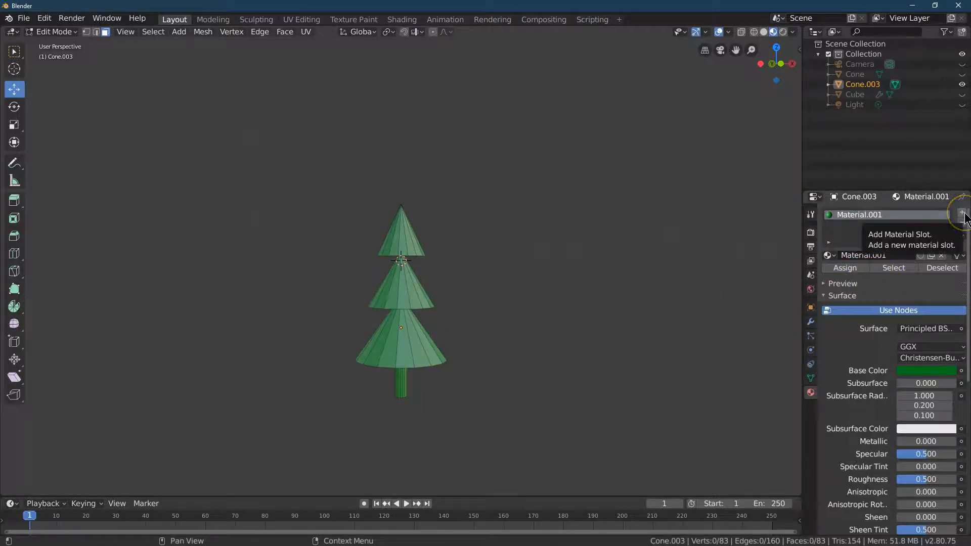
Step: Add a second material to the tree with base color hex 654321, darkened slightly to a deeper brown
{"action": "left_click", "coordinate": [964, 214]}
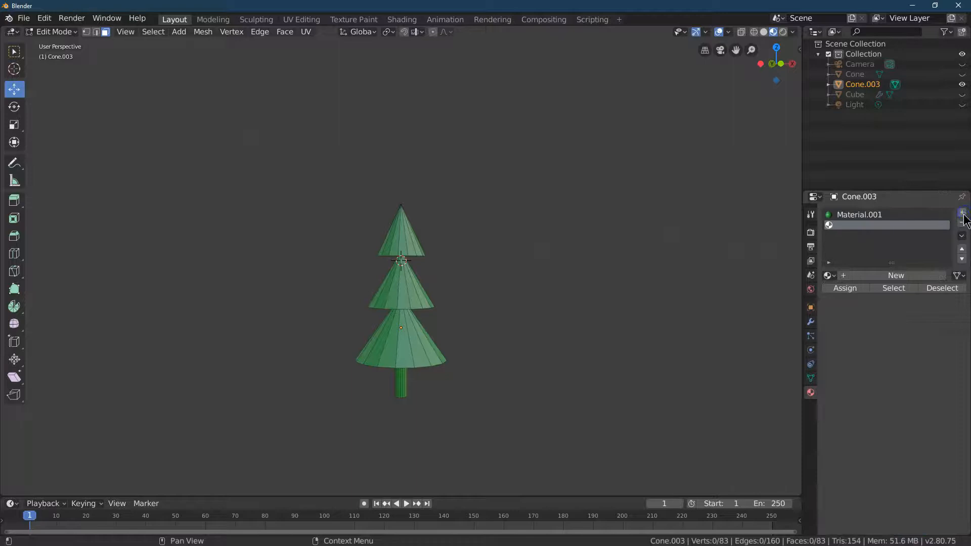
{"action": "left_click", "coordinate": [867, 277]}
{"action": "left_click", "coordinate": [928, 392]}
{"action": "left_click", "coordinate": [944, 331]}
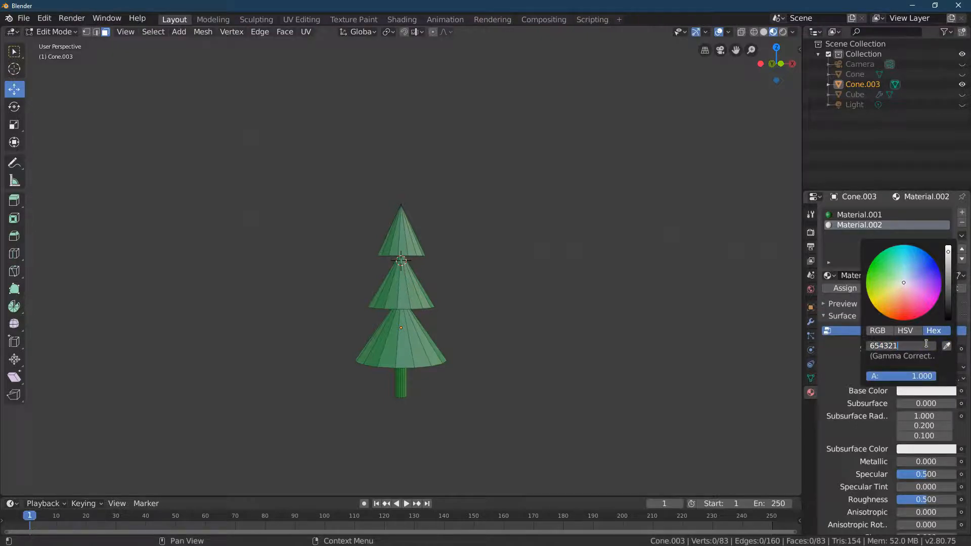
{"action": "key", "text": "Return"}
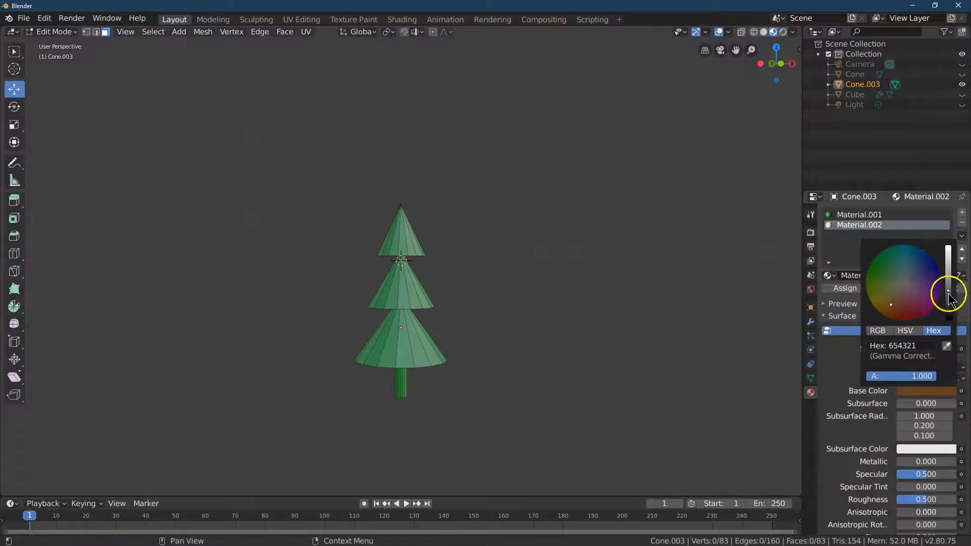
{"action": "left_click_drag", "start_coordinate": [951, 296], "coordinate": [949, 299]}
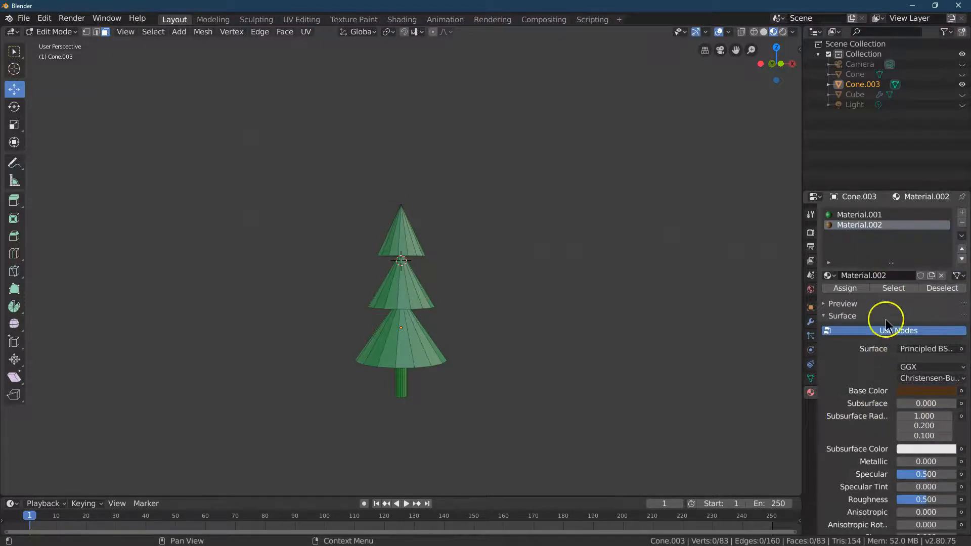
Step: Box-select the trunk's side faces from opposite sides and add the trunk's bottom face to the selection
{"action": "left_click", "coordinate": [16, 54]}
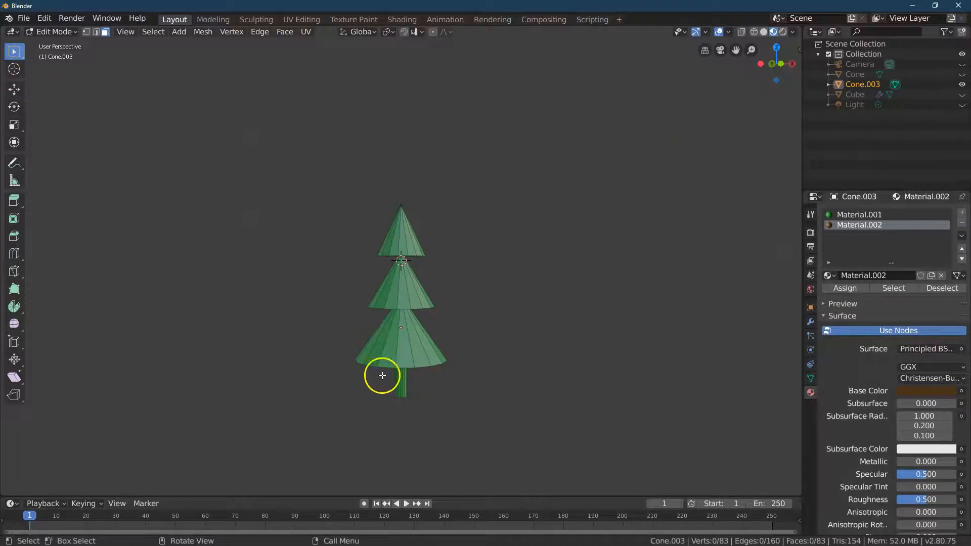
{"action": "left_click_drag", "start_coordinate": [377, 377], "coordinate": [454, 417]}
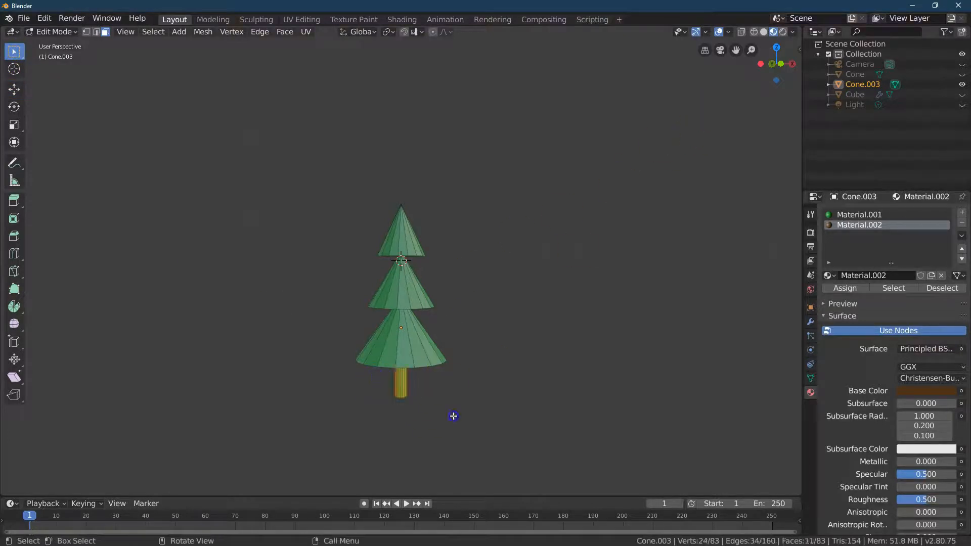
{"action": "left_click_drag", "start_coordinate": [774, 63], "coordinate": [556, 71]}
{"action": "left_click_drag", "start_coordinate": [367, 374], "coordinate": [465, 413]}
{"action": "left_click_drag", "start_coordinate": [782, 69], "coordinate": [8, 469]}
{"action": "left_click_drag", "start_coordinate": [13, 457], "coordinate": [14, 452]}
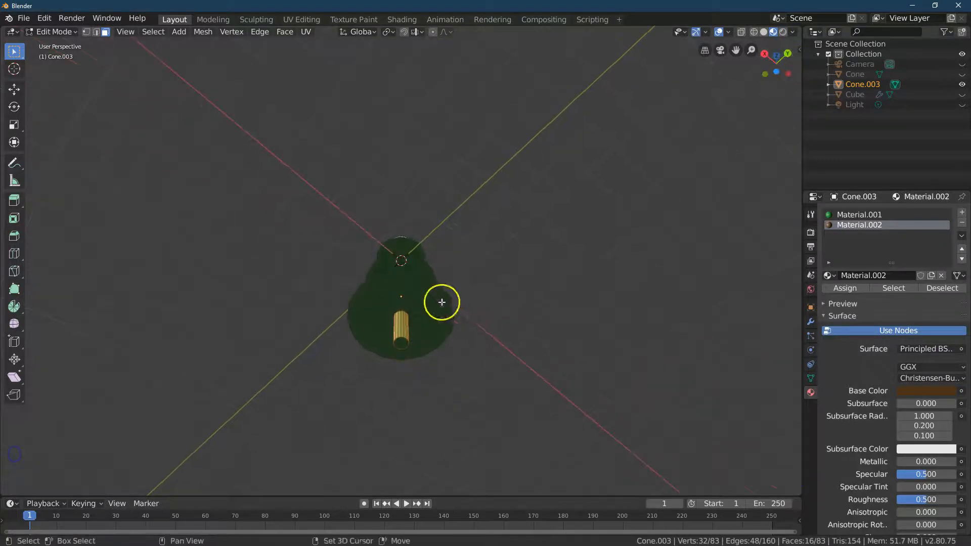
{"action": "left_click", "coordinate": [402, 344], "text": "shift"}
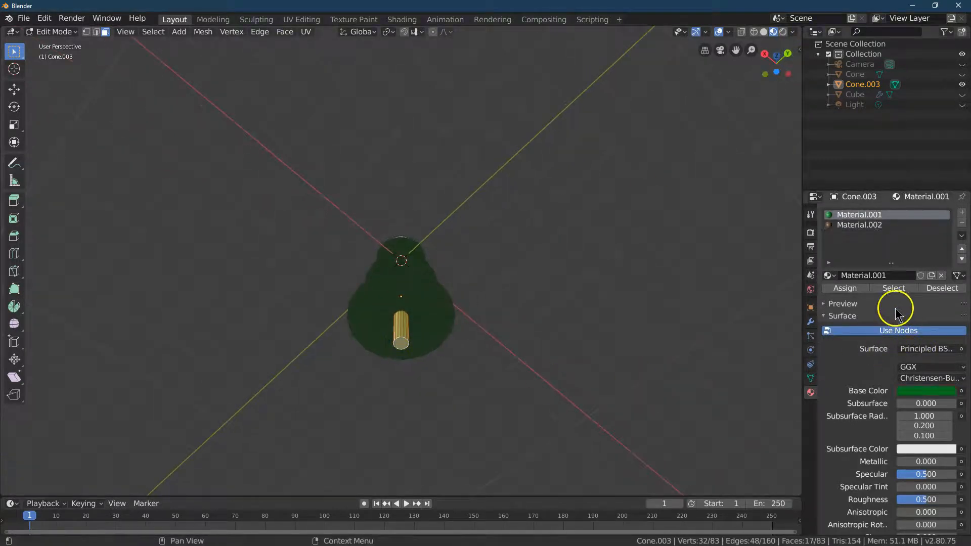
Step: Assign the brown material to the selected trunk faces, set its roughness to 0.6, and deselect the faces
{"action": "left_click", "coordinate": [851, 225]}
{"action": "left_click", "coordinate": [845, 288]}
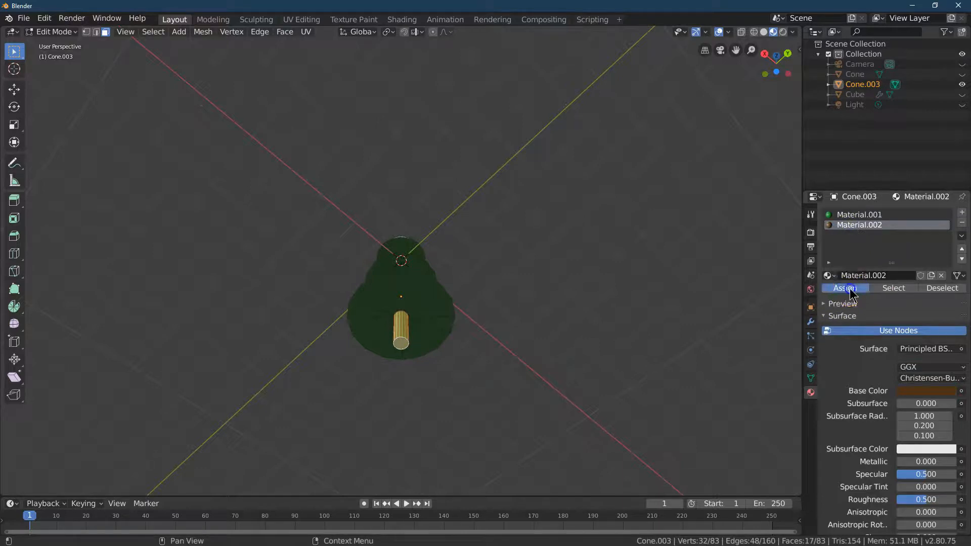
{"action": "left_click_drag", "start_coordinate": [764, 54], "coordinate": [774, 126]}
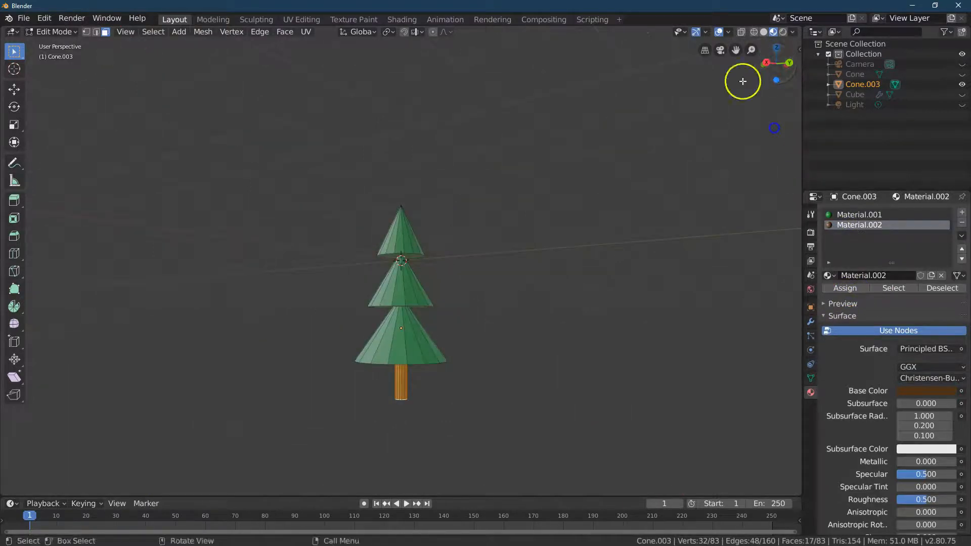
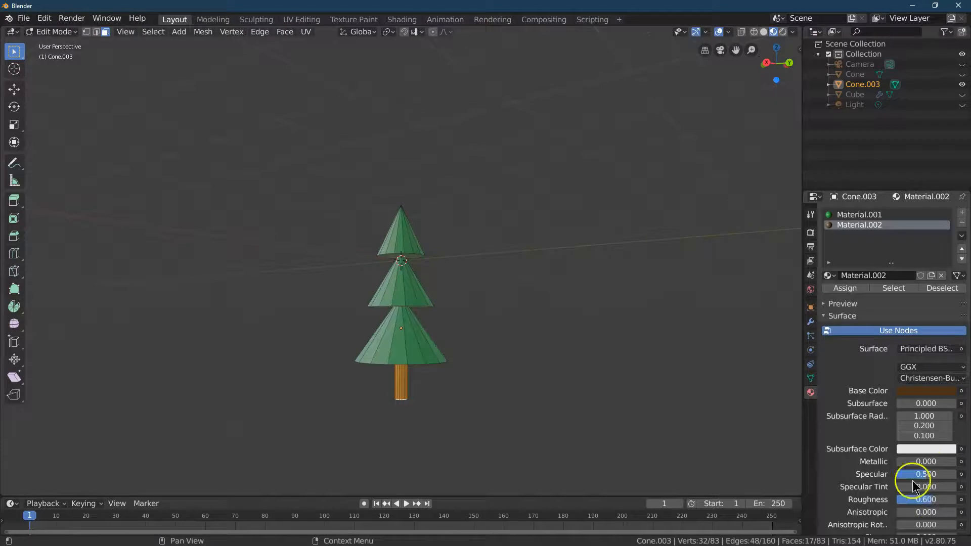
{"action": "left_click", "coordinate": [577, 371]}
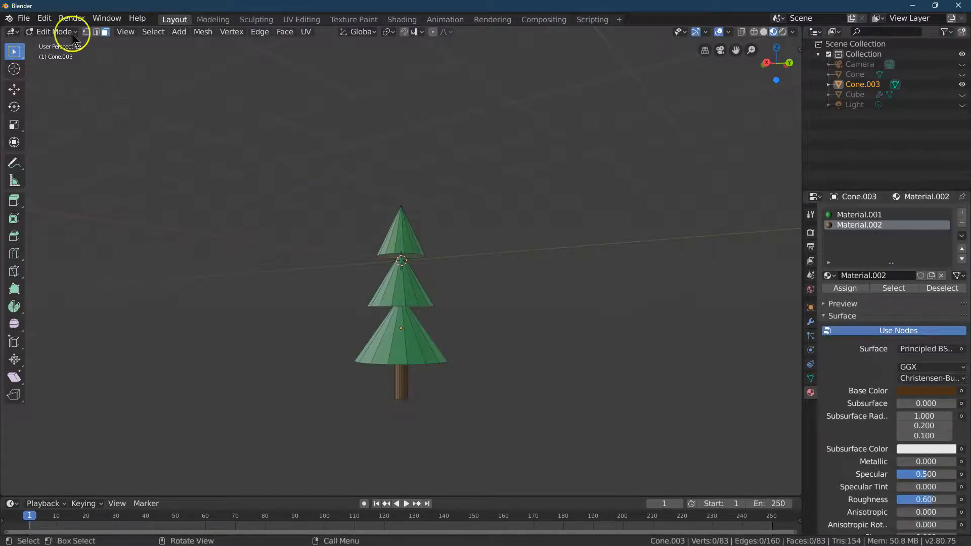
Step: Return to Object Mode and unhide the ground cube and the mountain cone
{"action": "left_click", "coordinate": [48, 32]}
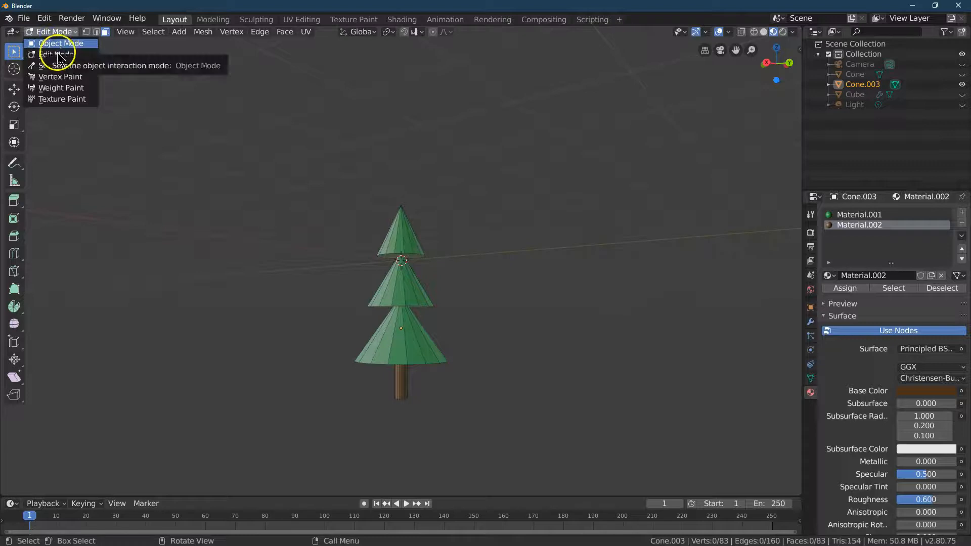
{"action": "left_click", "coordinate": [61, 43]}
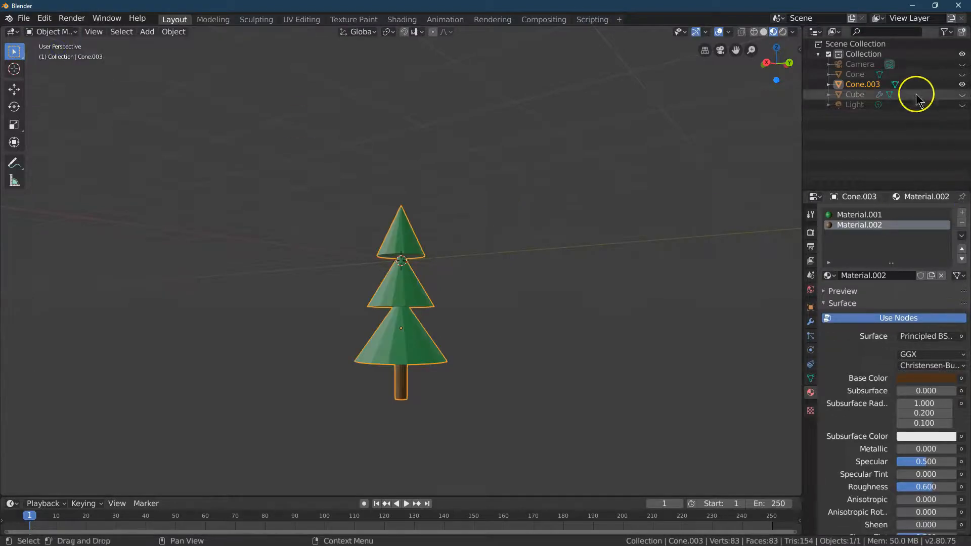
{"action": "left_click", "coordinate": [962, 94]}
{"action": "left_click", "coordinate": [962, 74]}
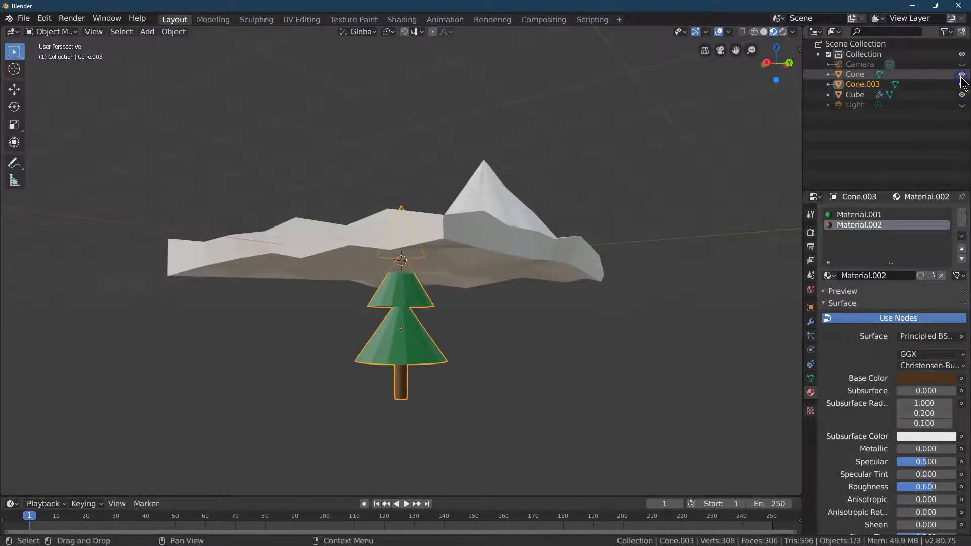
Step: Move the tree up 4.48 m along Z so that it stands on the ground
{"action": "left_click", "coordinate": [15, 95]}
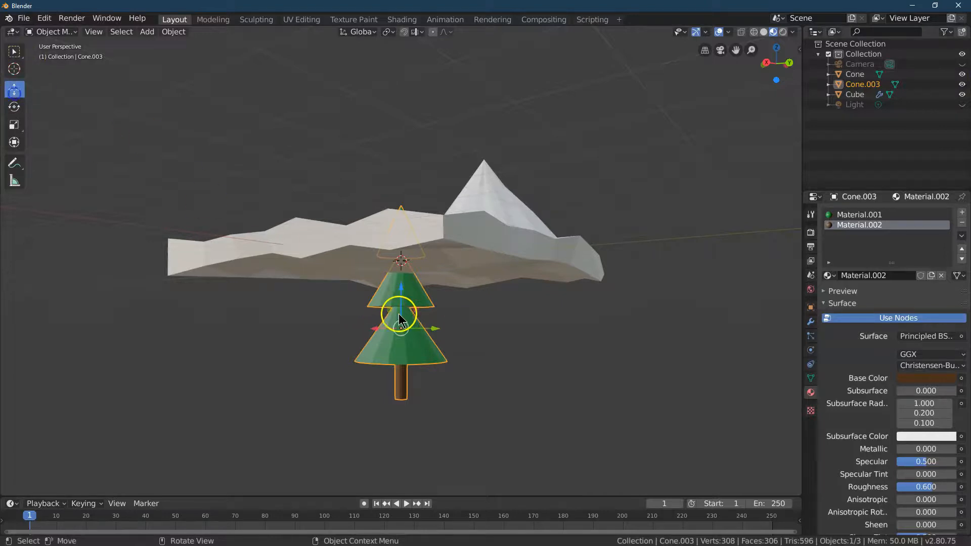
{"action": "left_click_drag", "start_coordinate": [398, 303], "coordinate": [399, 162]}
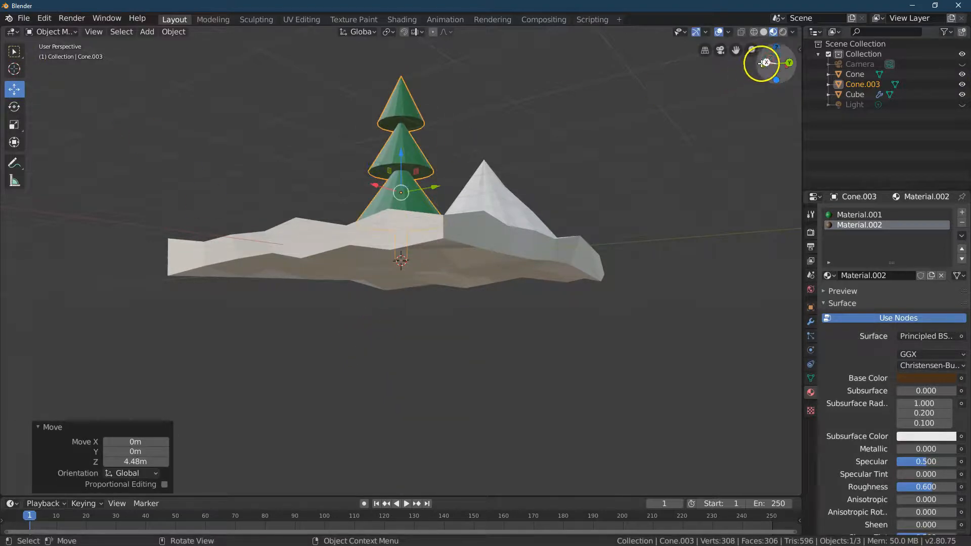
{"action": "left_click_drag", "start_coordinate": [763, 60], "coordinate": [763, 76]}
{"action": "left_click_drag", "start_coordinate": [13, 89], "coordinate": [126, 89]}
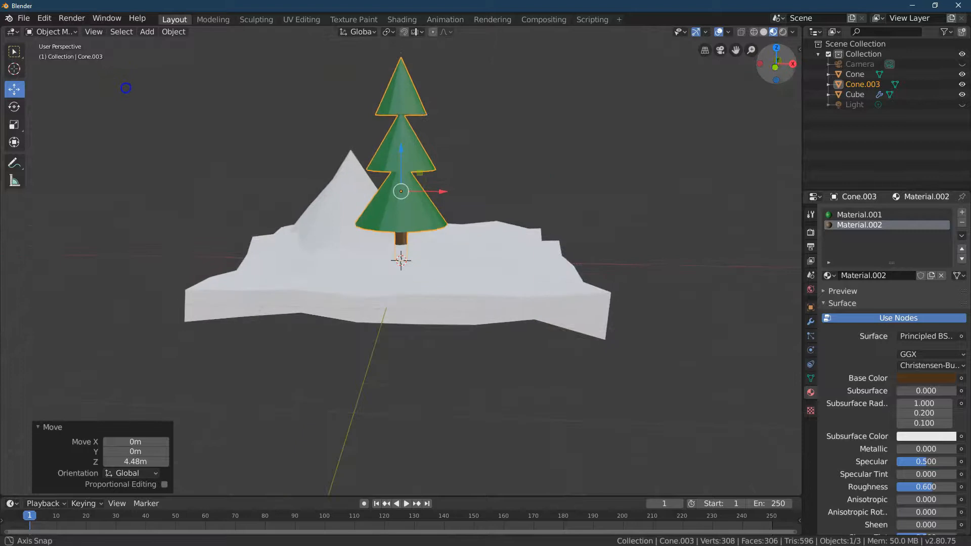
Step: Move the tree 8.26 m along X so that it stands clear of the ground block
{"action": "left_click_drag", "start_coordinate": [429, 205], "coordinate": [690, 187]}
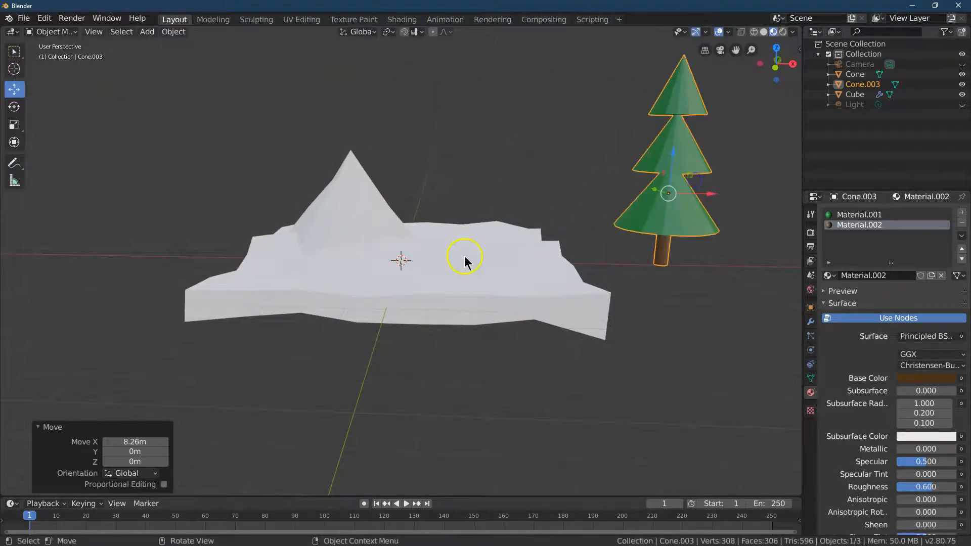
Step: Select the ground cube and change its material's base color to a medium dark green
{"action": "left_click", "coordinate": [463, 257]}
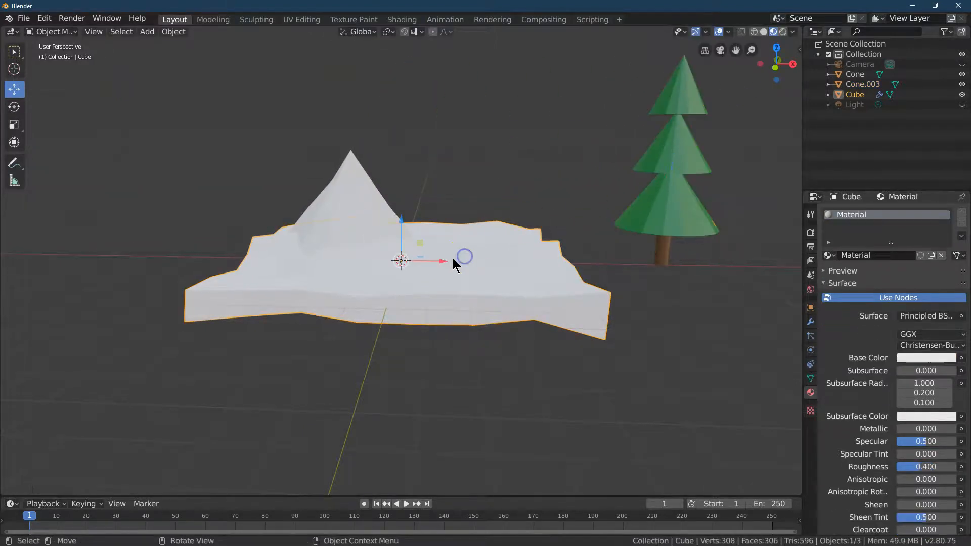
{"action": "left_click", "coordinate": [914, 359]}
{"action": "left_click_drag", "start_coordinate": [905, 273], "coordinate": [877, 235]}
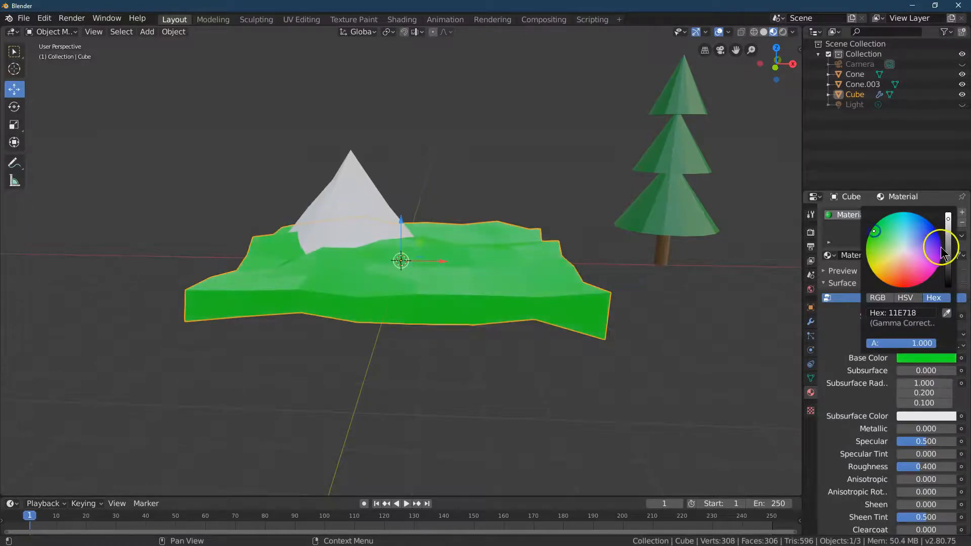
{"action": "left_click_drag", "start_coordinate": [948, 239], "coordinate": [949, 251]}
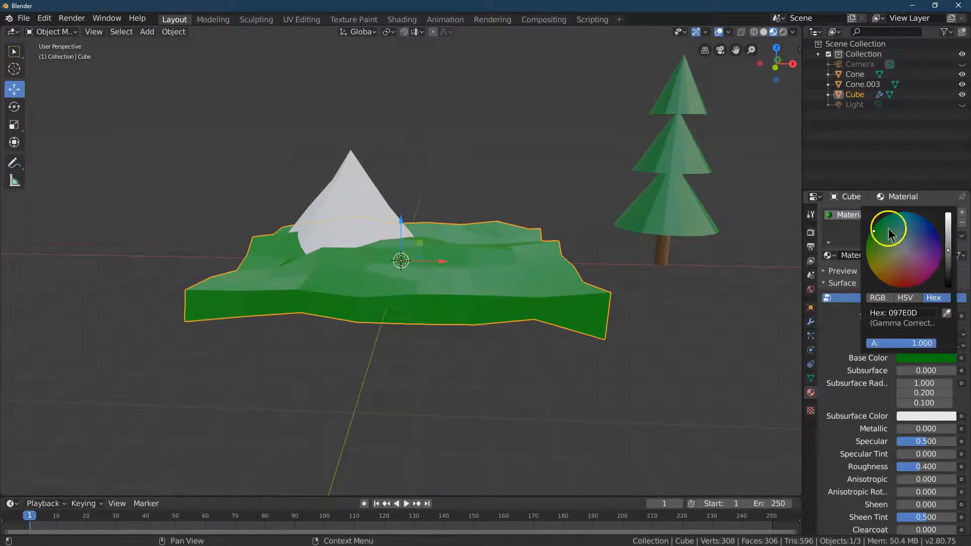
{"action": "left_click_drag", "start_coordinate": [950, 247], "coordinate": [948, 242]}
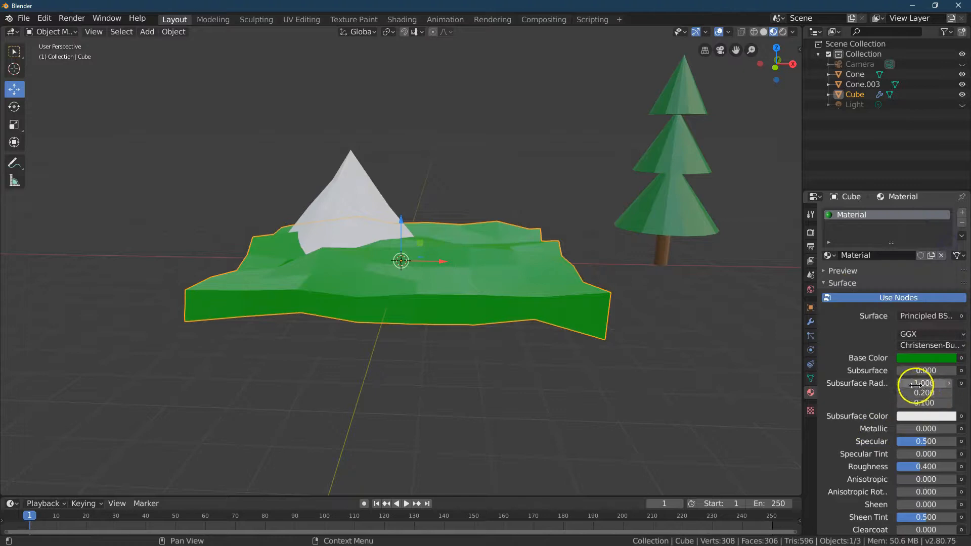
Step: Set the ground material's roughness to 0.5 and its metallic value to 0.6
{"action": "scroll", "coordinate": [895, 487], "scroll_direction": "down", "scroll_amount": 1}
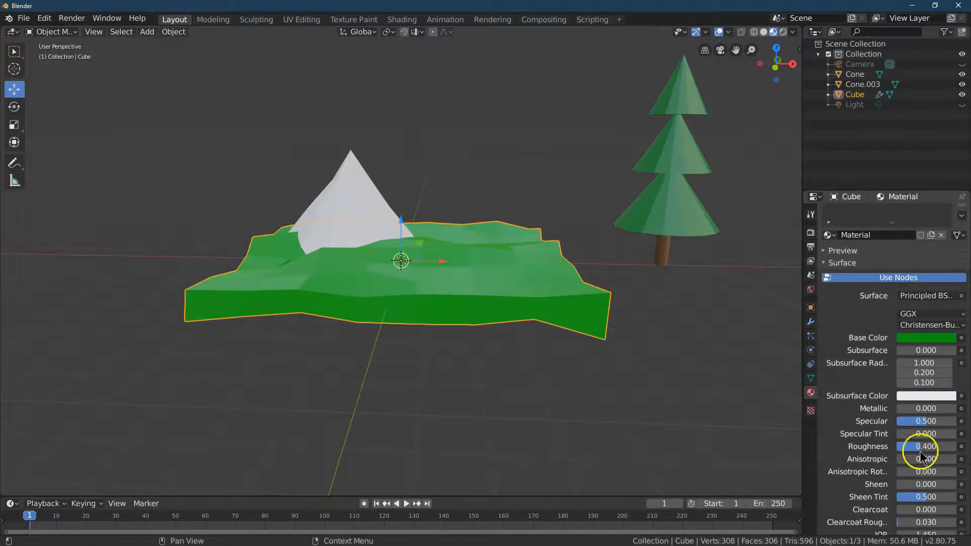
{"action": "left_click", "coordinate": [927, 447]}
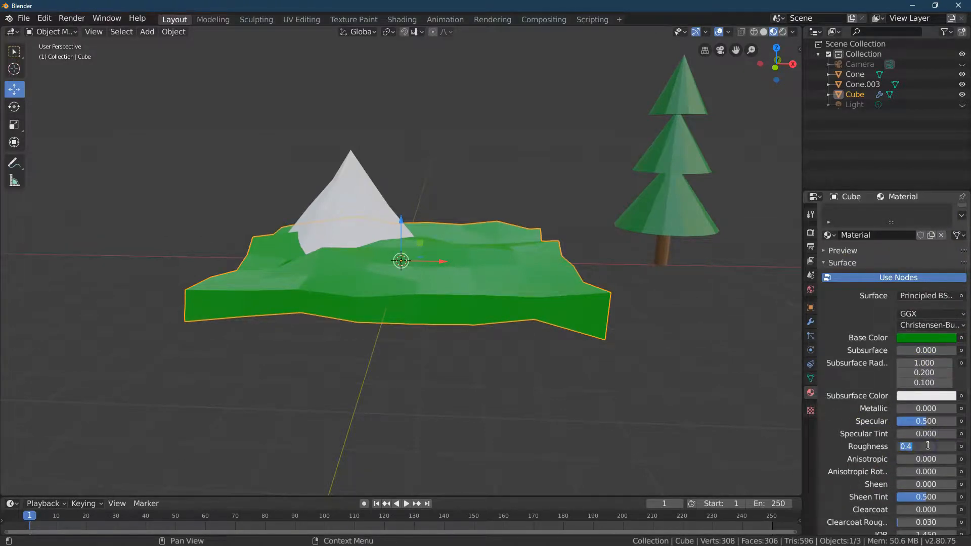
{"action": "type", "text": "0.5"}
{"action": "key", "text": "Return"}
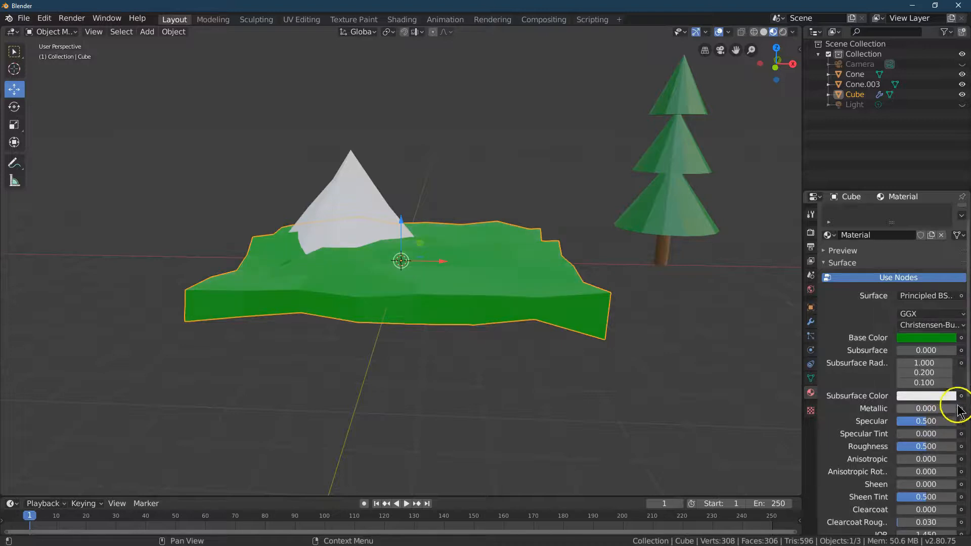
{"action": "left_click", "coordinate": [930, 408]}
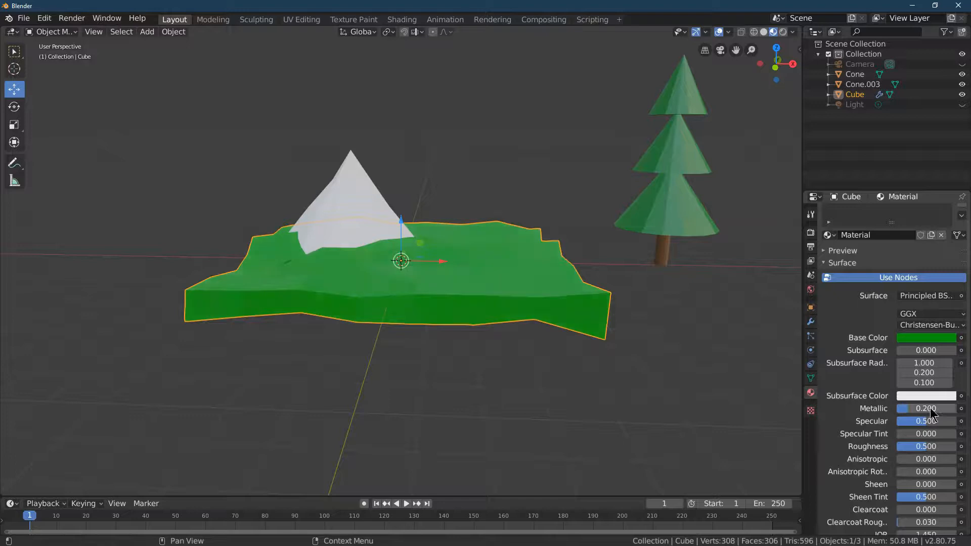
{"action": "left_click", "coordinate": [921, 409]}
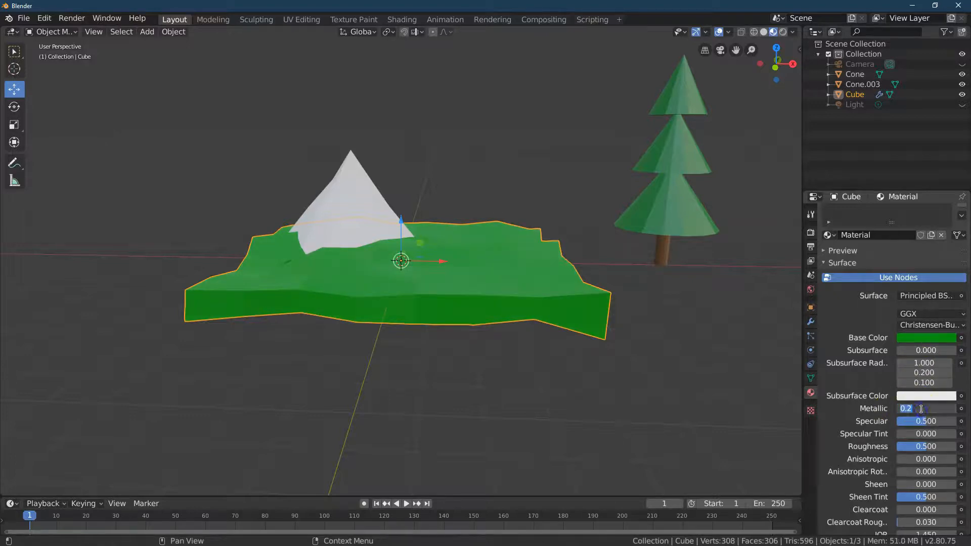
{"action": "type", "text": "0.6"}
{"action": "key", "text": "Return"}
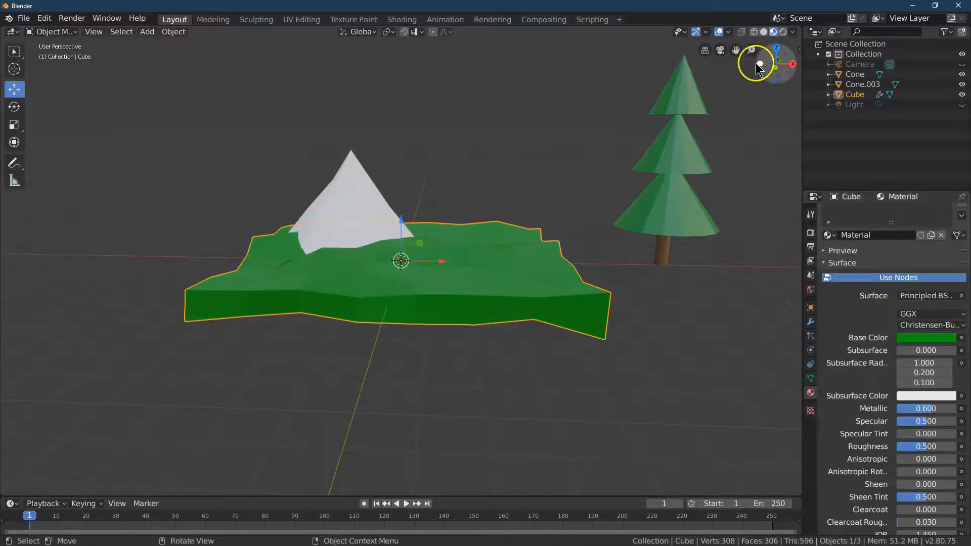
Step: Try a metallic value of 0.4 on the ground material and restore it to 0.6
{"action": "left_click_drag", "start_coordinate": [782, 59], "coordinate": [68, 85]}
{"action": "left_click", "coordinate": [927, 409]}
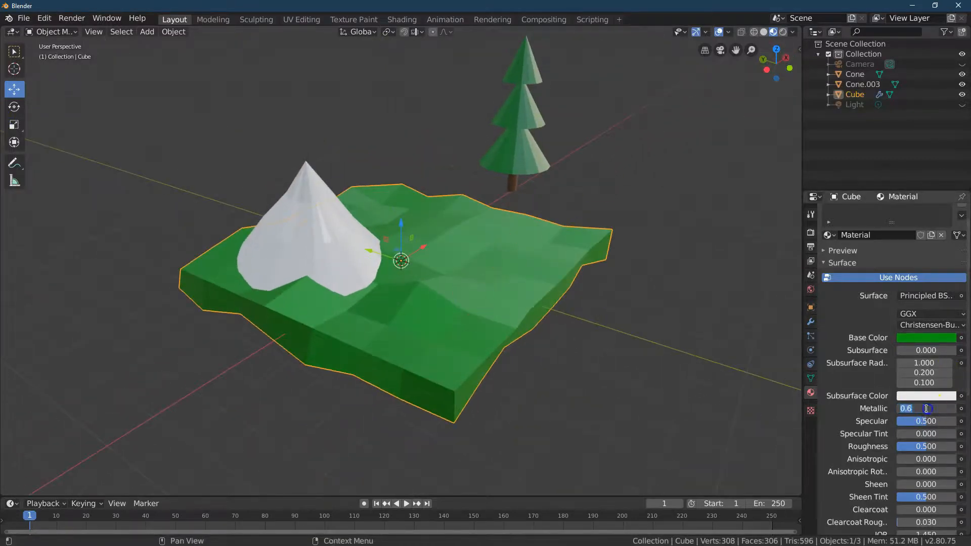
{"action": "type", "text": "0.4"}
{"action": "key", "text": "Return"}
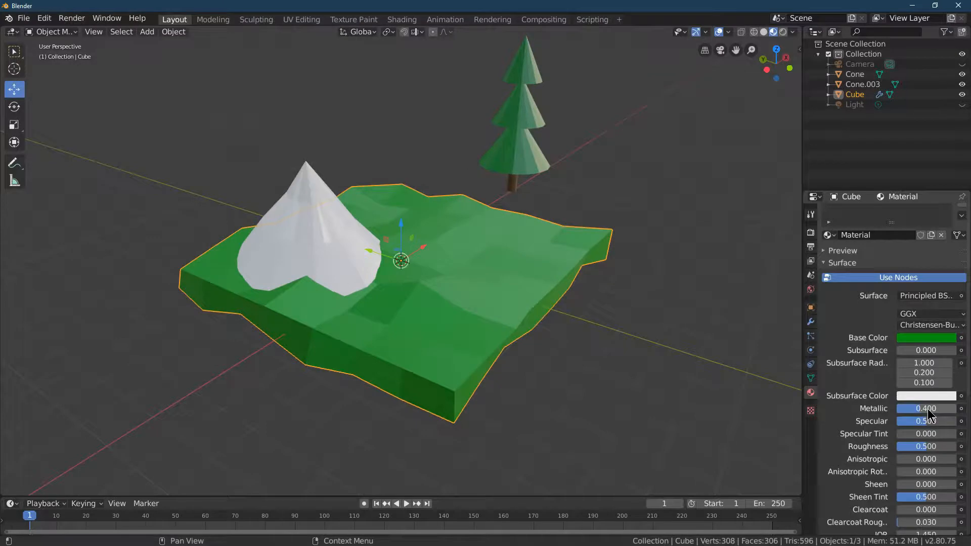
{"action": "type", "text": "0.6"}
{"action": "key", "text": "Return"}
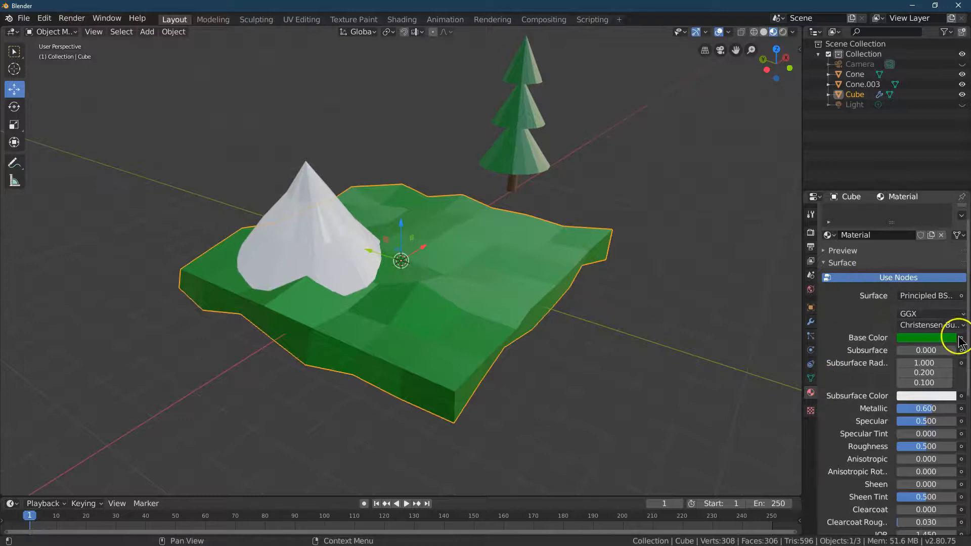
Step: Select the mountain cone and give it a new material
{"action": "left_click", "coordinate": [330, 237]}
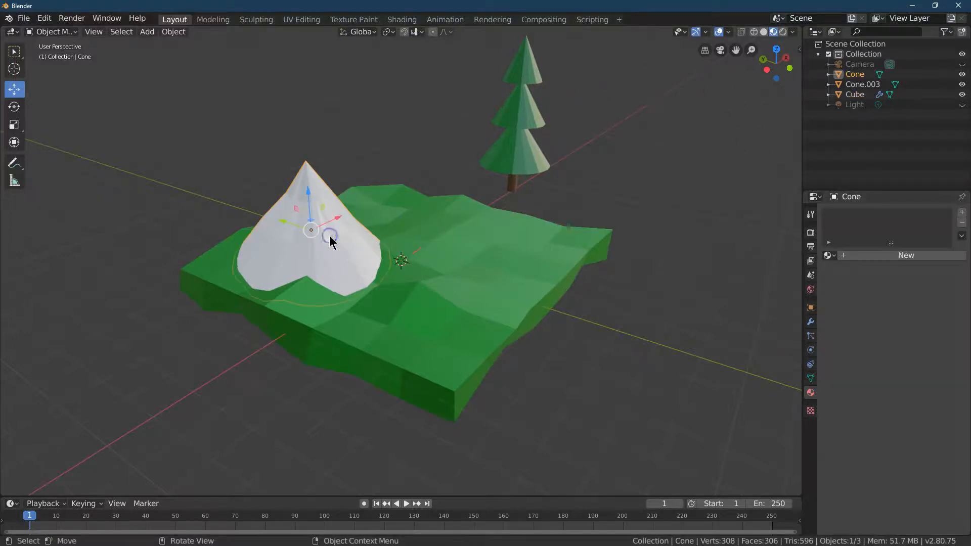
{"action": "left_click_drag", "start_coordinate": [766, 57], "coordinate": [190, 37]}
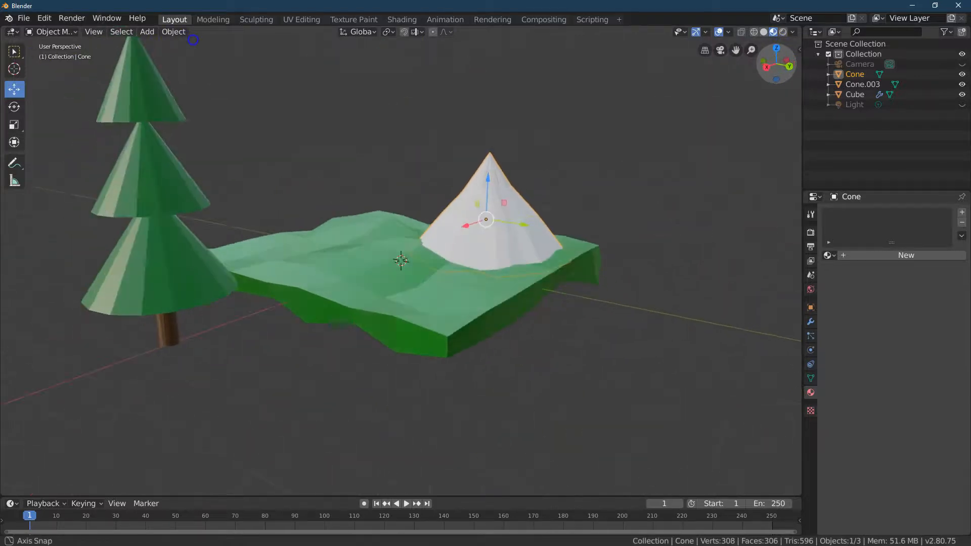
{"action": "left_click", "coordinate": [963, 213]}
{"action": "left_click", "coordinate": [895, 255]}
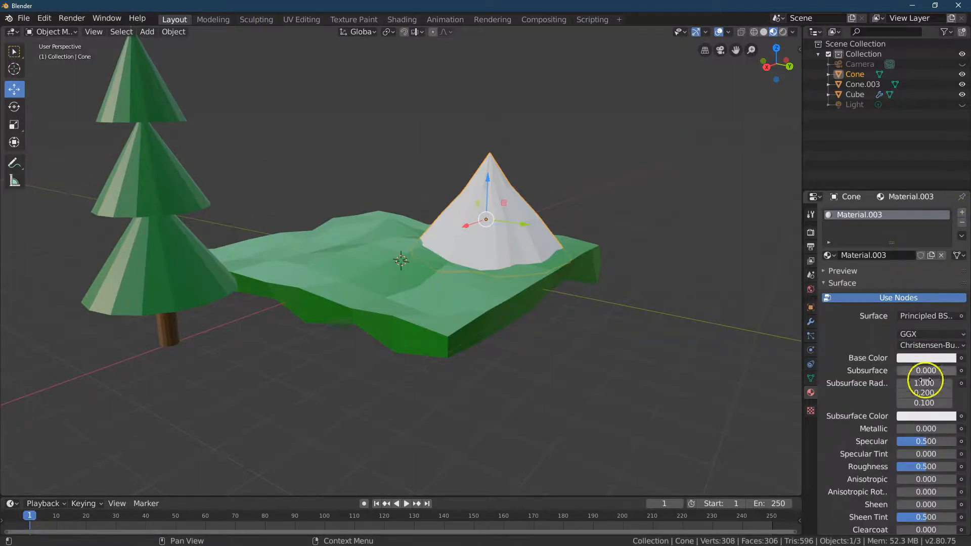
Step: Try sampling a color from the interface with the eyedropper as the mountain material's base color
{"action": "left_click", "coordinate": [944, 361]}
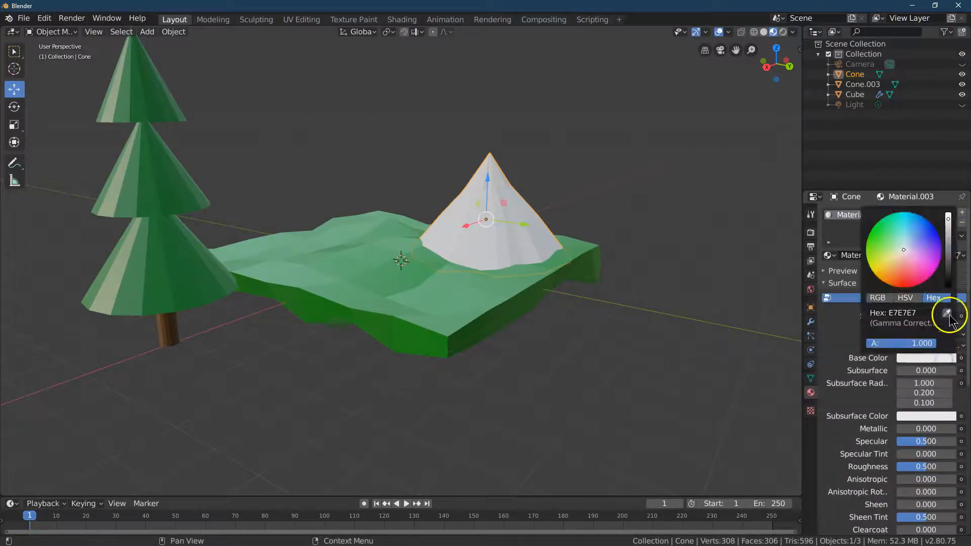
{"action": "left_click", "coordinate": [948, 310]}
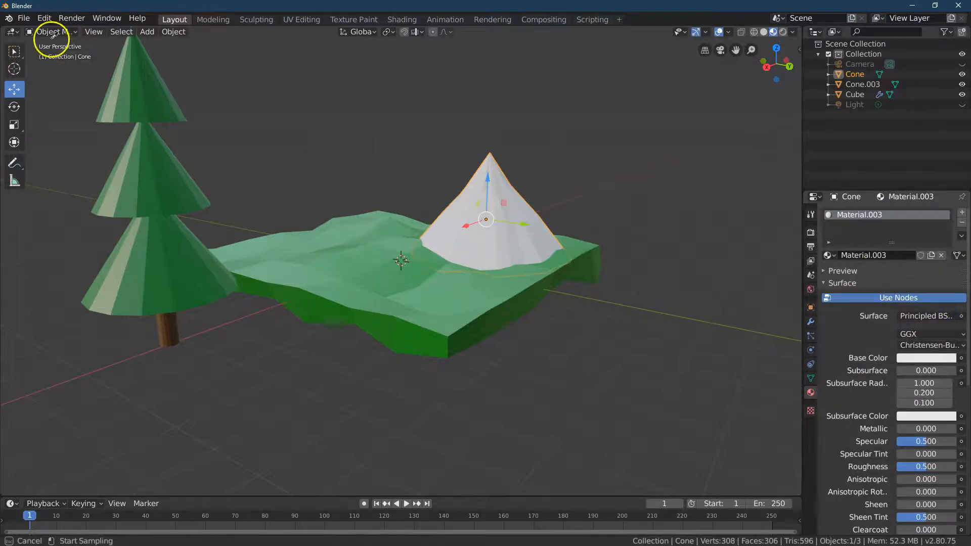
{"action": "left_click", "coordinate": [30, 33]}
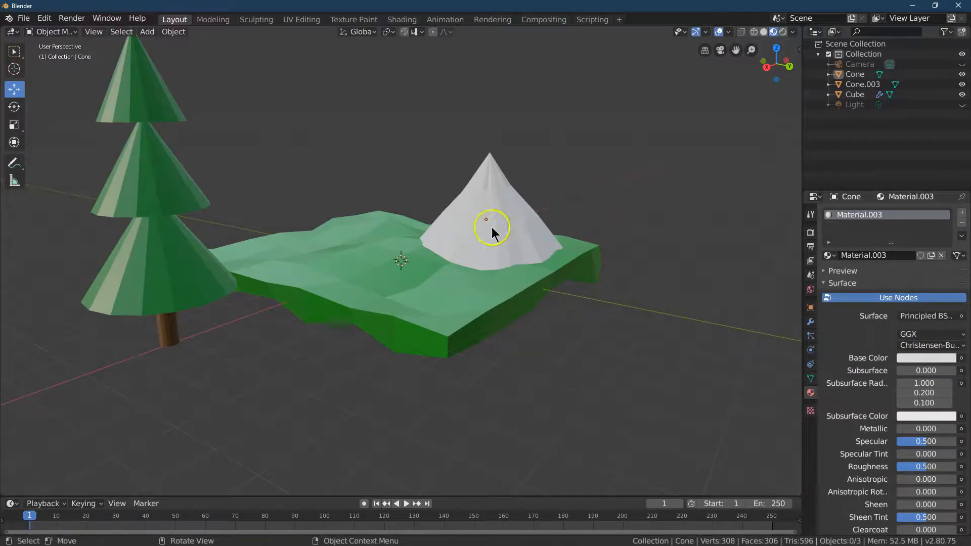
Step: Sample a dark grey from the interface with the eyedropper as the mountain material's base color
{"action": "left_click", "coordinate": [947, 358]}
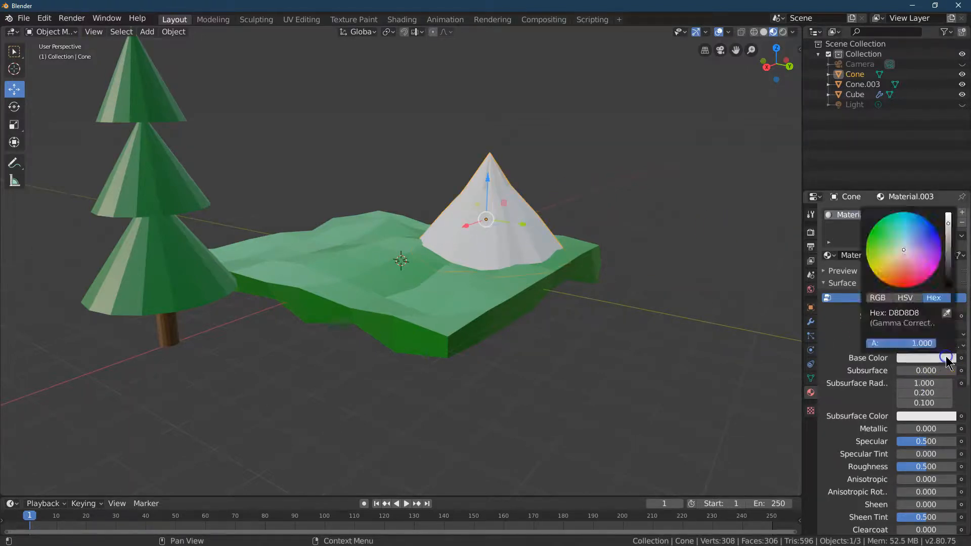
{"action": "left_click", "coordinate": [947, 314]}
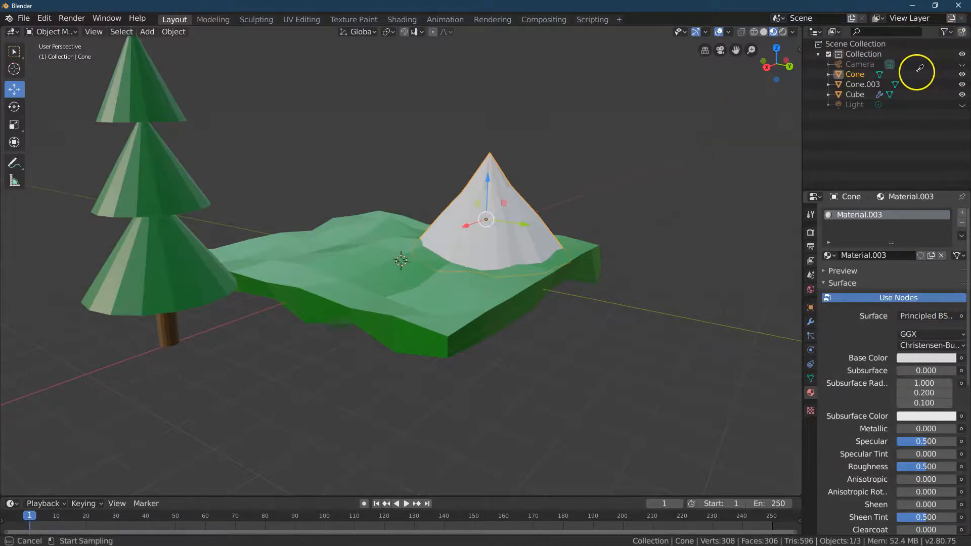
{"action": "left_click", "coordinate": [894, 64]}
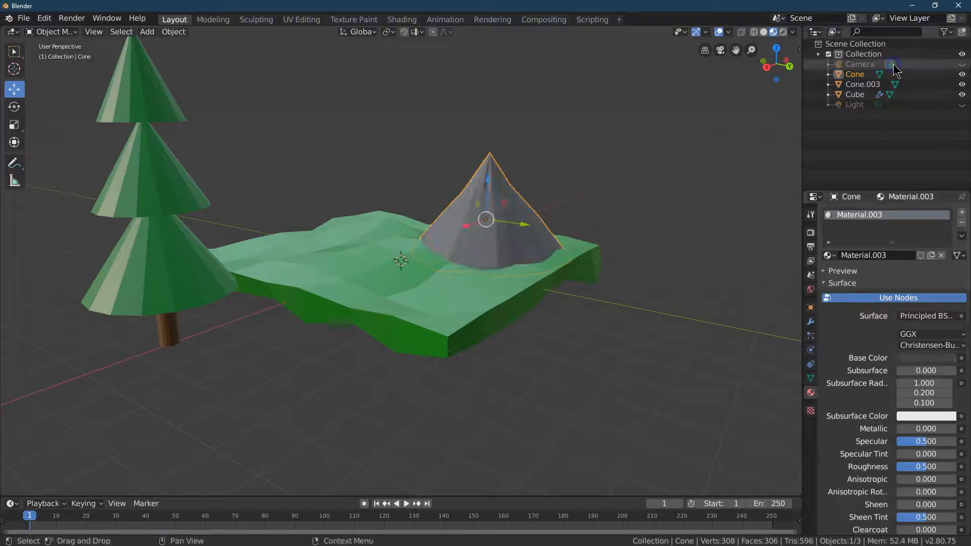
Step: Put the mountain in Edit Mode and box-select all faces of its peak through the mesh from the right side view
{"action": "left_click_drag", "start_coordinate": [764, 67], "coordinate": [784, 75]}
{"action": "left_click", "coordinate": [503, 228]}
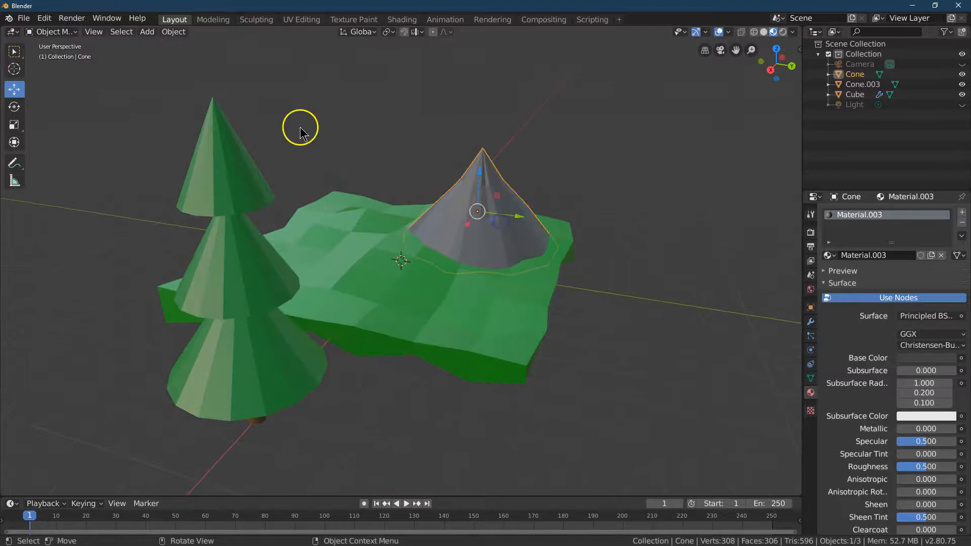
{"action": "left_click", "coordinate": [50, 31]}
{"action": "left_click", "coordinate": [65, 51]}
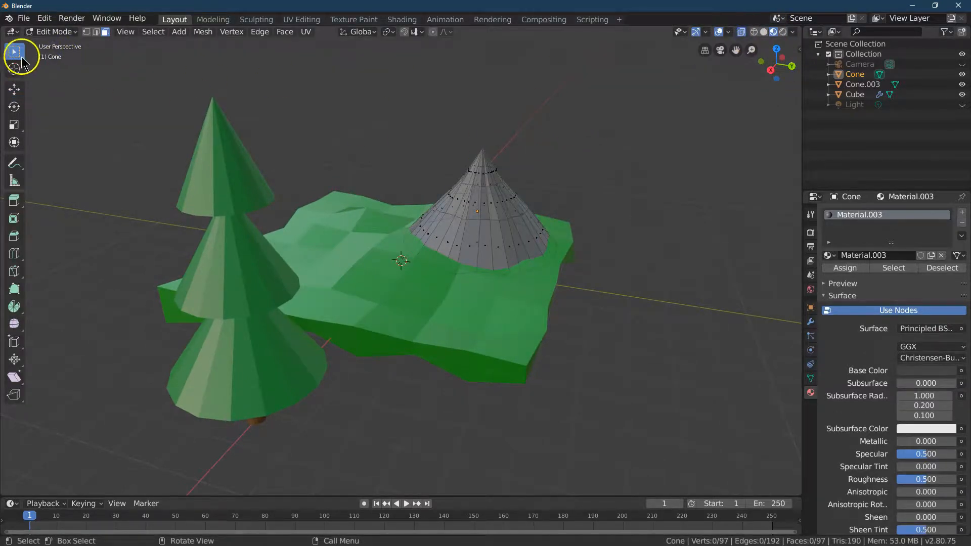
{"action": "left_click", "coordinate": [771, 70]}
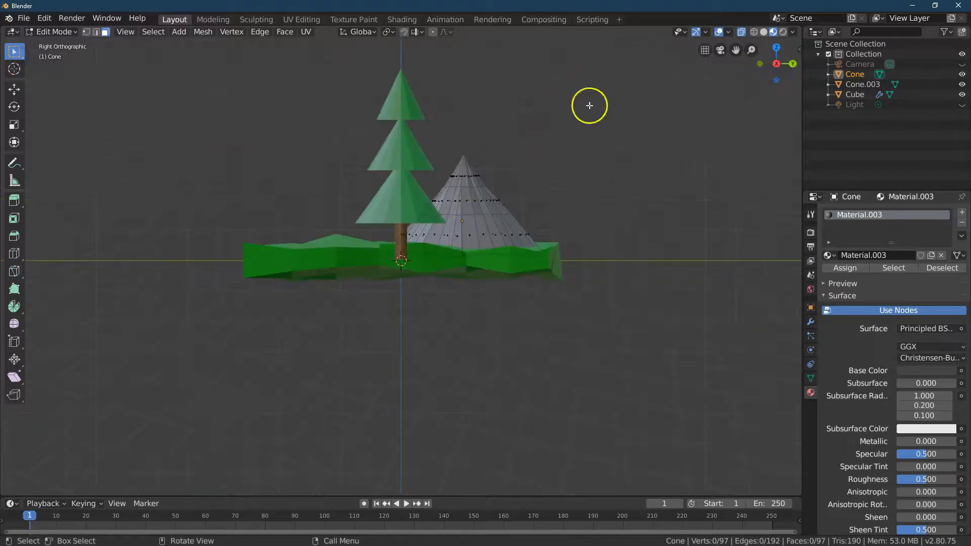
{"action": "left_click_drag", "start_coordinate": [430, 141], "coordinate": [516, 182]}
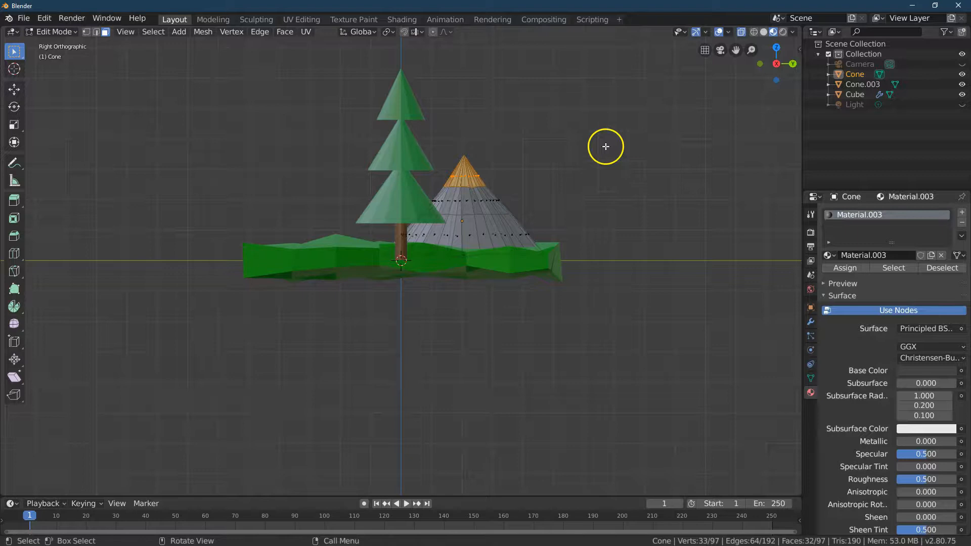
Step: Add a second material slot with a new material to the mountain and set its roughness to 0.3
{"action": "left_click_drag", "start_coordinate": [772, 74], "coordinate": [641, 93]}
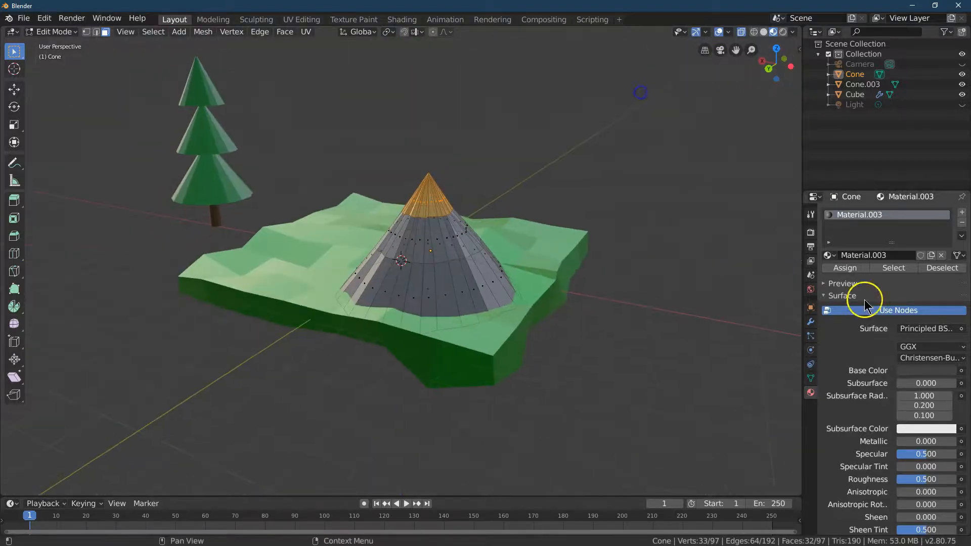
{"action": "left_click", "coordinate": [965, 213]}
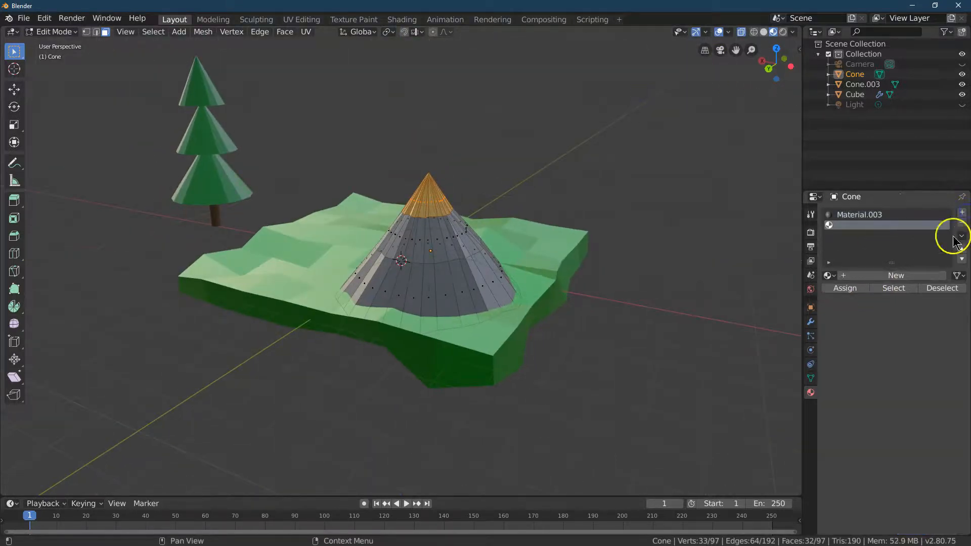
{"action": "left_click", "coordinate": [879, 278]}
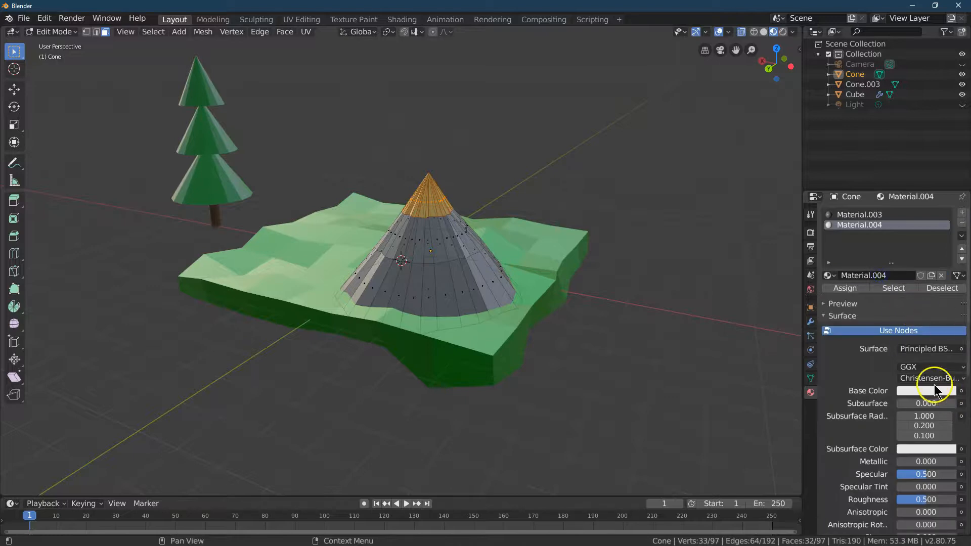
{"action": "left_click", "coordinate": [927, 500]}
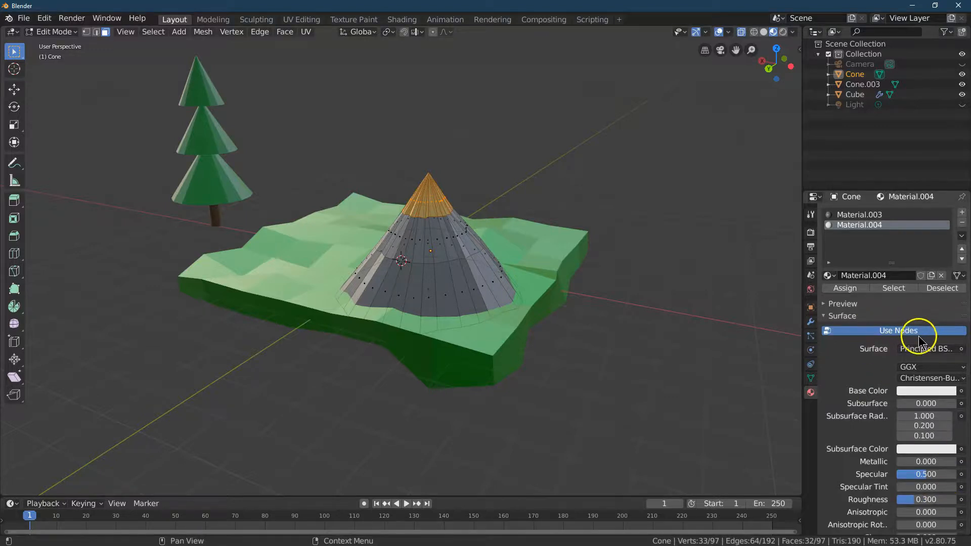
Step: Tint the mountain's second material to the pale bluish white D8D9E7 and assign it to the selected peak faces, clearing the selection at the end
{"action": "left_click", "coordinate": [916, 391]}
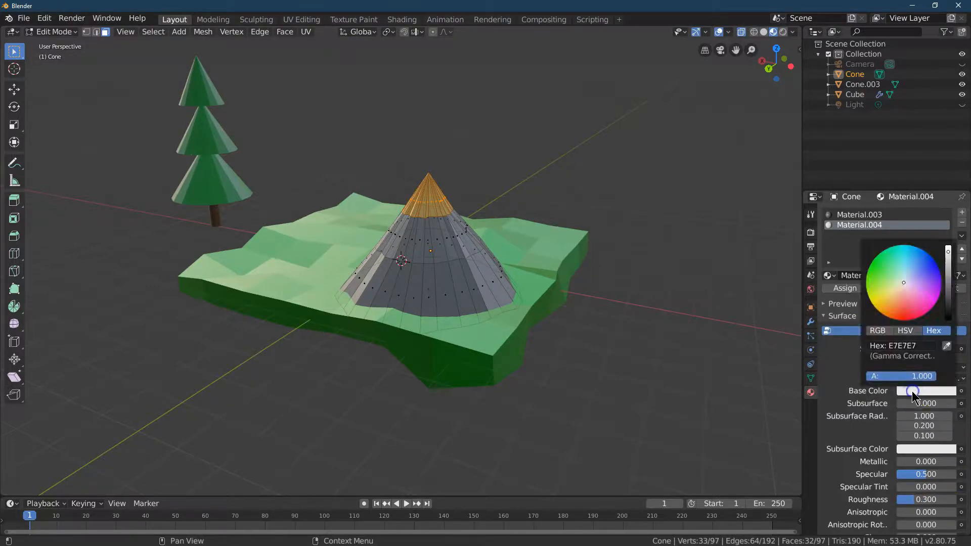
{"action": "left_click", "coordinate": [906, 282]}
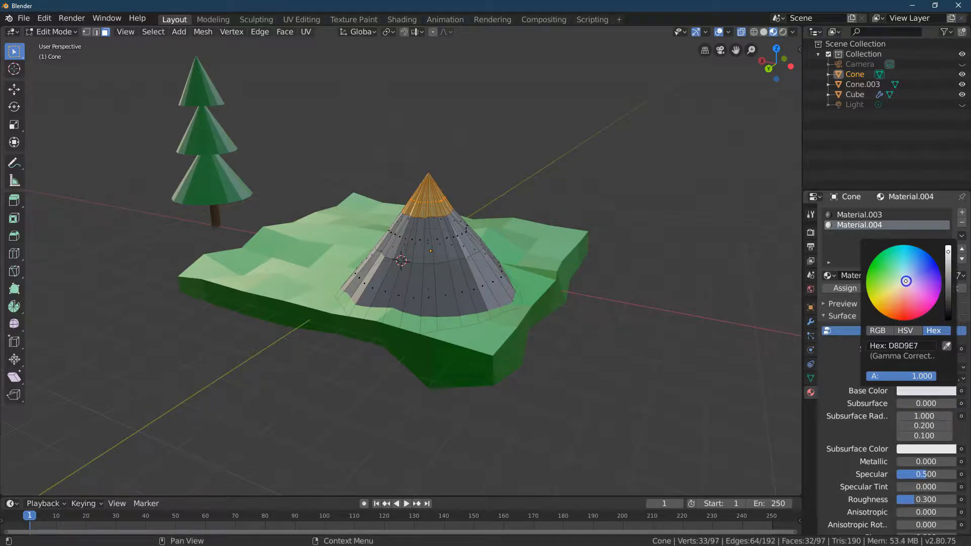
{"action": "left_click", "coordinate": [844, 289]}
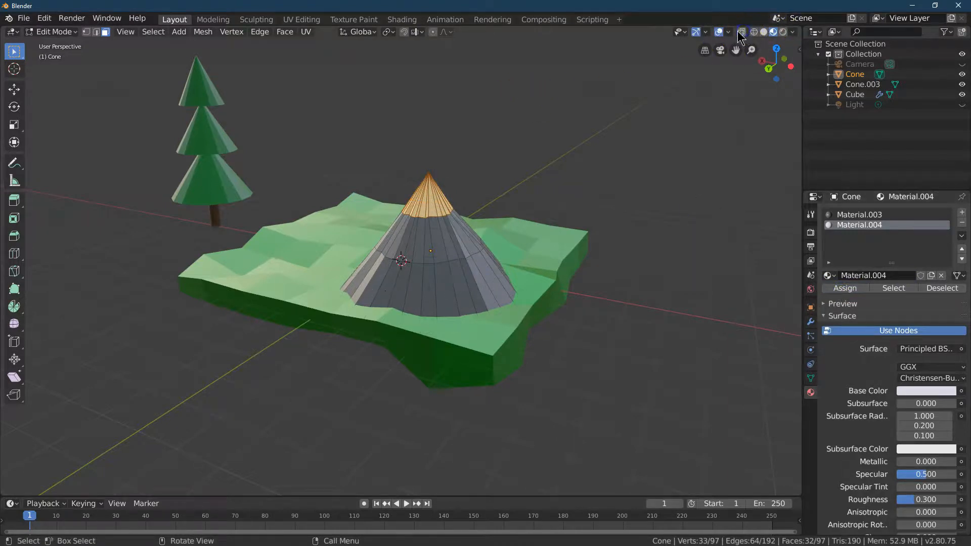
{"action": "left_click", "coordinate": [673, 176]}
{"action": "left_click_drag", "start_coordinate": [768, 71], "coordinate": [723, 92]}
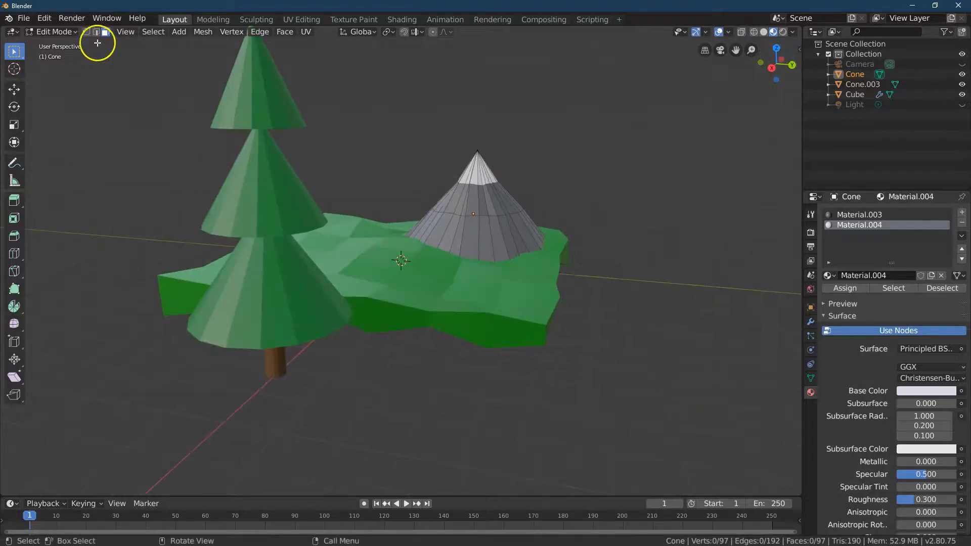
Step: Return the mountain to Object Mode and apply the scale of the pine tree
{"action": "left_click", "coordinate": [50, 32]}
{"action": "left_click", "coordinate": [52, 43]}
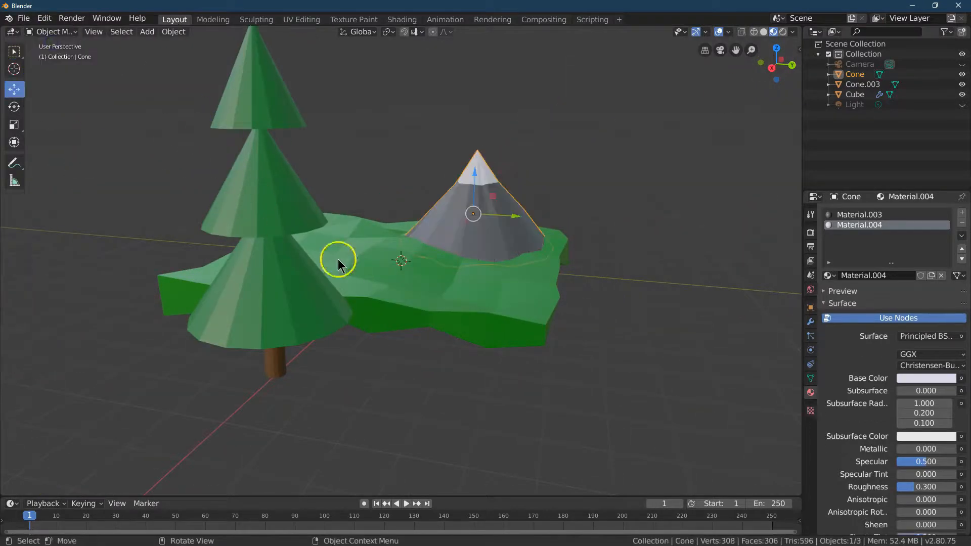
{"action": "left_click", "coordinate": [264, 93]}
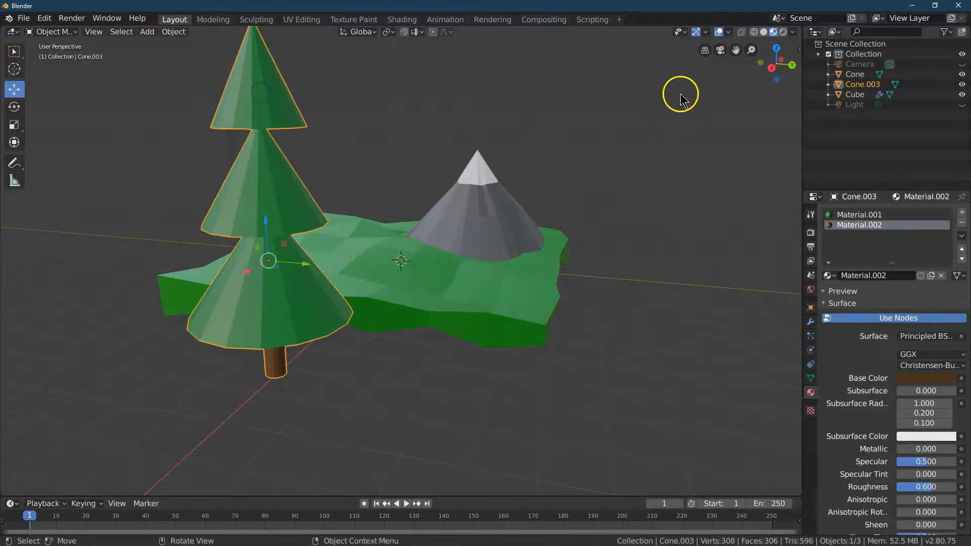
{"action": "left_click", "coordinate": [172, 32]}
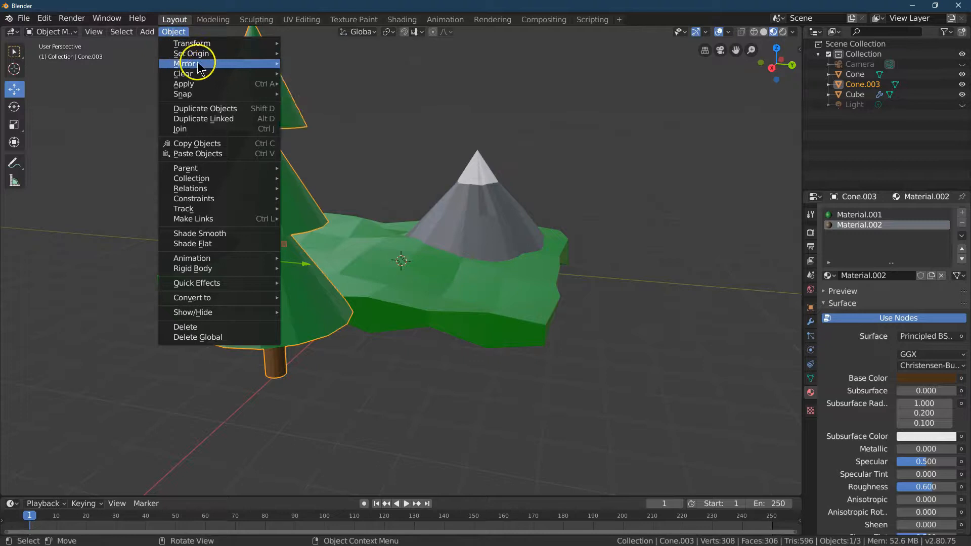
{"action": "mouse_move", "coordinate": [205, 84]}
{"action": "left_click", "coordinate": [314, 103]}
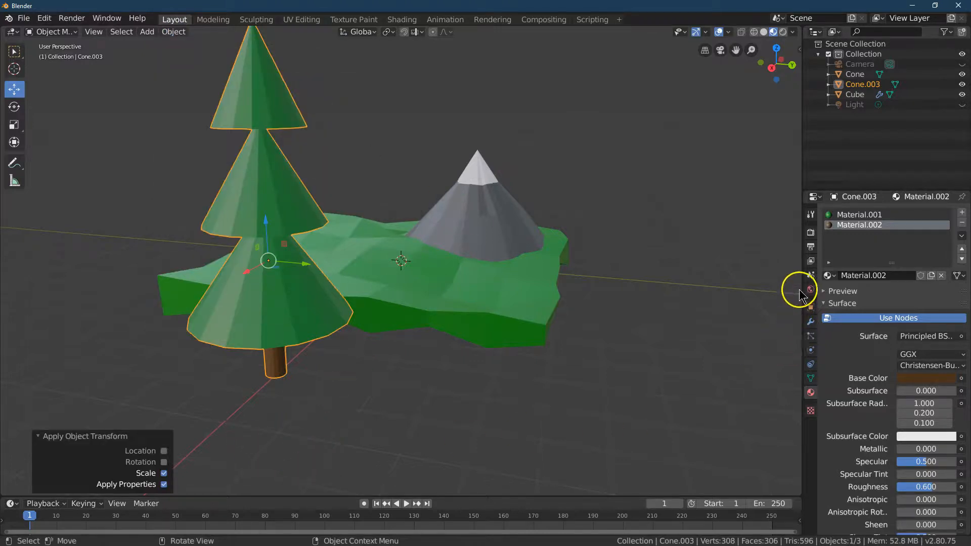
Step: Set the pine tree's scale to 0.1 on the X, Y and Z axes
{"action": "left_click", "coordinate": [809, 311]}
{"action": "left_click", "coordinate": [925, 306]}
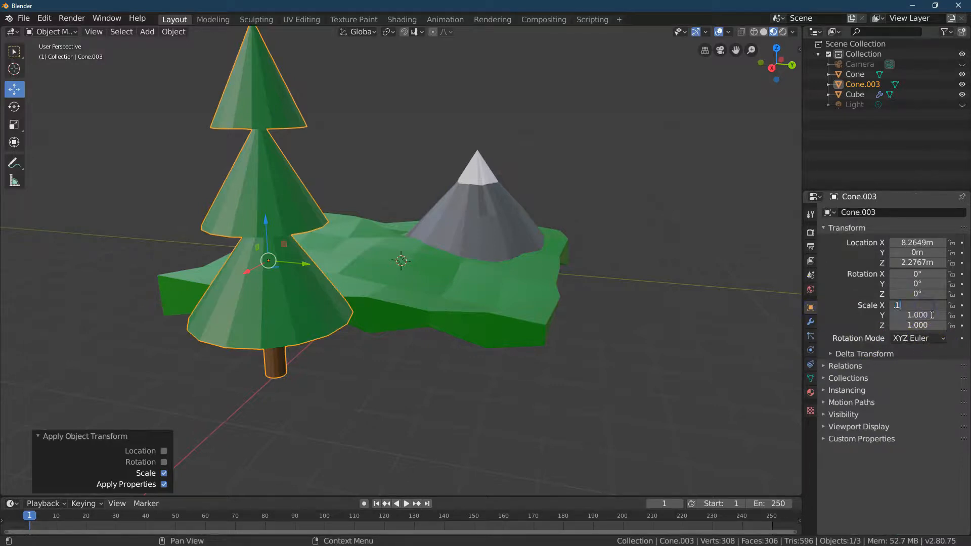
{"action": "type", "text": ".1"}
{"action": "left_click", "coordinate": [933, 314]}
{"action": "type", "text": ".1"}
{"action": "key", "text": "Tab"}
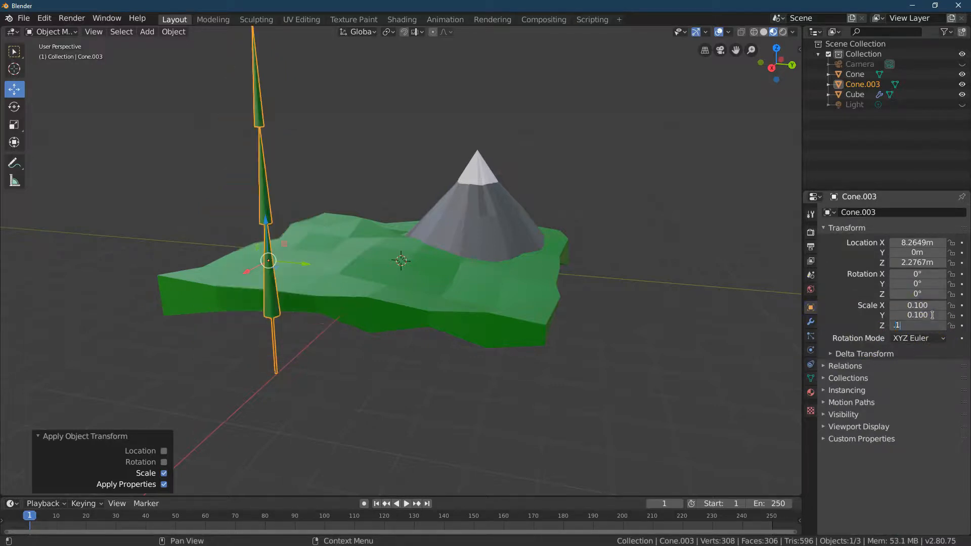
{"action": "key", "text": "Return"}
Step: Move the small pine tree onto the ground in front of the mountain, to about X 2.89 m and Z 0.70 m
{"action": "left_click_drag", "start_coordinate": [752, 51], "coordinate": [336, 278]}
{"action": "left_click_drag", "start_coordinate": [245, 326], "coordinate": [516, 202]}
{"action": "left_click_drag", "start_coordinate": [508, 106], "coordinate": [482, 234]}
{"action": "left_click_drag", "start_coordinate": [736, 51], "coordinate": [680, 48]}
{"action": "left_click_drag", "start_coordinate": [793, 66], "coordinate": [769, 65]}
Step: Set the mountain's scale to 1.25 on the X, Y and Z axes
{"action": "left_click", "coordinate": [644, 208]}
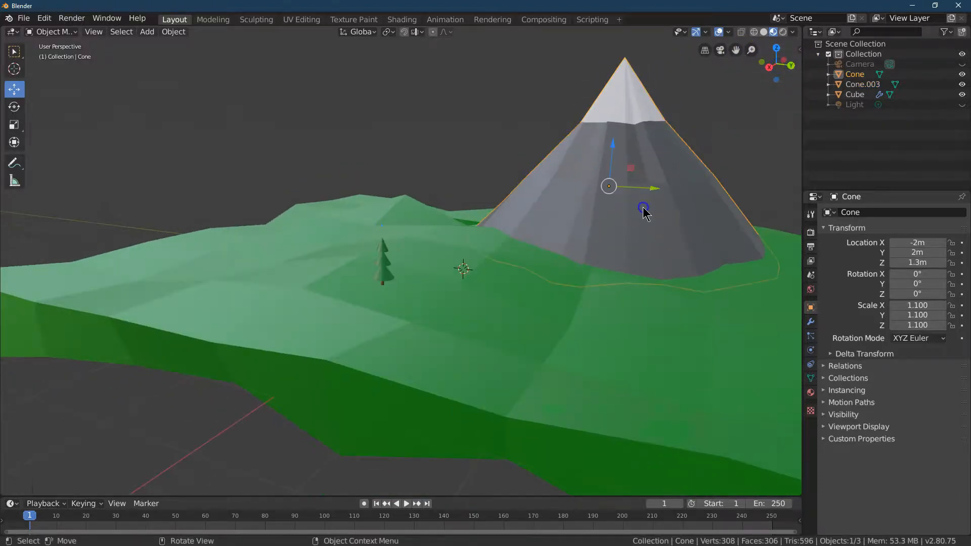
{"action": "left_click", "coordinate": [913, 306]}
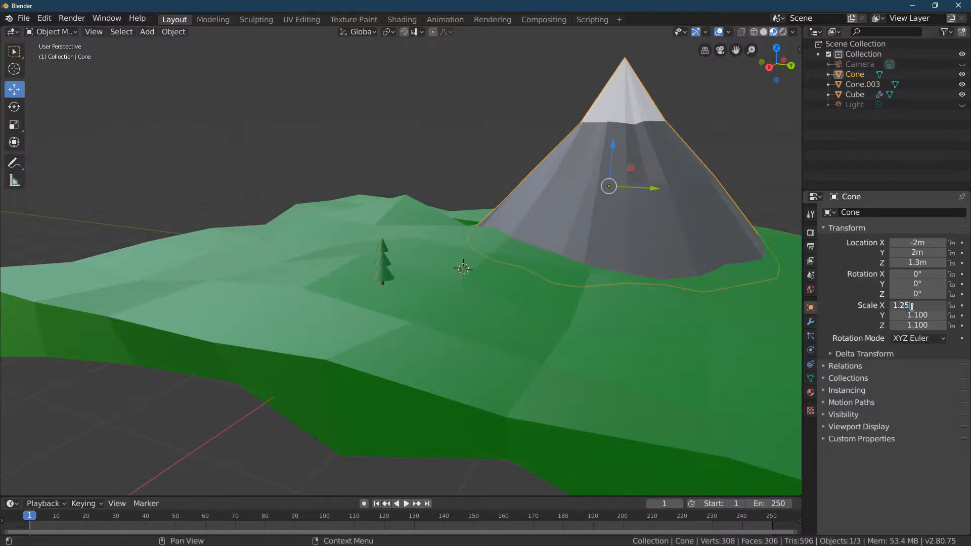
{"action": "type", "text": "1.25"}
{"action": "key", "text": "Return"}
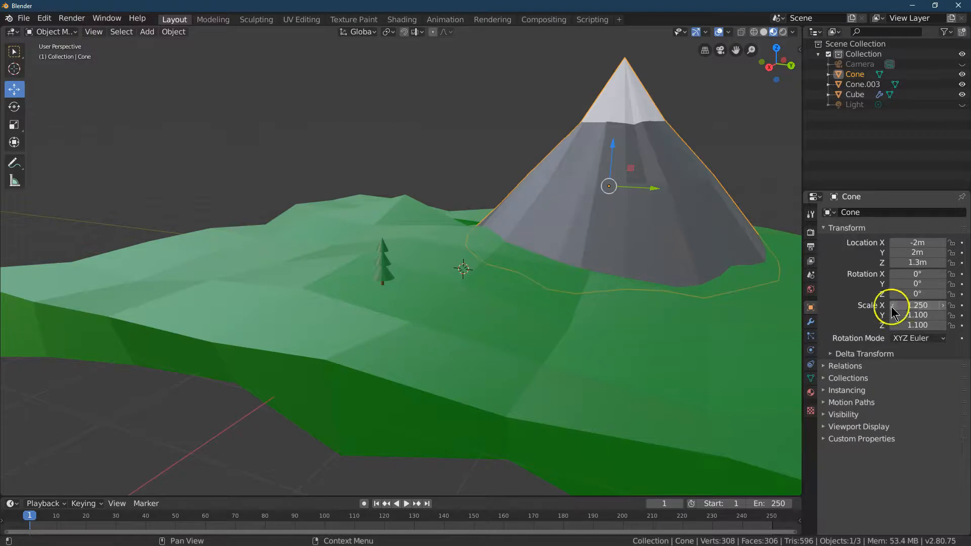
{"action": "left_click", "coordinate": [910, 316]}
{"action": "type", "text": "1."}
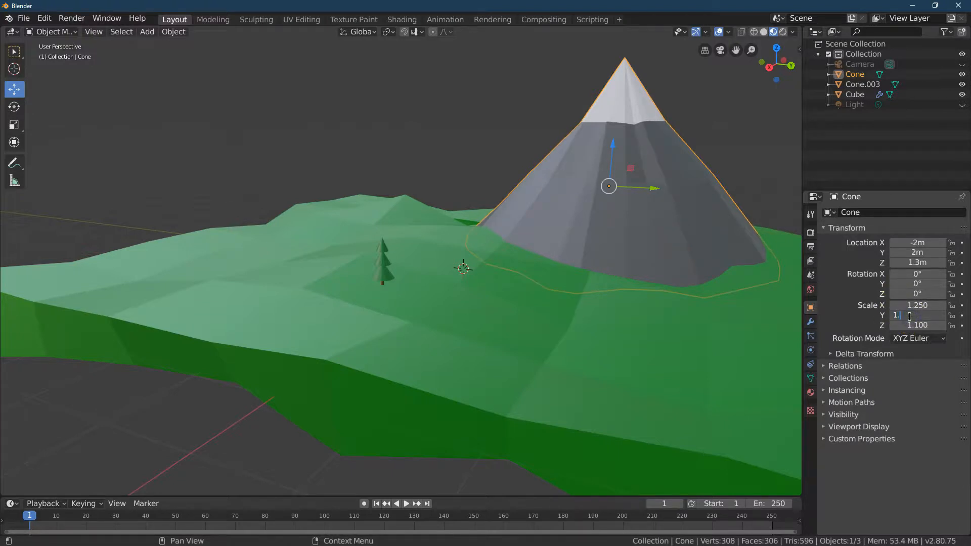
{"action": "type", "text": "25"}
{"action": "key", "text": "Return"}
{"action": "left_click", "coordinate": [913, 324]}
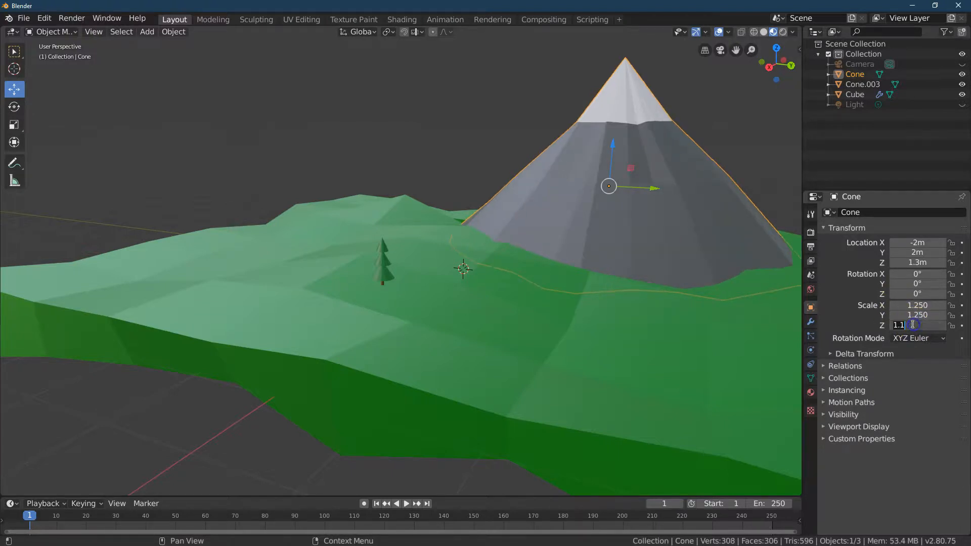
{"action": "type", "text": "1.25"}
{"action": "key", "text": "Return"}
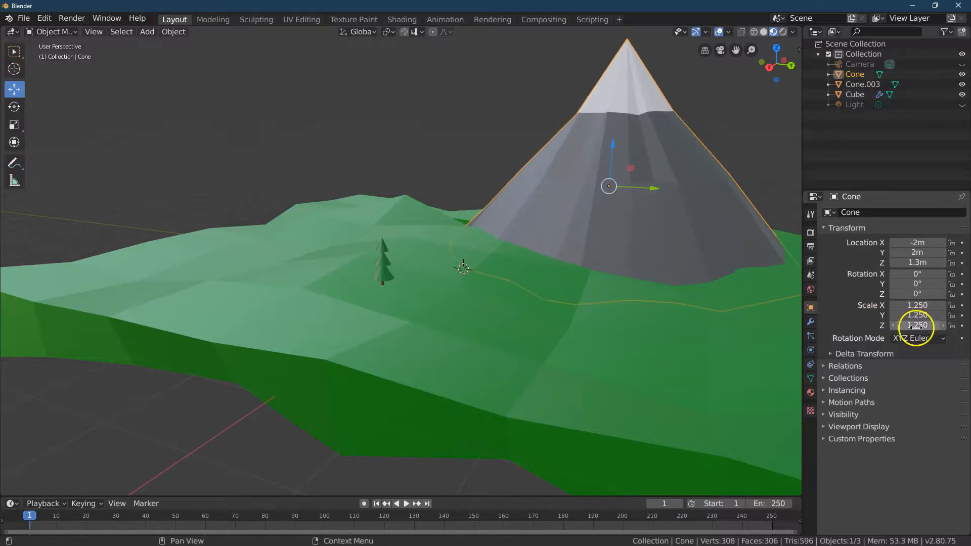
Step: Raise the mountain to a Z location of 1.4 m
{"action": "left_click_drag", "start_coordinate": [614, 143], "coordinate": [617, 133]}
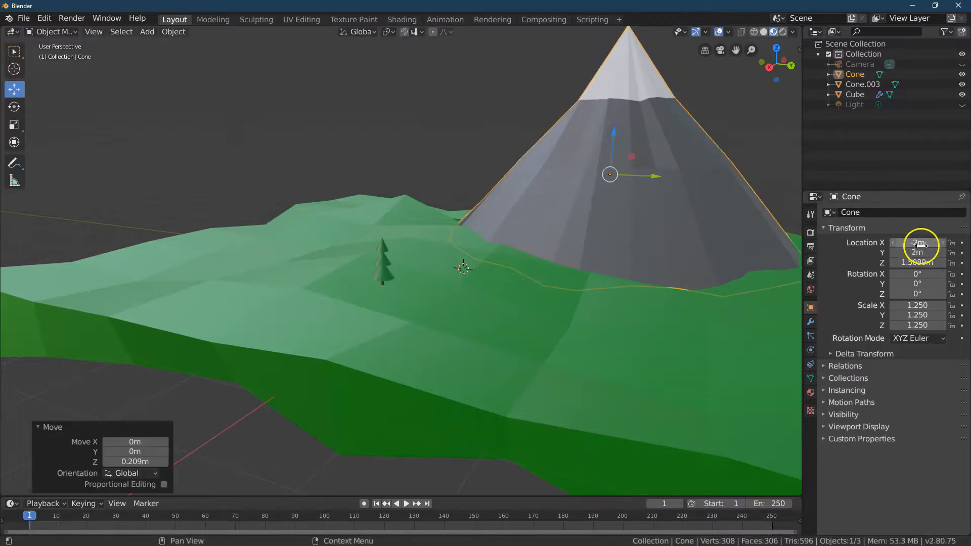
{"action": "type", "text": "4"}
{"action": "key", "text": "Return"}
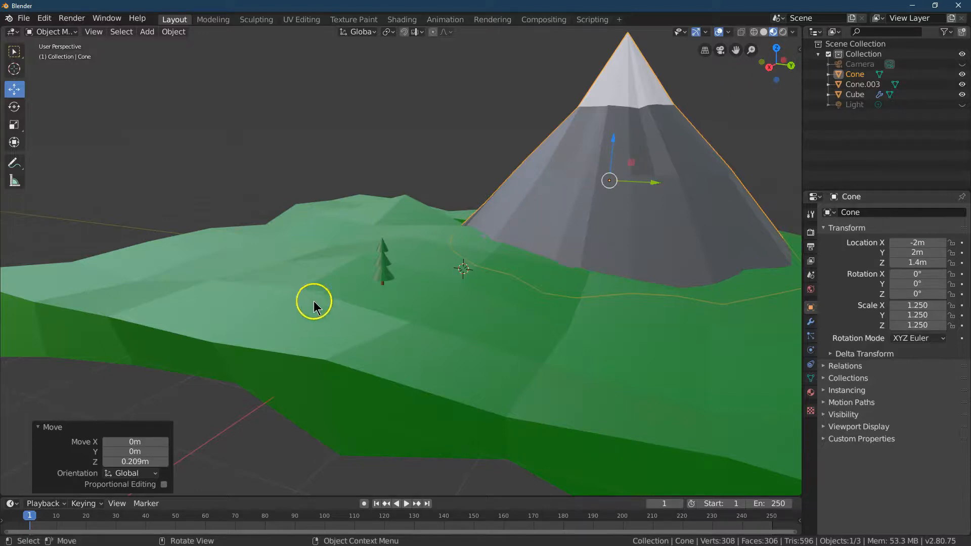
{"action": "key", "text": "g"}
{"action": "left_click", "coordinate": [381, 266]}
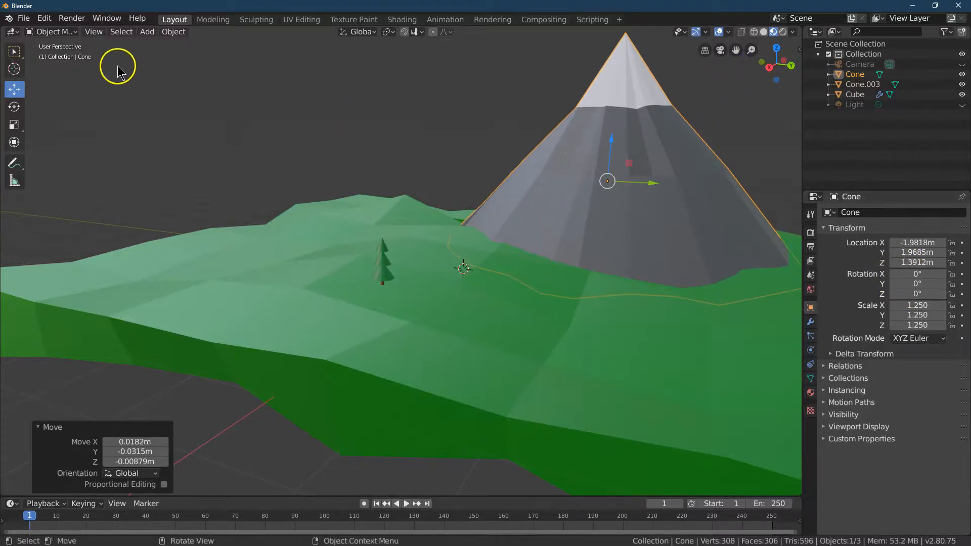
{"action": "left_click", "coordinate": [45, 19]}
{"action": "left_click", "coordinate": [53, 30]}
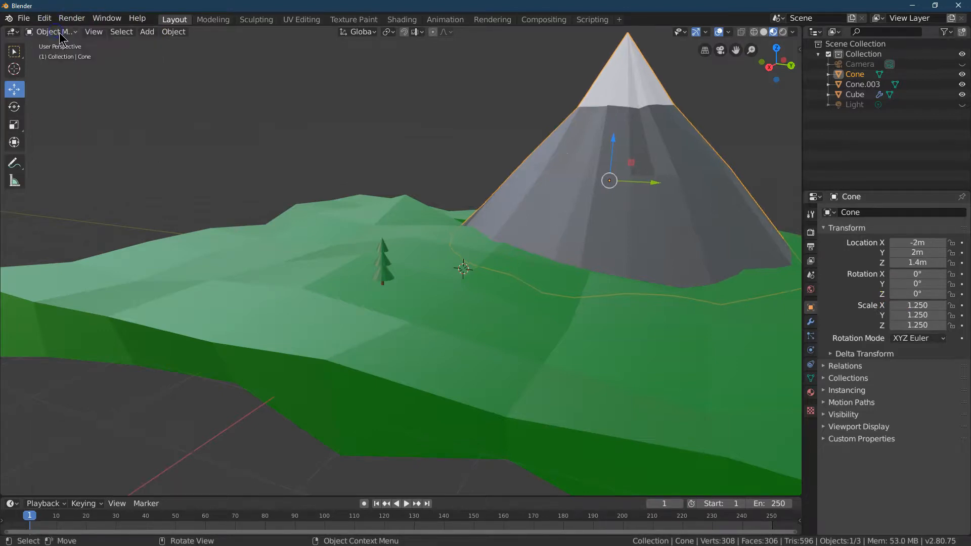
Step: Duplicate the pine tree and place the copy beside it, offset about -0.33 m in X, 0.72 m in Y and -0.09 m in Z
{"action": "left_click", "coordinate": [24, 55]}
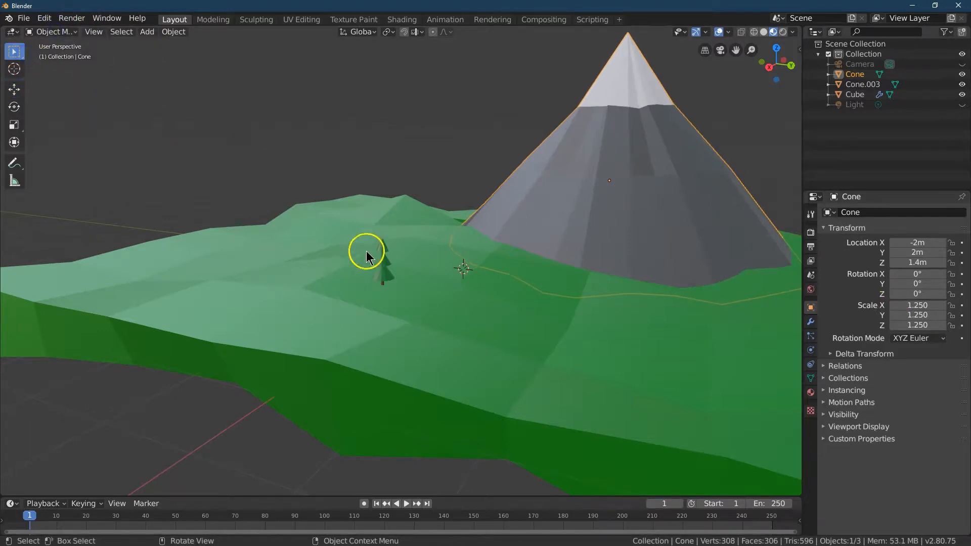
{"action": "left_click", "coordinate": [383, 259]}
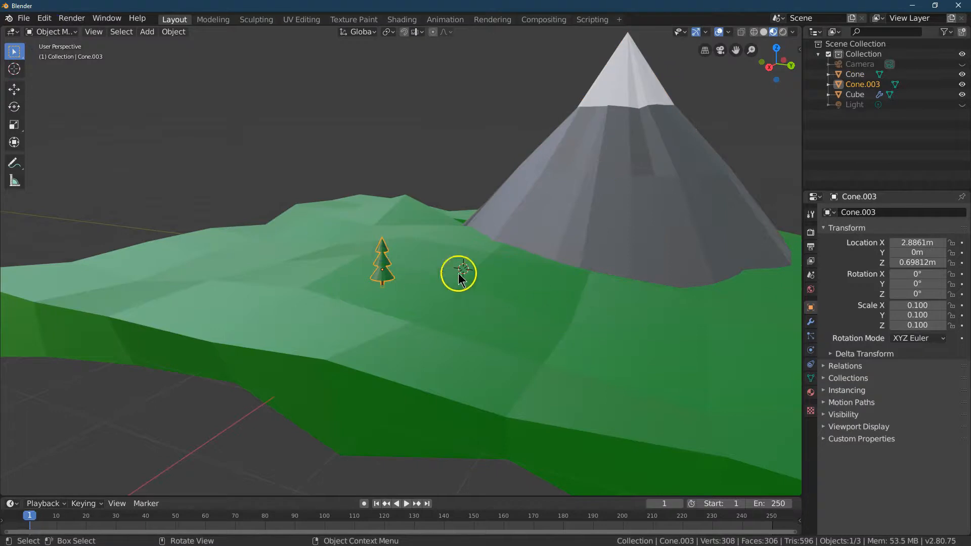
{"action": "left_click", "coordinate": [174, 32]}
{"action": "left_click", "coordinate": [257, 109]}
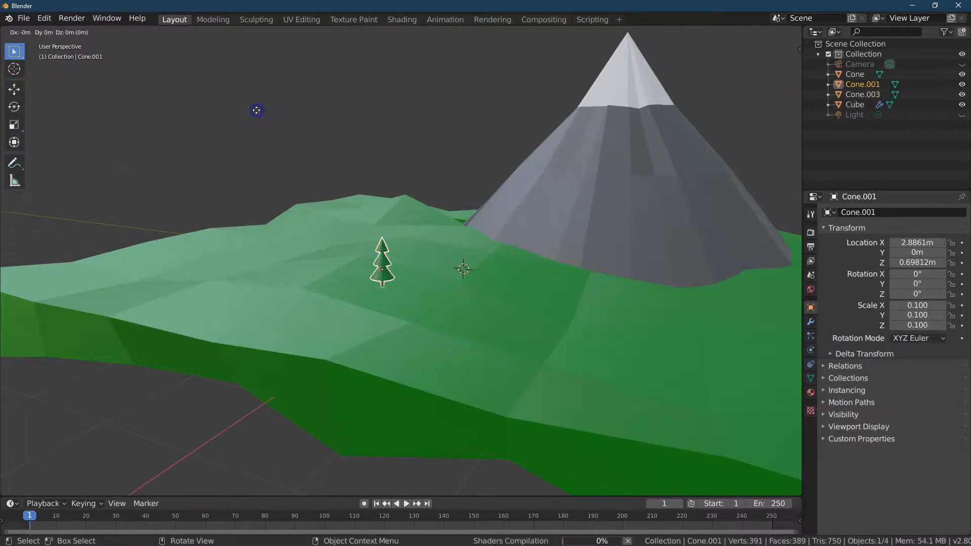
{"action": "left_click", "coordinate": [322, 119]}
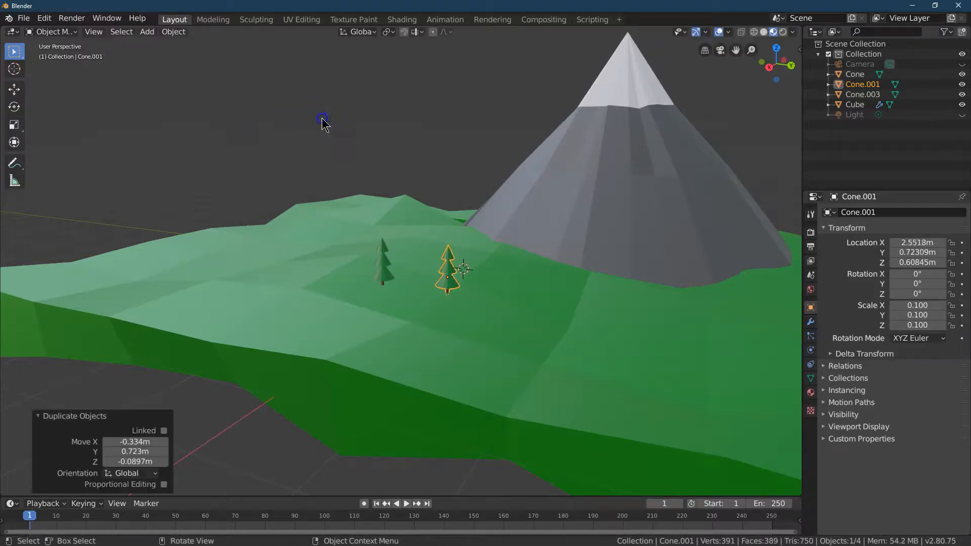
Step: Try to box-select the two pine trees from a close view
{"action": "left_click", "coordinate": [769, 66]}
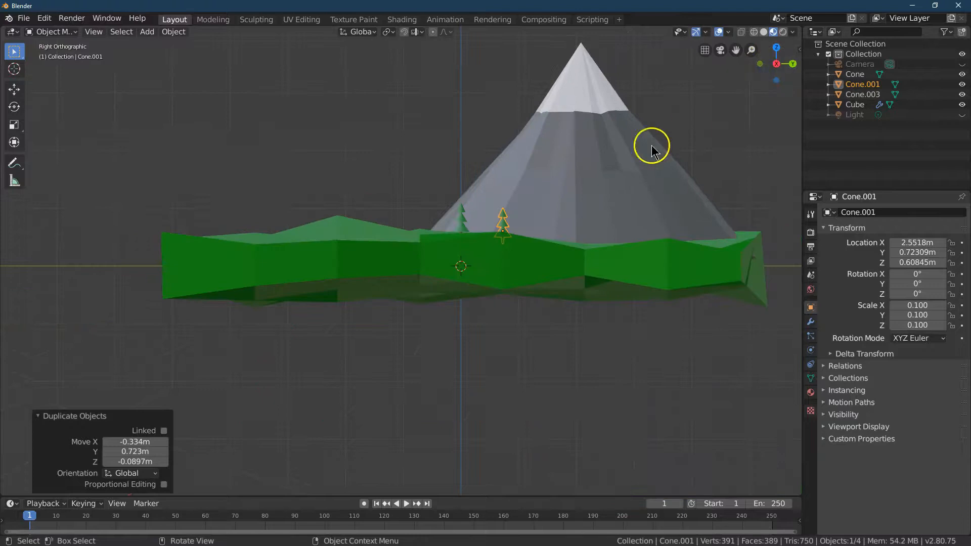
{"action": "left_click_drag", "start_coordinate": [743, 61], "coordinate": [741, 56]}
{"action": "left_click_drag", "start_coordinate": [576, 175], "coordinate": [544, 245]}
{"action": "left_click_drag", "start_coordinate": [785, 67], "coordinate": [761, 464]}
{"action": "left_click", "coordinate": [745, 48]}
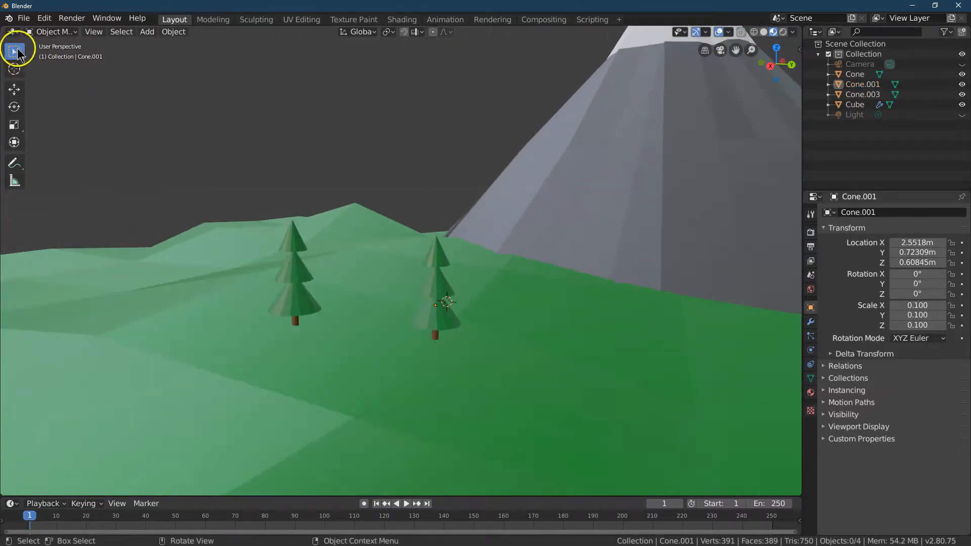
{"action": "left_click_drag", "start_coordinate": [250, 199], "coordinate": [446, 286]}
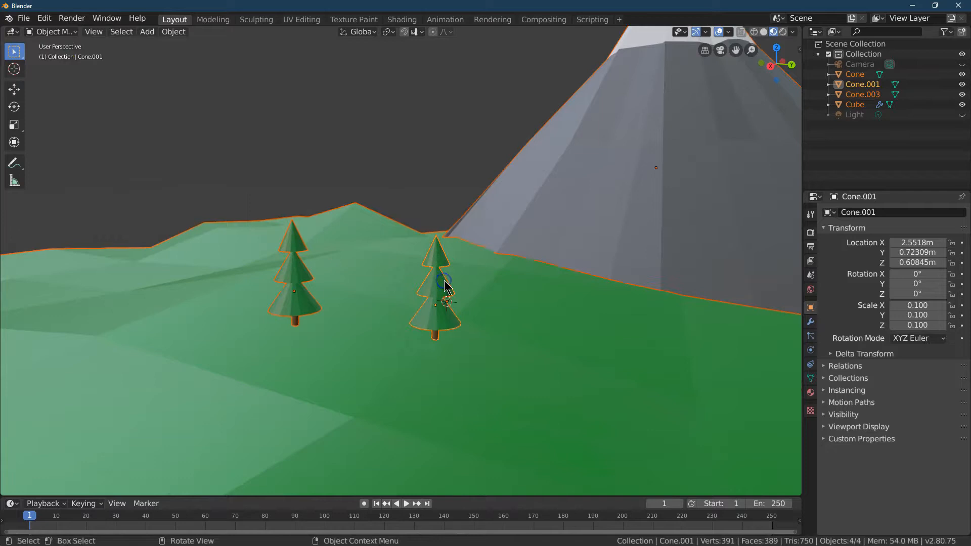
{"action": "left_click", "coordinate": [497, 299]}
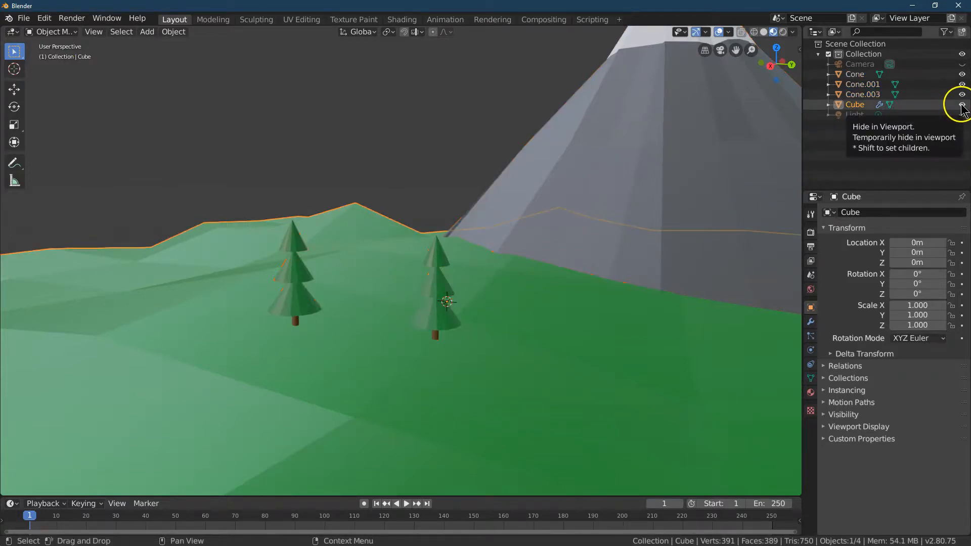
{"action": "left_click", "coordinate": [522, 178]}
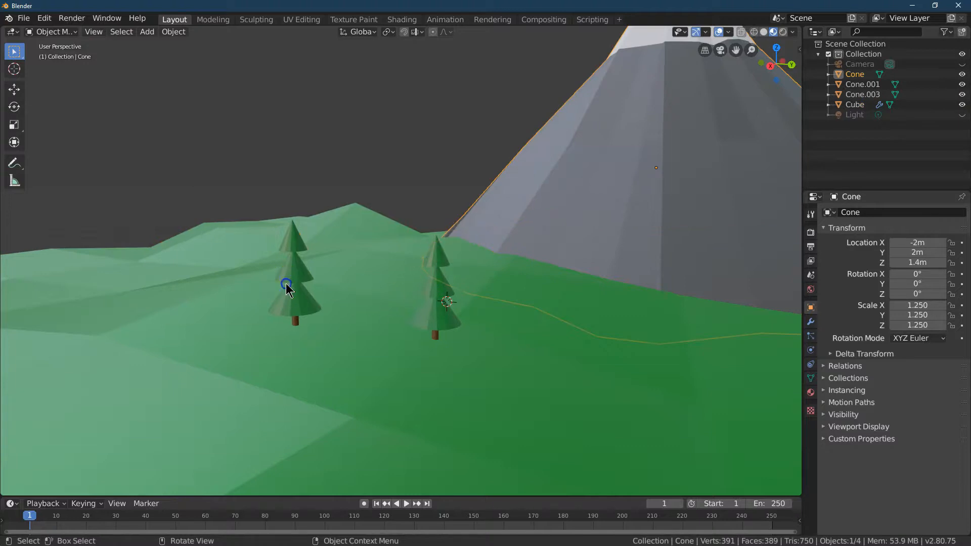
Step: Duplicate both pine trees together and place the copies about 0.125 m in X, -0.326 m in Y and 0.04 m in Z away
{"action": "left_click", "coordinate": [286, 290]}
{"action": "left_click", "coordinate": [440, 267], "text": "shift"}
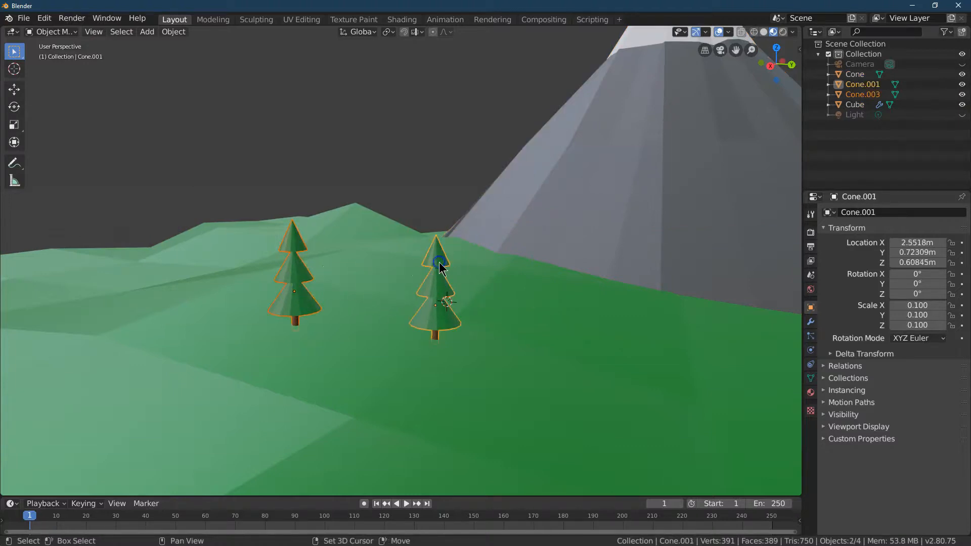
{"action": "left_click", "coordinate": [174, 32]}
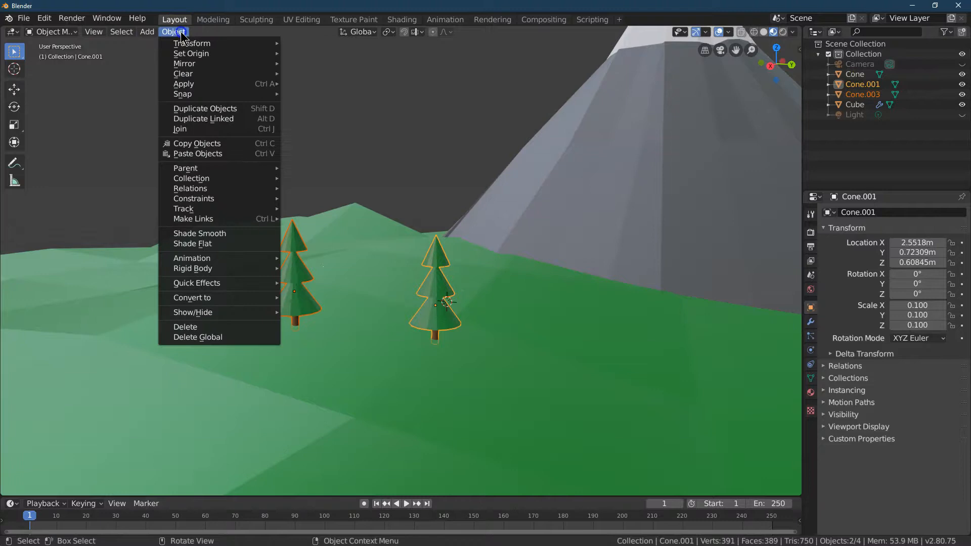
{"action": "mouse_move", "coordinate": [190, 65]}
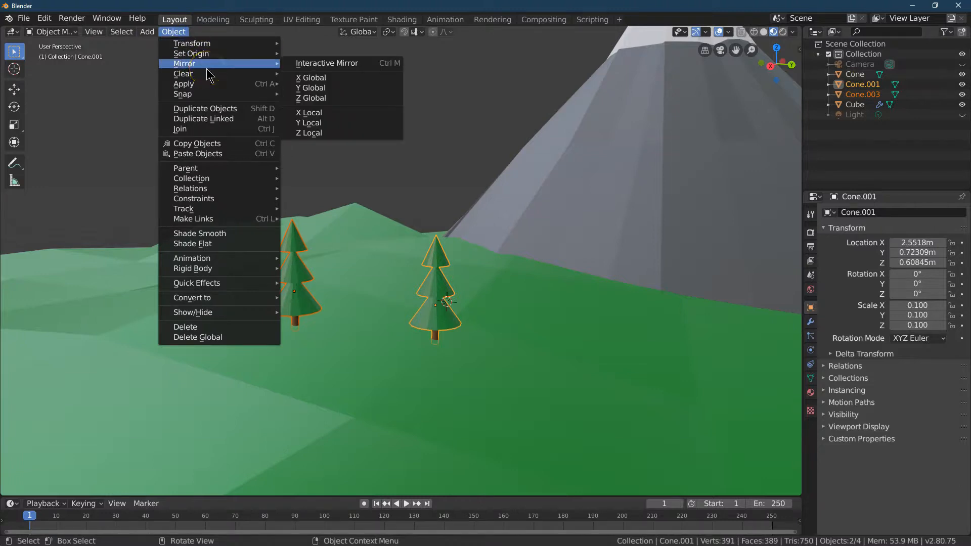
{"action": "left_click", "coordinate": [208, 108]}
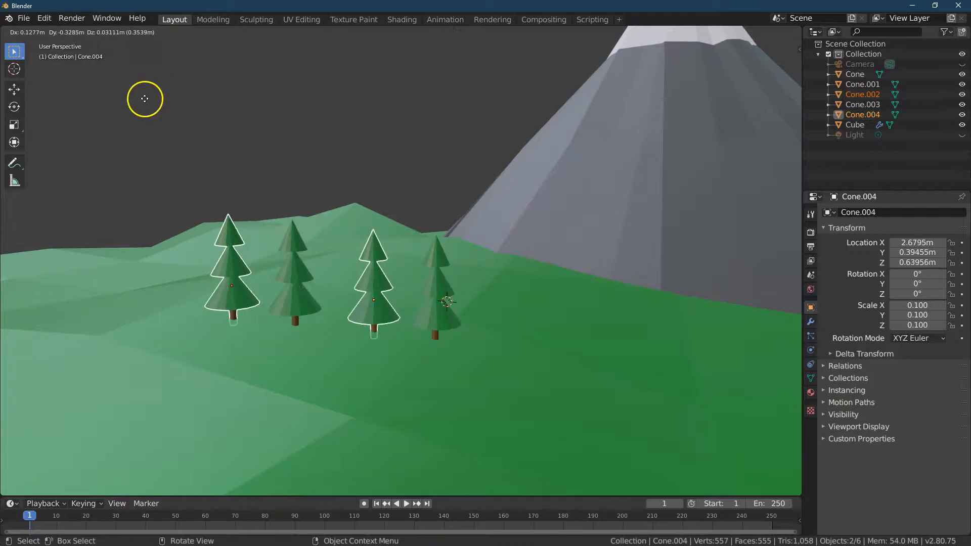
{"action": "left_click", "coordinate": [145, 97]}
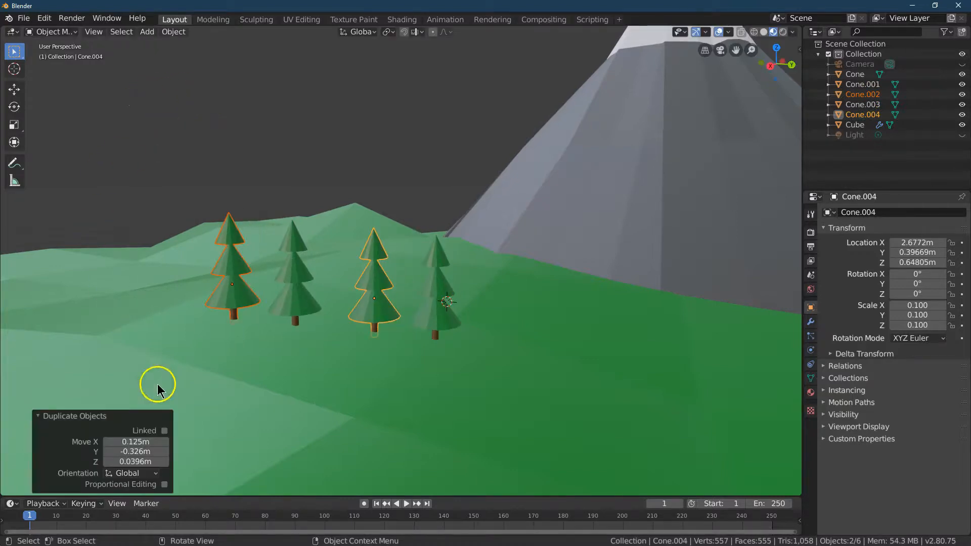
Step: Scale the two copied trees together by a factor of 0.85 along the Y axis
{"action": "left_click", "coordinate": [14, 125]}
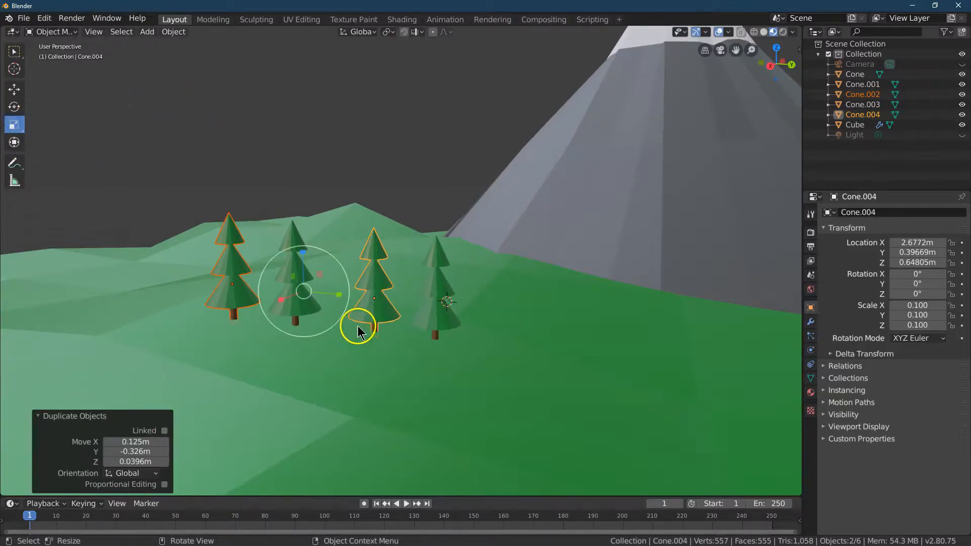
{"action": "left_click_drag", "start_coordinate": [339, 292], "coordinate": [335, 293]}
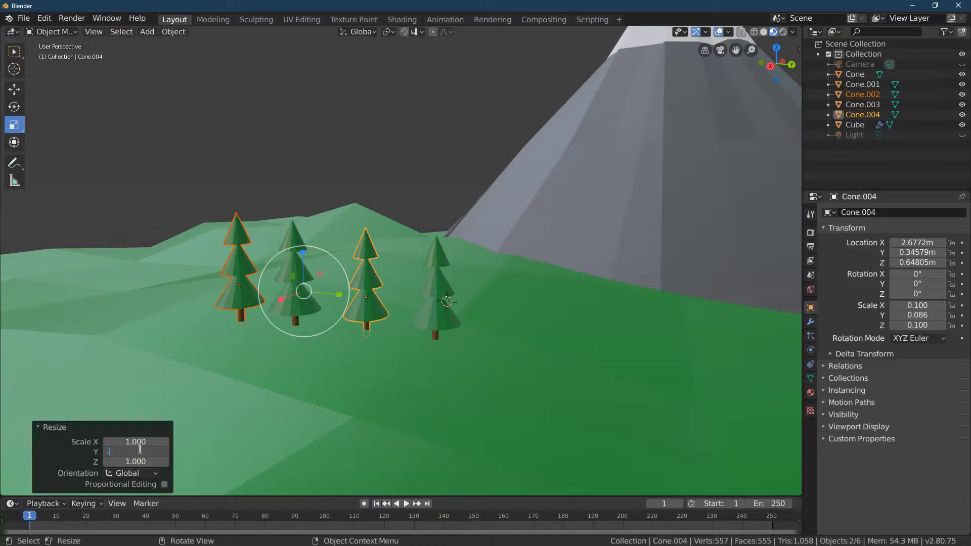
{"action": "key", "text": "Return"}
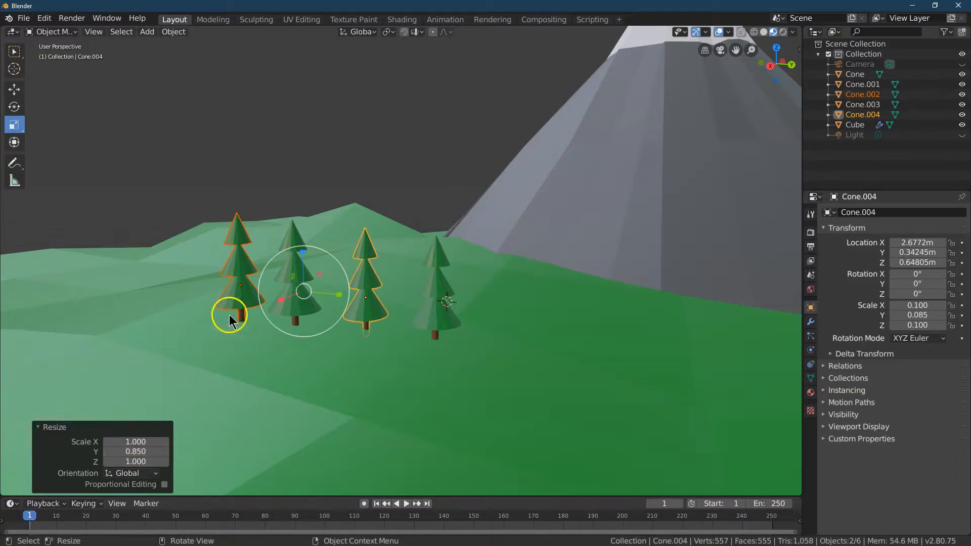
Step: Duplicate all four pine trees together and place the copies about -0.537 m in X, 1.4 m in Y and -0.161 m in Z away
{"action": "left_click", "coordinate": [374, 358]}
{"action": "left_click", "coordinate": [14, 52]}
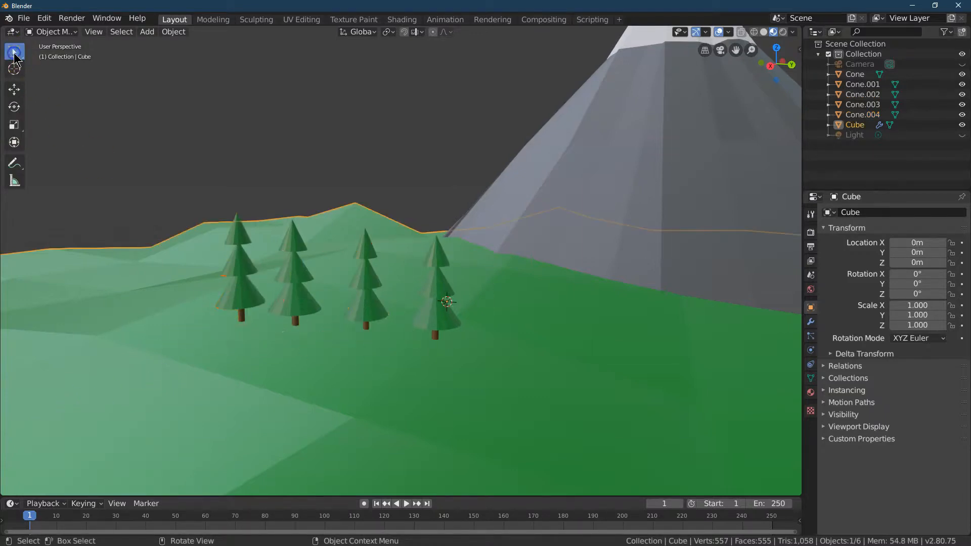
{"action": "left_click", "coordinate": [246, 272]}
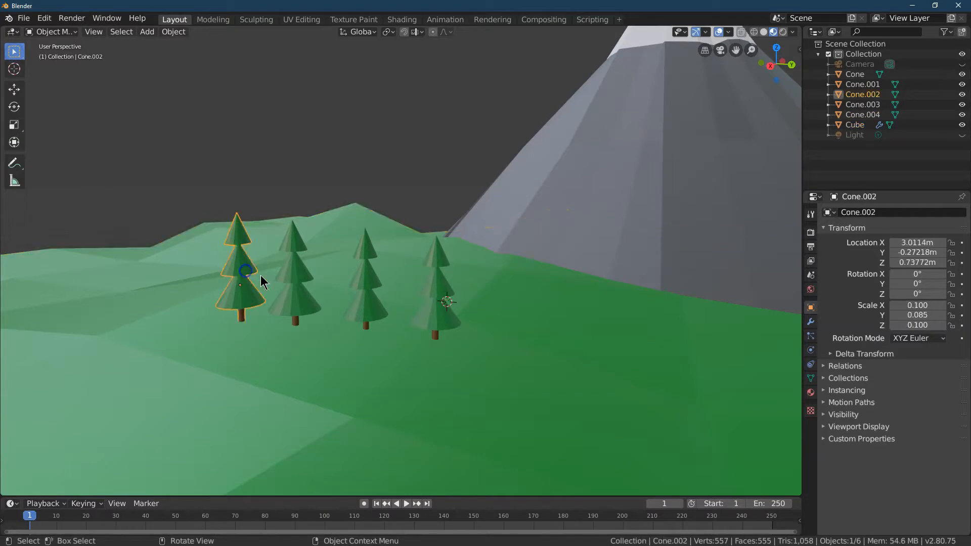
{"action": "left_click", "coordinate": [298, 280], "text": "shift"}
{"action": "left_click", "coordinate": [371, 301], "text": "shift"}
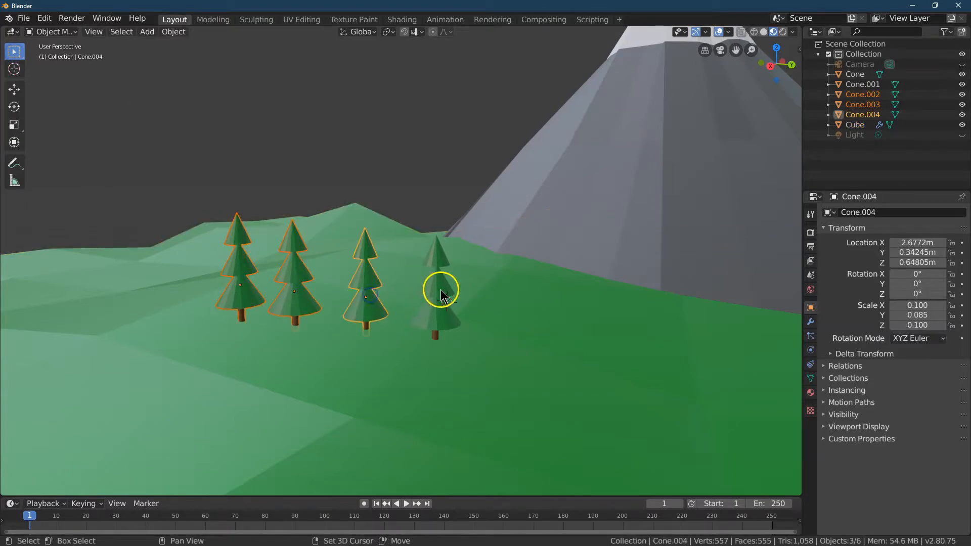
{"action": "left_click", "coordinate": [439, 287], "text": "shift"}
{"action": "left_click", "coordinate": [167, 32]}
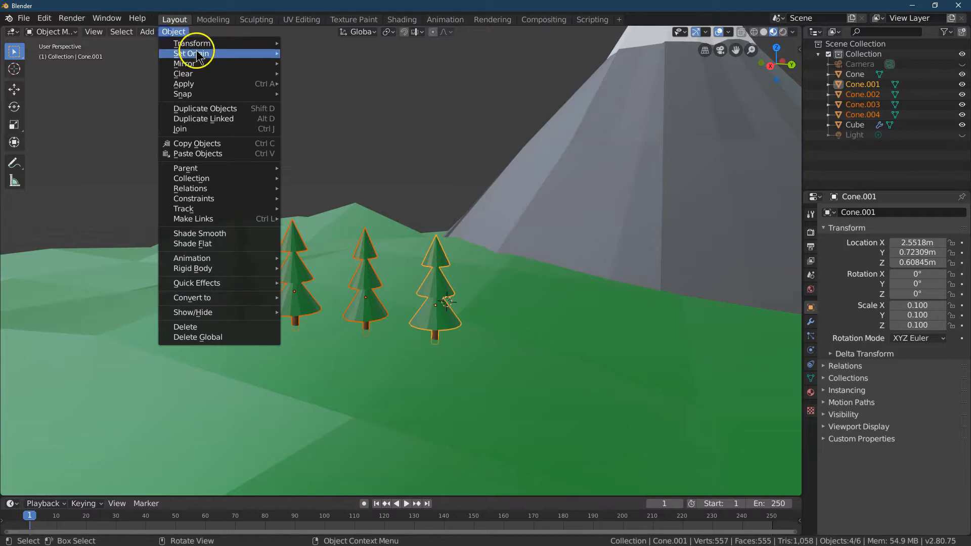
{"action": "left_click", "coordinate": [218, 111]}
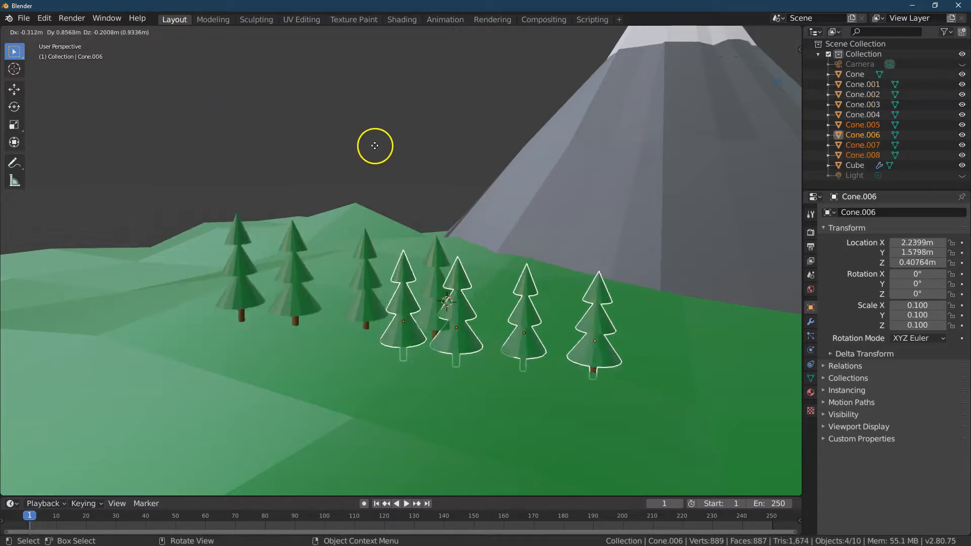
{"action": "left_click", "coordinate": [480, 149]}
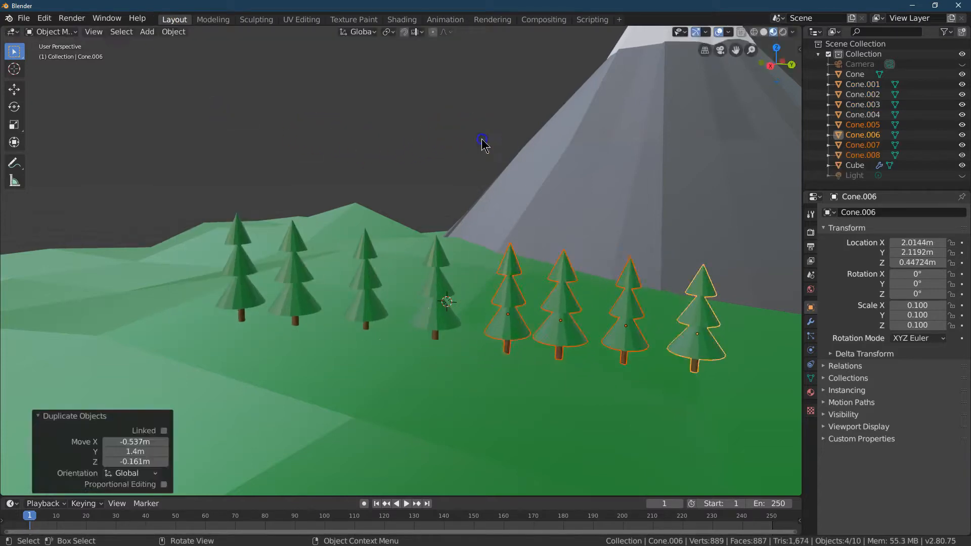
Step: Scale the four copied trees together by 0.99 along Y and 1.12 along Z
{"action": "left_click", "coordinate": [14, 125]}
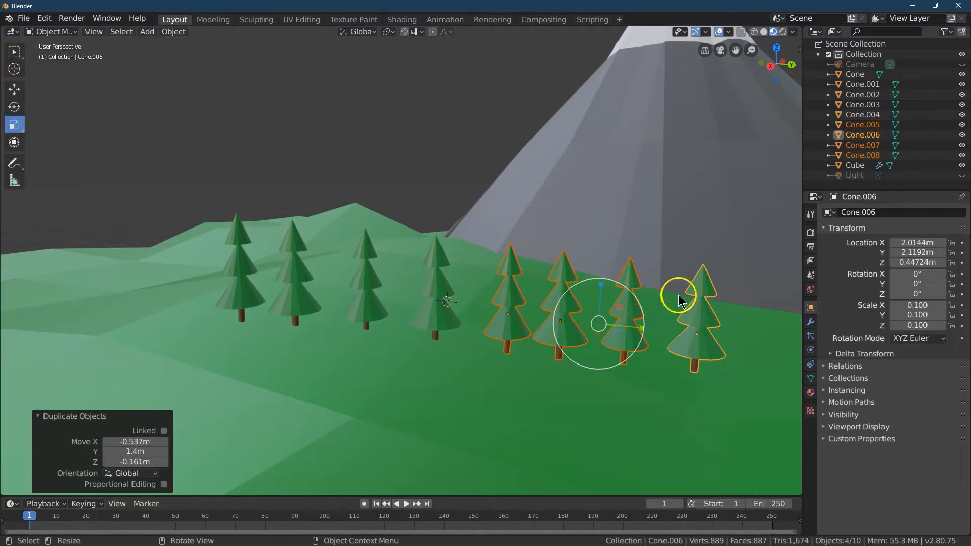
{"action": "left_click_drag", "start_coordinate": [617, 308], "coordinate": [616, 310]}
{"action": "left_click", "coordinate": [140, 452]}
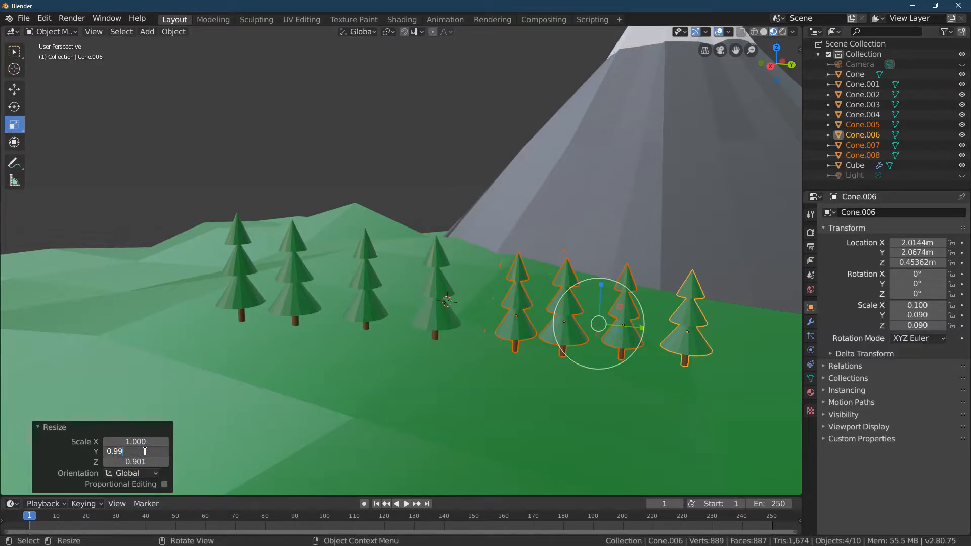
{"action": "left_click", "coordinate": [138, 462]}
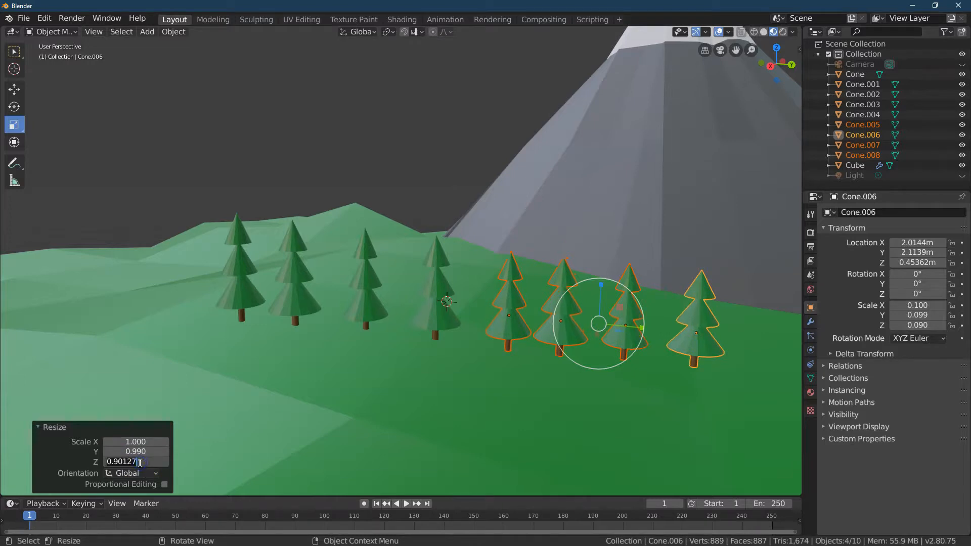
{"action": "type", "text": "1.12"}
{"action": "key", "text": "Return"}
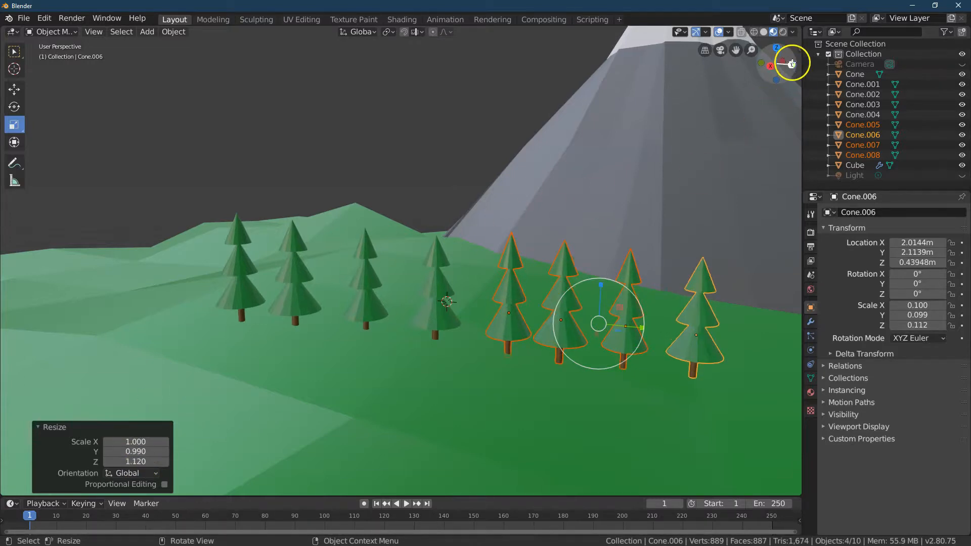
{"action": "left_click_drag", "start_coordinate": [792, 68], "coordinate": [771, 71]}
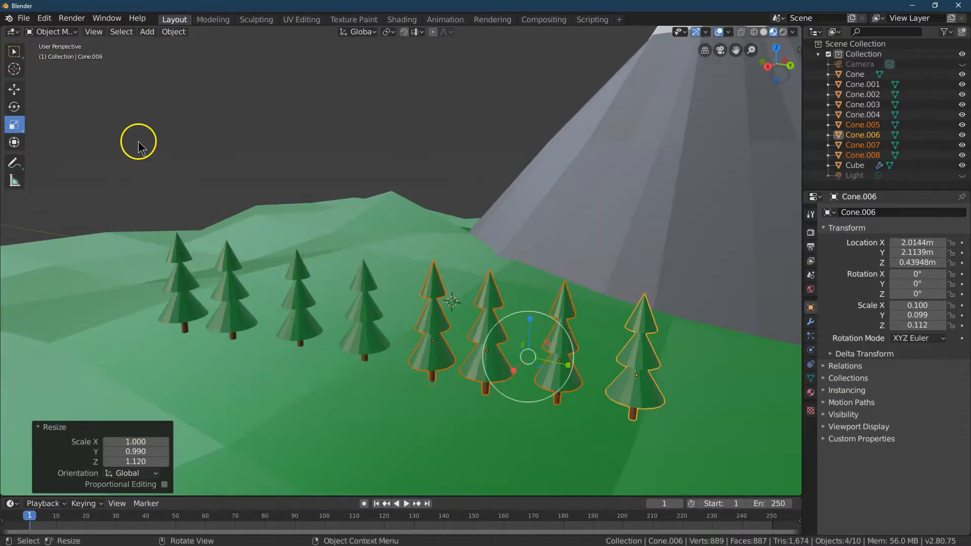
Step: Deselect the trees and hide the mountain and the green ground so only the trees remain in view
{"action": "left_click", "coordinate": [119, 120]}
{"action": "left_click", "coordinate": [12, 52]}
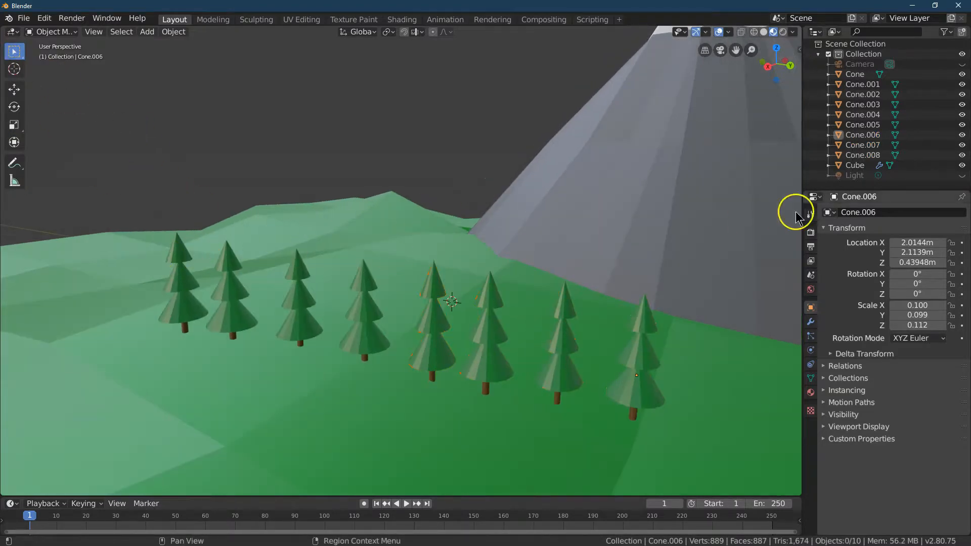
{"action": "left_click", "coordinate": [962, 74]}
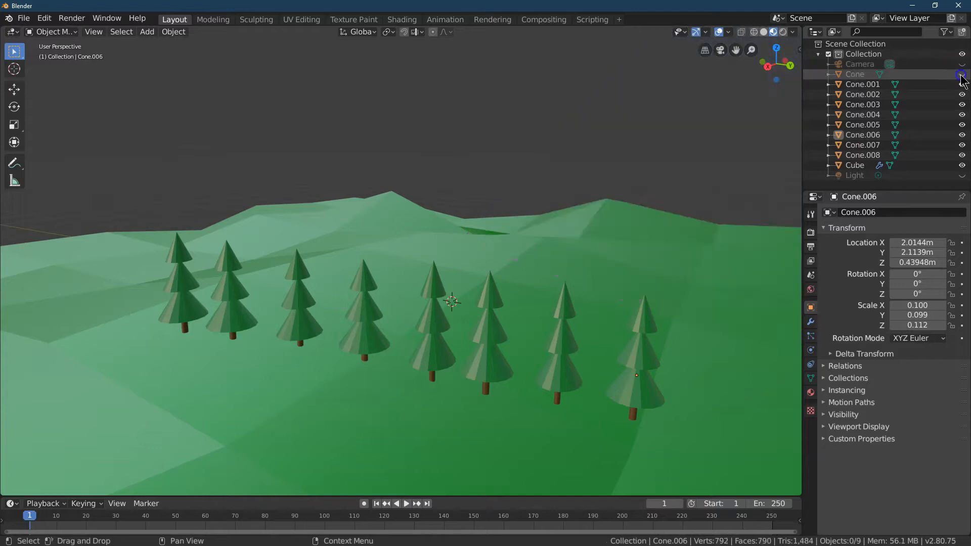
{"action": "left_click", "coordinate": [962, 166]}
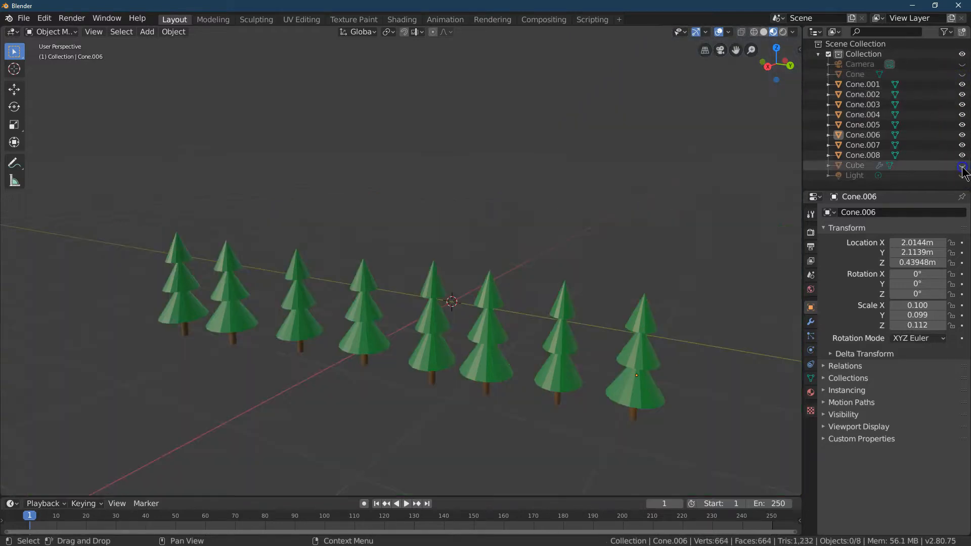
Step: Duplicate the whole row of eight trees and offset the copies -0.8 m along the X axis
{"action": "left_click_drag", "start_coordinate": [144, 263], "coordinate": [678, 377]}
{"action": "left_click", "coordinate": [173, 31]}
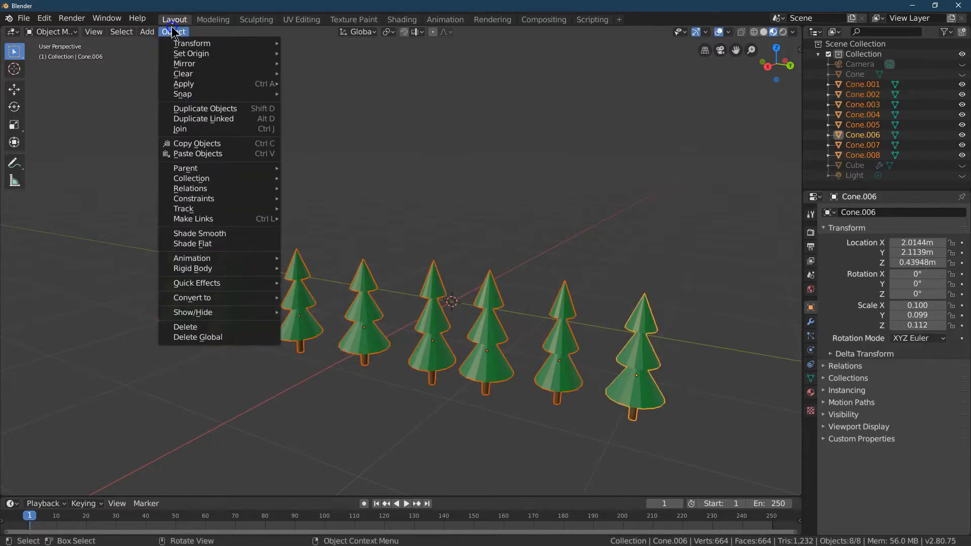
{"action": "left_click", "coordinate": [209, 110]}
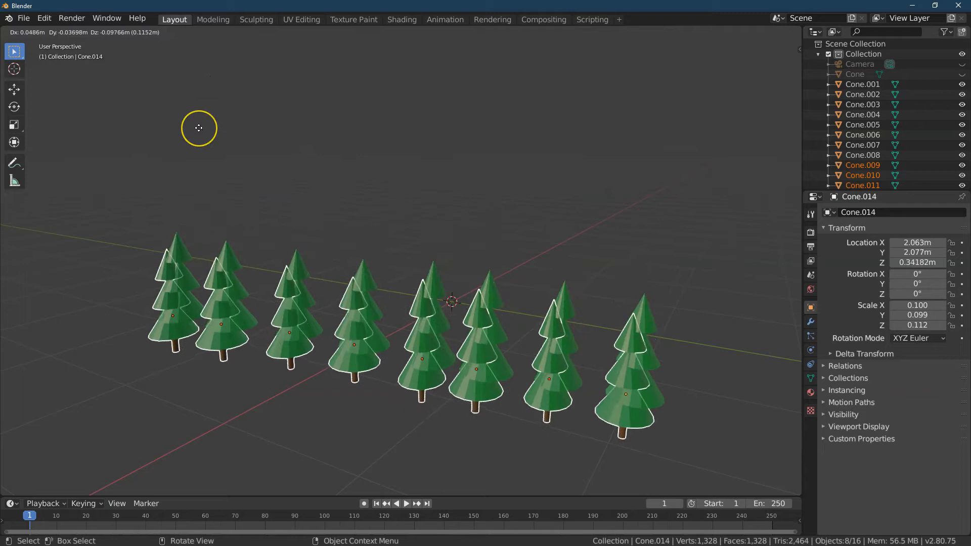
{"action": "type", "text": "x"}
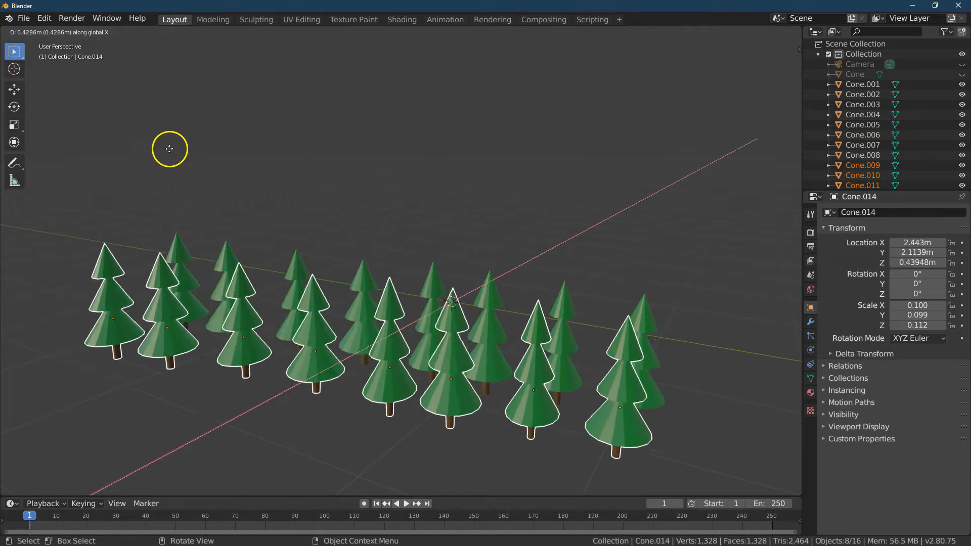
{"action": "type", "text": "-0.8"}
{"action": "key", "text": "Return"}
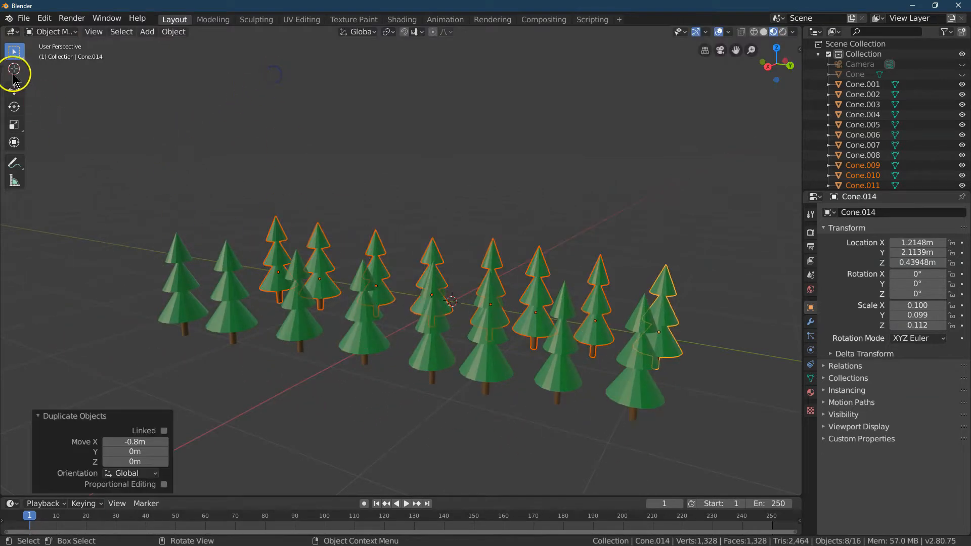
Step: Duplicate all sixteen trees and place the copies about -1.79 m away along the X axis
{"action": "left_click_drag", "start_coordinate": [133, 184], "coordinate": [716, 420]}
{"action": "left_click", "coordinate": [173, 31]}
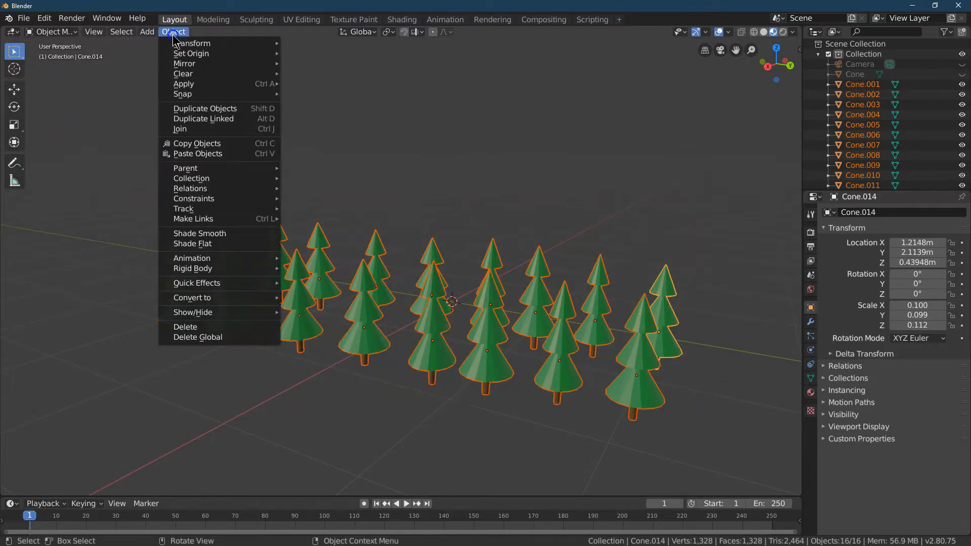
{"action": "left_click", "coordinate": [231, 109]}
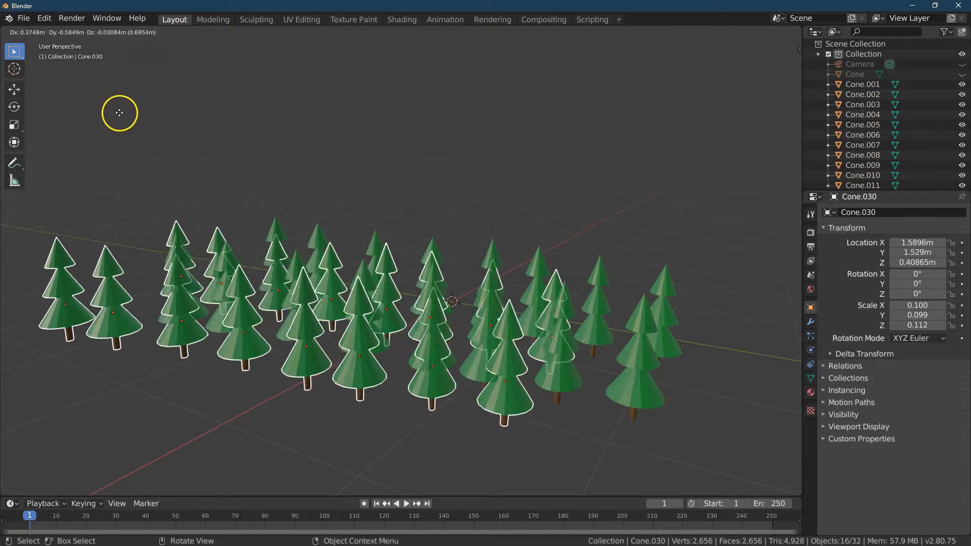
{"action": "key", "text": "x"}
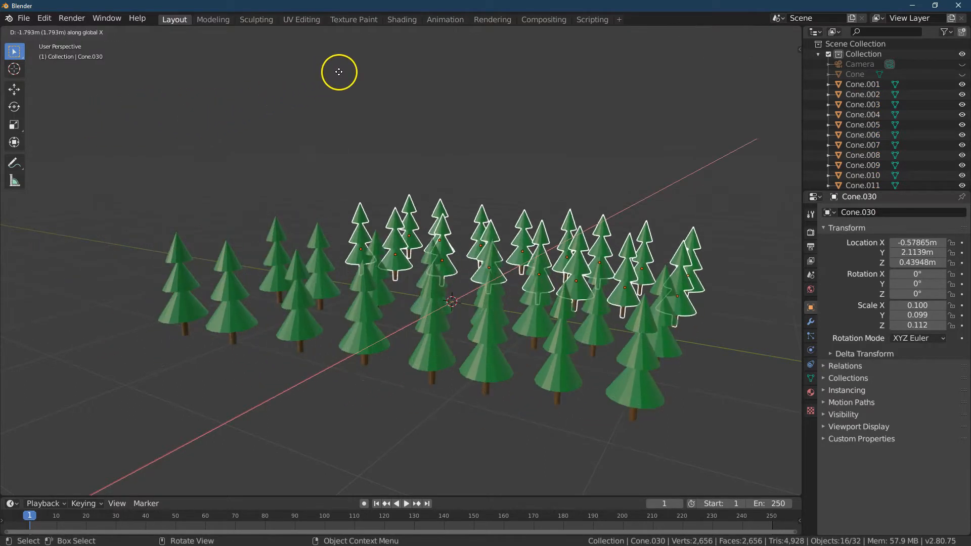
{"action": "left_click", "coordinate": [339, 72]}
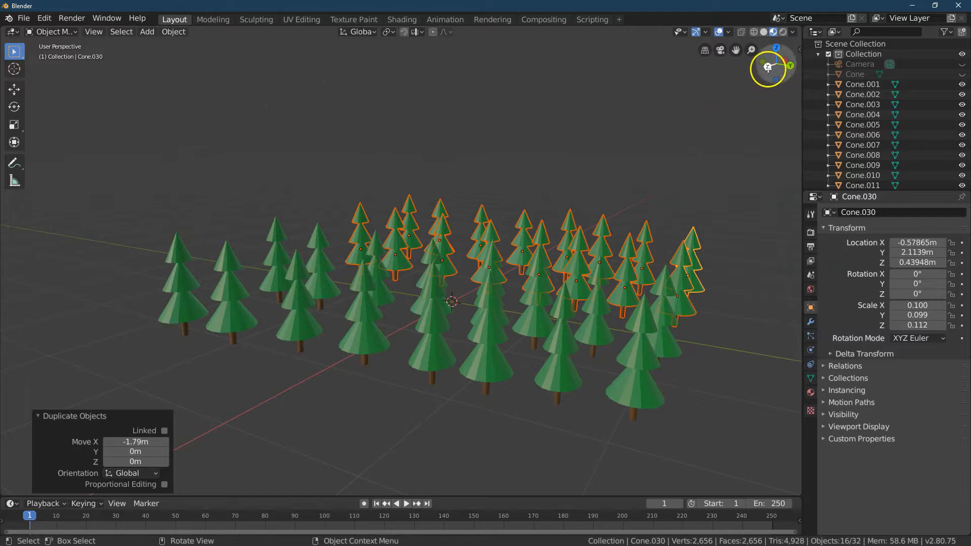
Step: Unhide the mountain and the green ground
{"action": "left_click", "coordinate": [962, 74]}
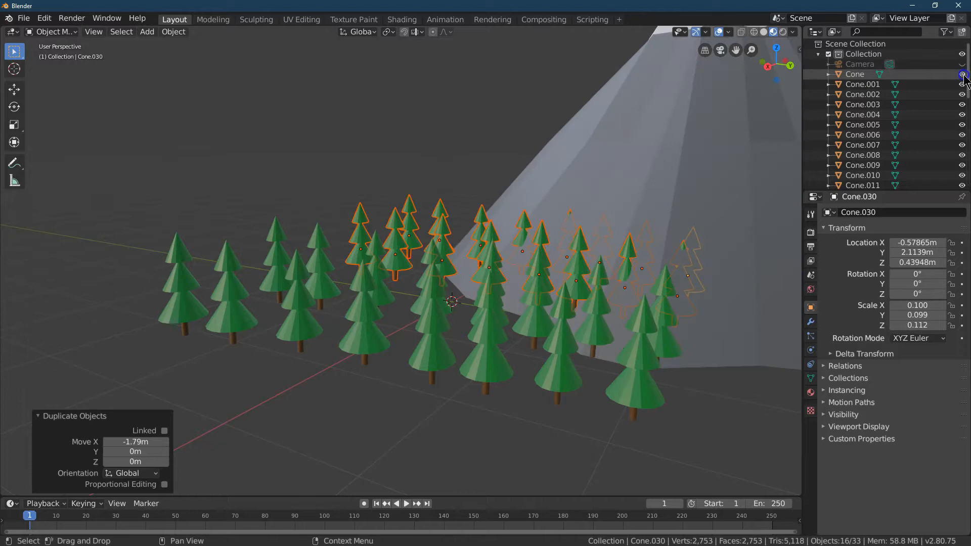
{"action": "scroll", "coordinate": [961, 177], "scroll_direction": "down", "scroll_amount": 10}
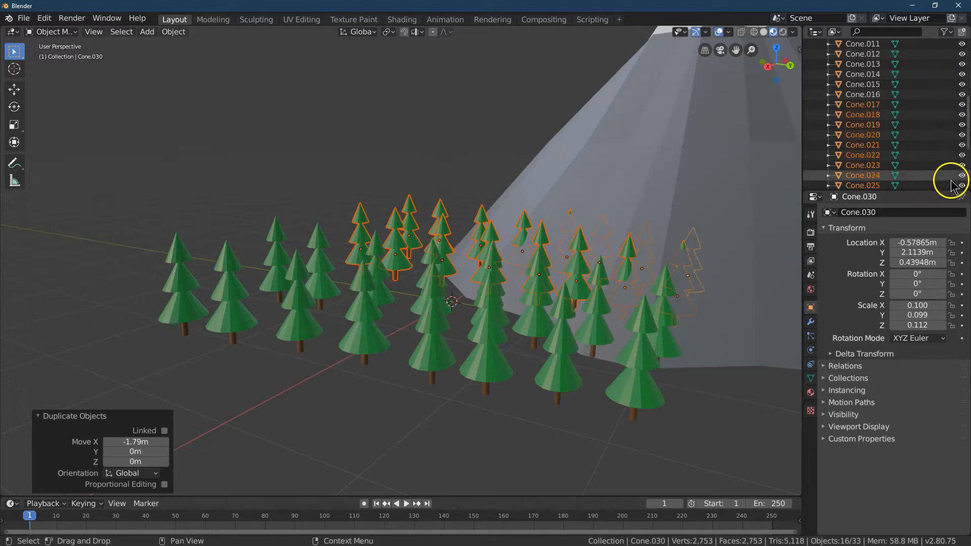
{"action": "left_click", "coordinate": [962, 169]}
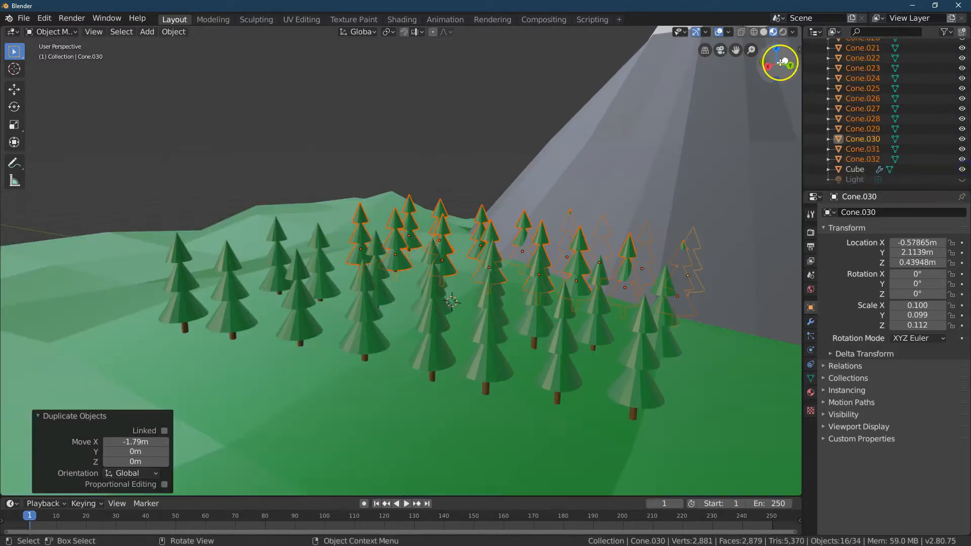
Step: Move the pine trees to scatter them over the green ground around the mountain, shifting the last tree -0.666 m along Y
{"action": "left_click_drag", "start_coordinate": [752, 50], "coordinate": [741, 109]}
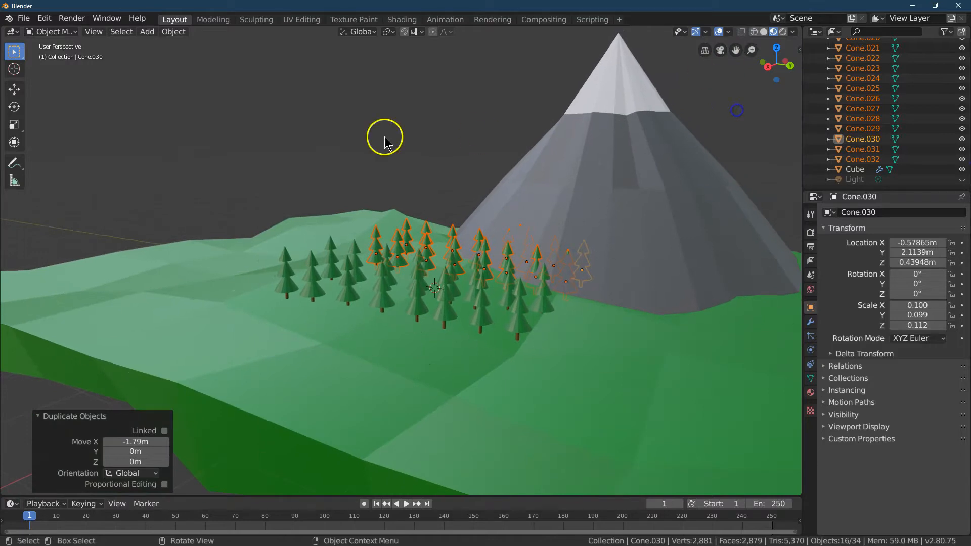
{"action": "left_click", "coordinate": [15, 89]}
{"action": "left_click_drag", "start_coordinate": [515, 264], "coordinate": [442, 152]}
{"action": "left_click_drag", "start_coordinate": [769, 69], "coordinate": [729, 76]}
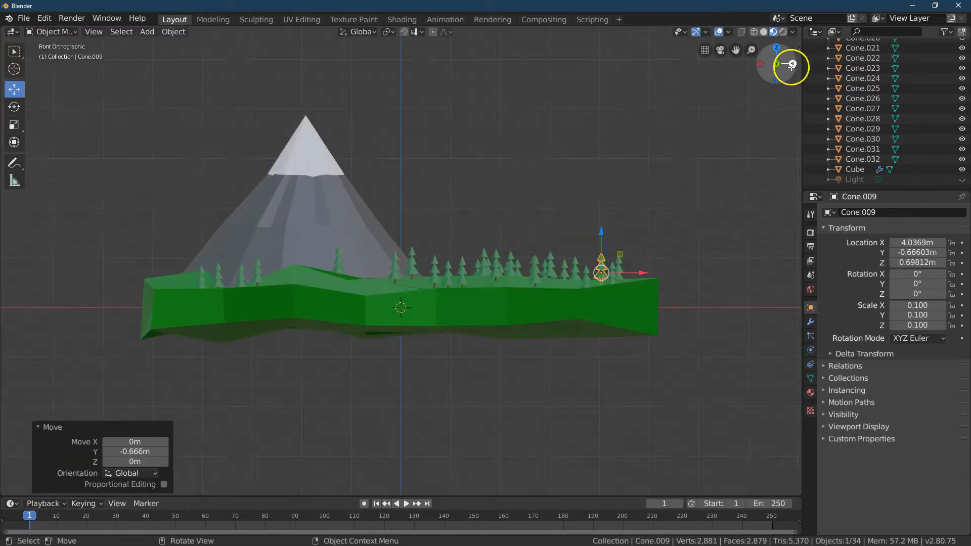
{"action": "left_click_drag", "start_coordinate": [792, 64], "coordinate": [700, 83]}
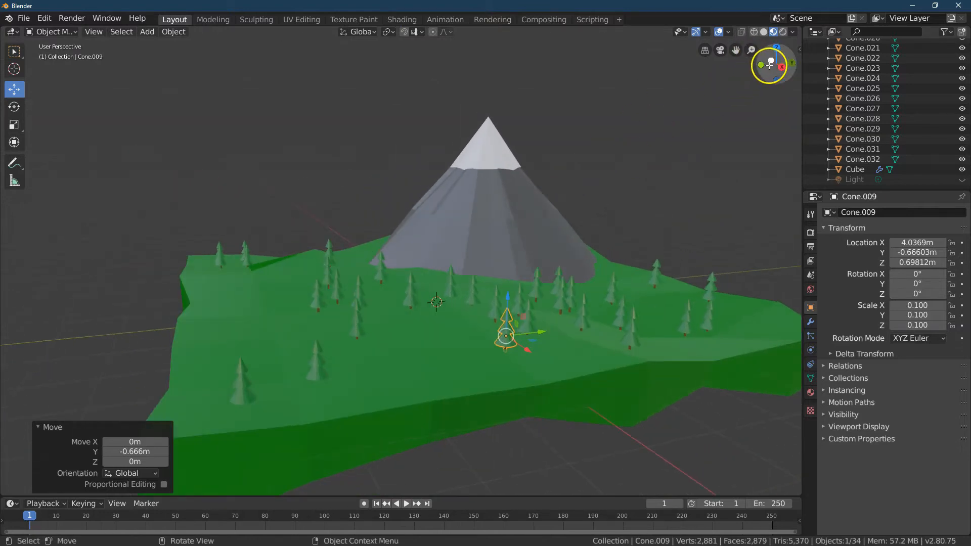
{"action": "left_click_drag", "start_coordinate": [780, 69], "coordinate": [811, 74]}
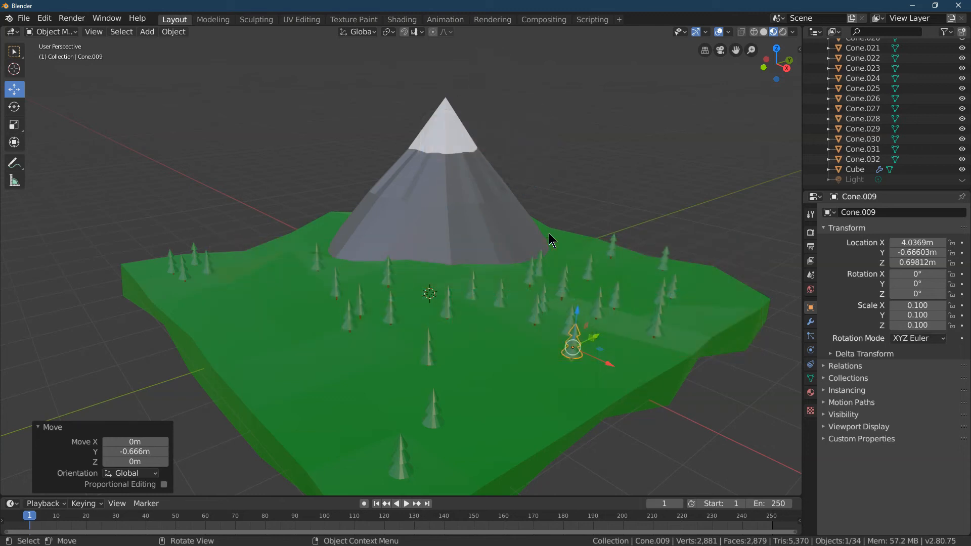
{"action": "key", "text": "alt"}
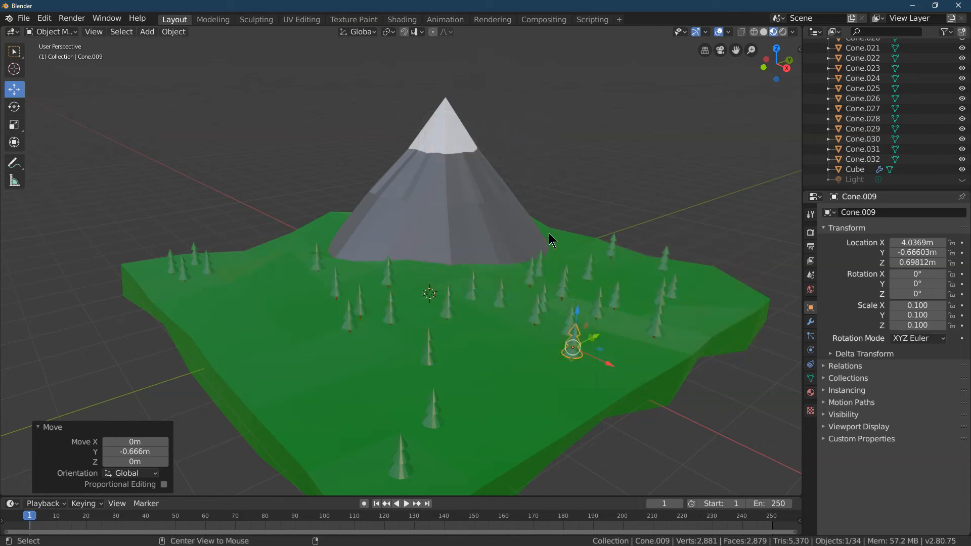